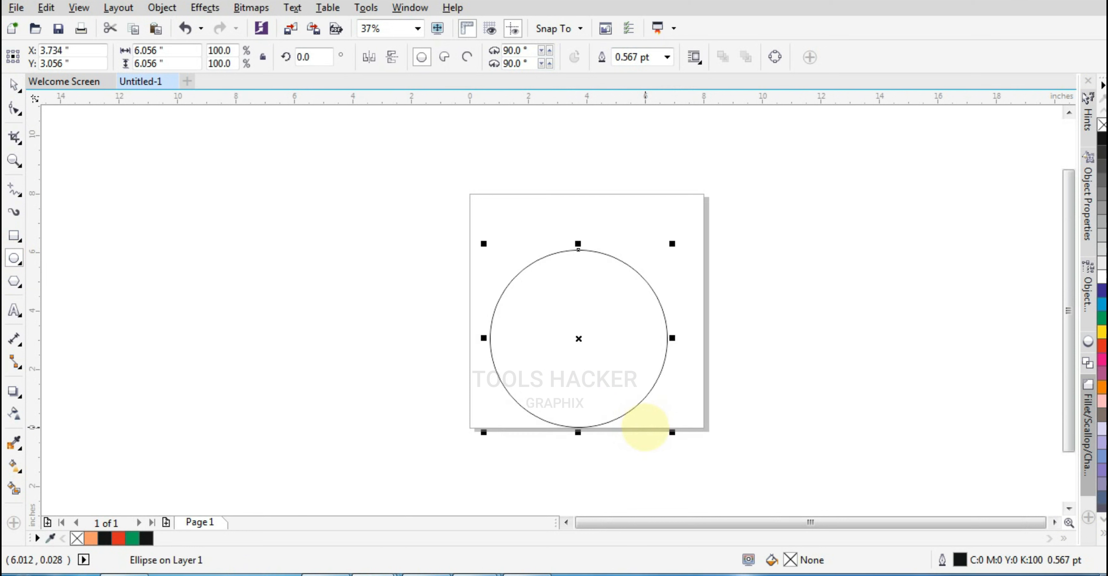
Step: Centre the circle on the page and add a concentric inner copy about 4.25 inches in diameter
{"action": "key", "text": "p"}
{"action": "scroll", "coordinate": [586, 311], "scroll_direction": "up", "scroll_amount": 2}
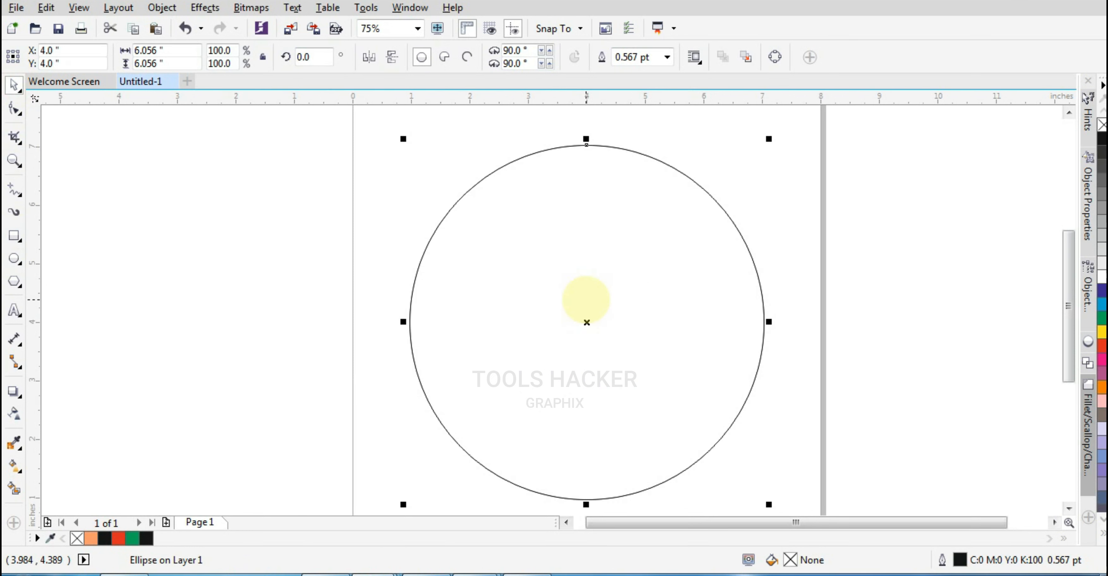
{"action": "left_click_drag", "start_coordinate": [768, 502], "coordinate": [716, 496]}
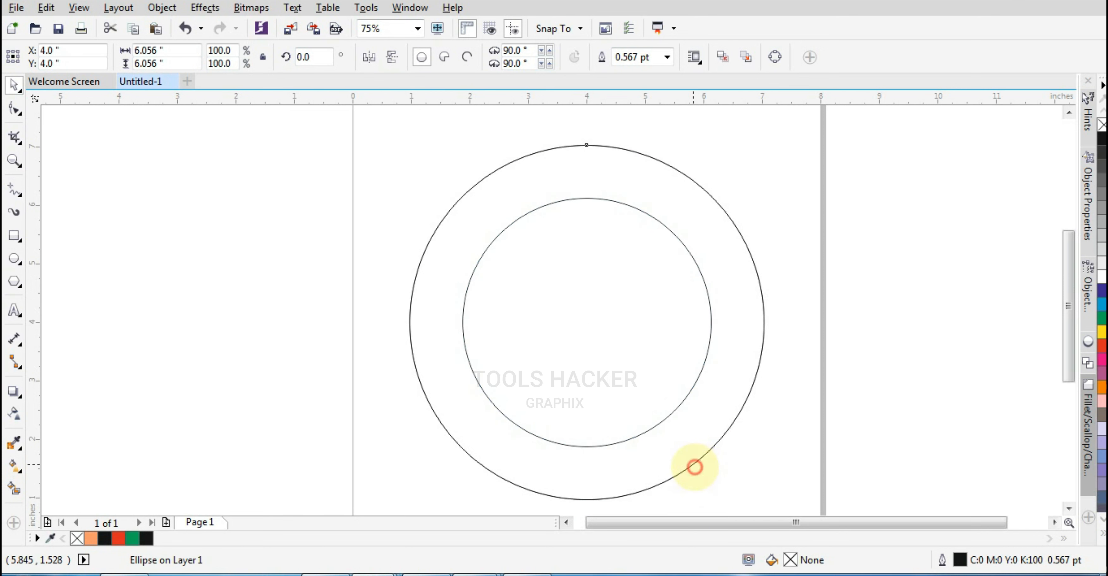
Step: Duplicate the outer circle to one side, and combine the two concentric circles into a ring filled light gray
{"action": "key", "text": "ctrl+d"}
{"action": "left_click", "coordinate": [502, 231]}
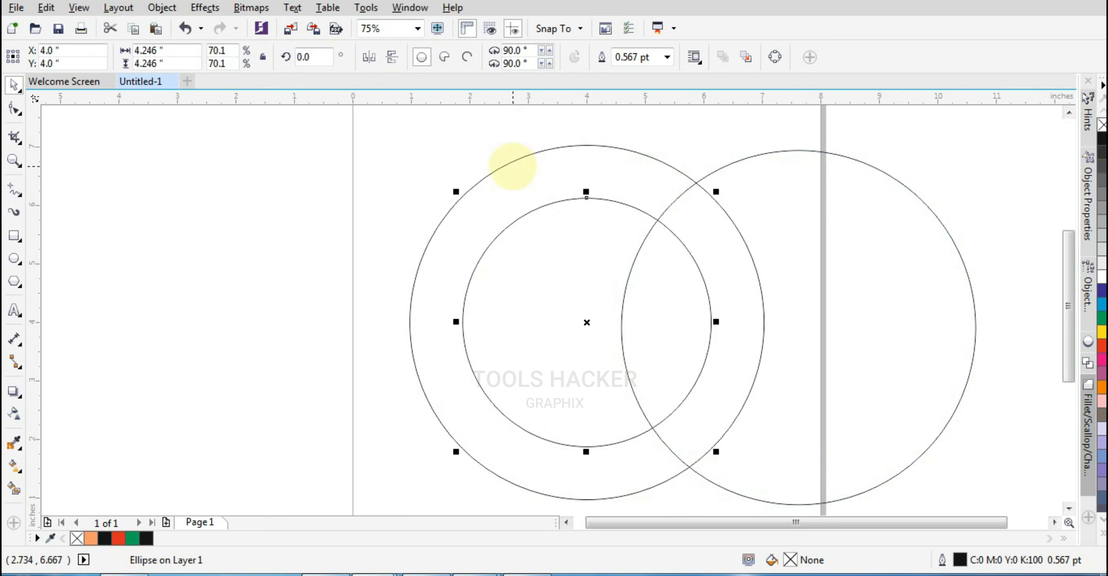
{"action": "left_click", "coordinate": [512, 165], "text": "shift"}
{"action": "left_click", "coordinate": [422, 56]}
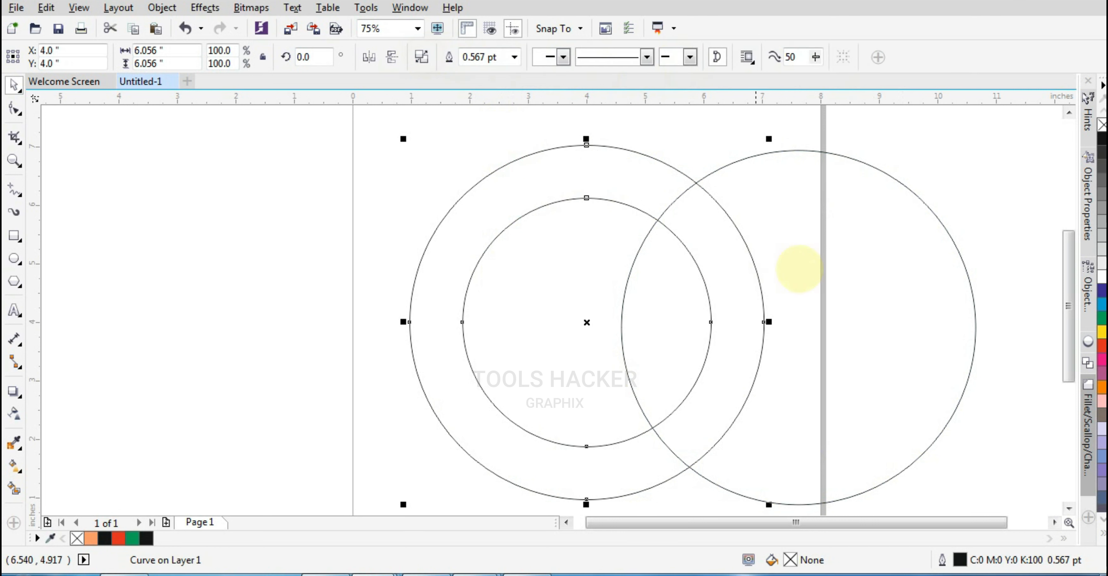
{"action": "left_click", "coordinate": [1103, 241]}
Step: Centre the duplicate circle on the page with a green fill and place it behind the gray ring
{"action": "left_click", "coordinate": [944, 436]}
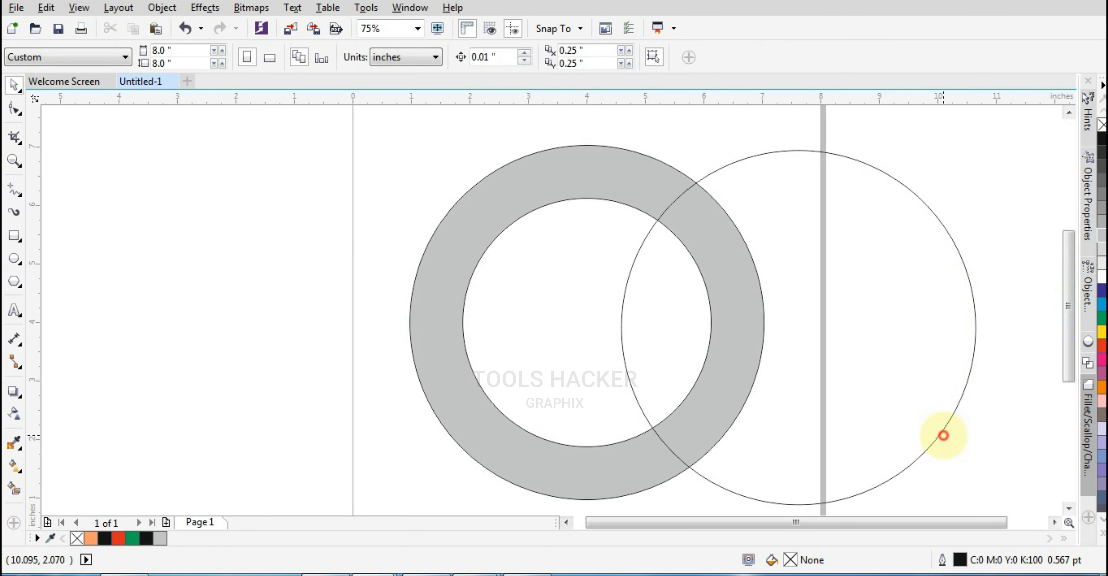
{"action": "left_click", "coordinate": [930, 436]}
{"action": "key", "text": "Delete"}
{"action": "left_click", "coordinate": [1103, 319]}
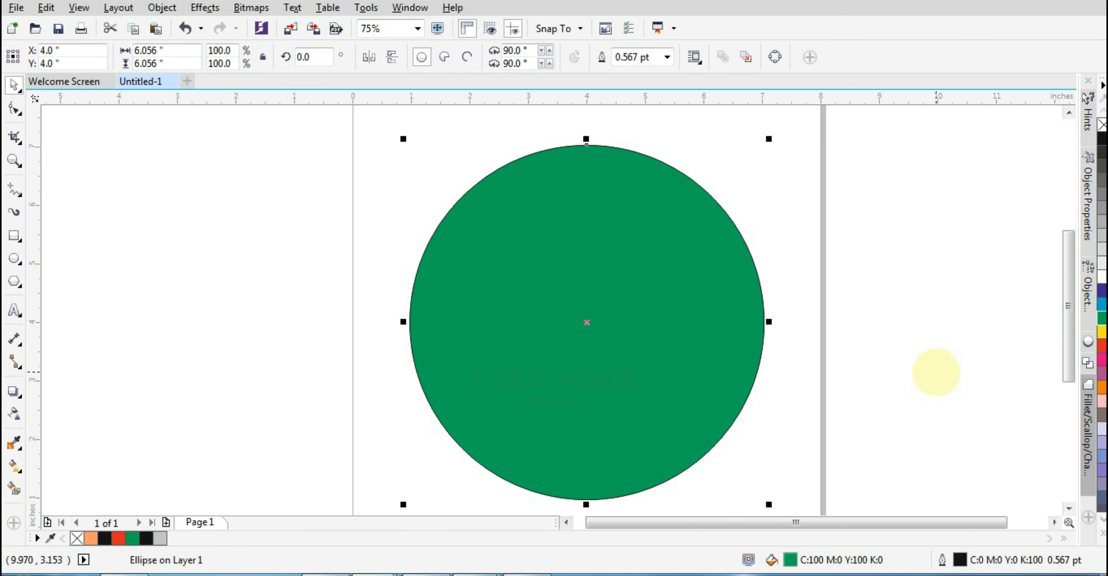
{"action": "key", "text": "shift+Page_Down"}
{"action": "left_click", "coordinate": [875, 306]}
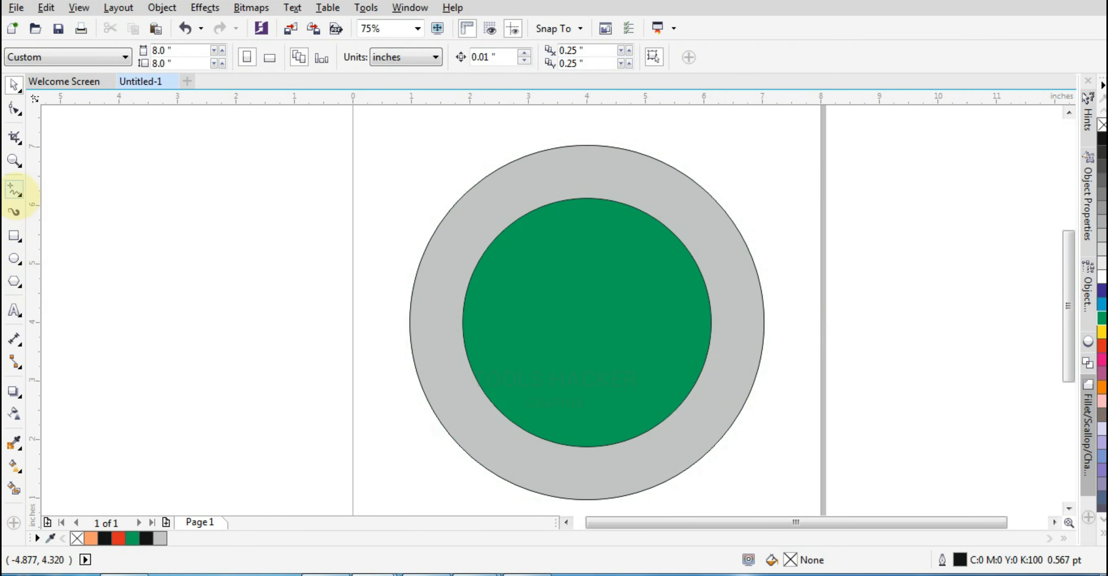
Step: Draw a closed four-sided outline about 2.6 × 3.87 inches from the ring's upper-right edge to its lower-right edge, extending outside the ring
{"action": "left_click", "coordinate": [15, 191]}
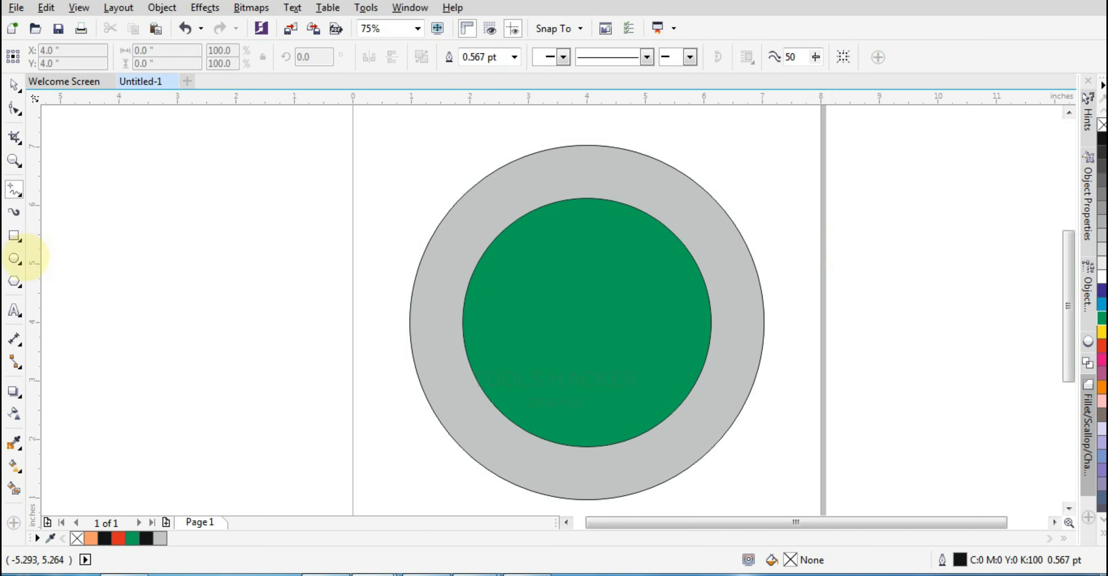
{"action": "left_click", "coordinate": [752, 256]}
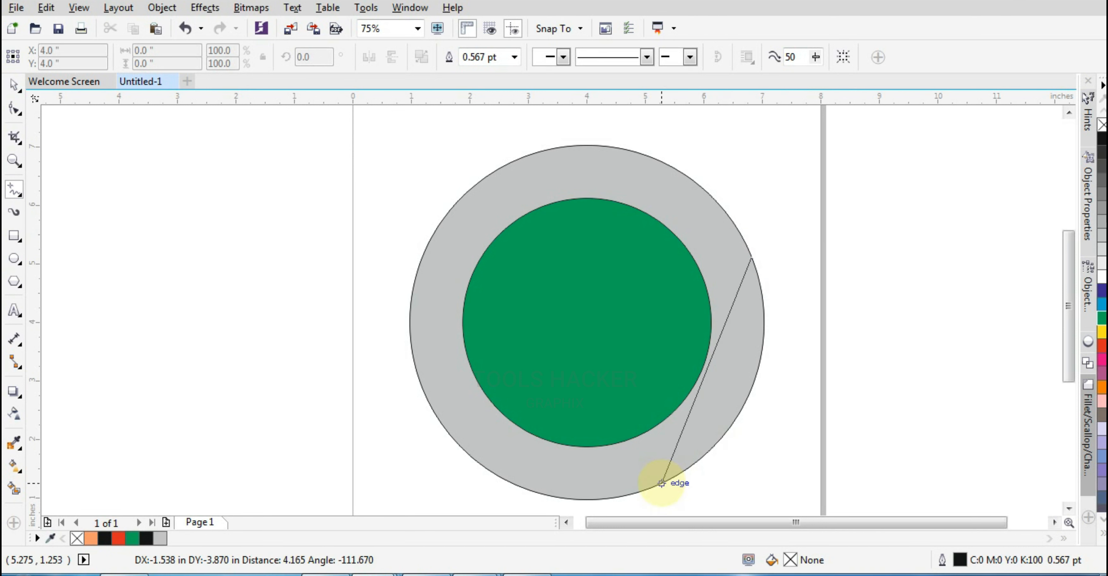
{"action": "left_click", "coordinate": [661, 483]}
{"action": "left_click", "coordinate": [663, 483]}
{"action": "left_click", "coordinate": [813, 469]}
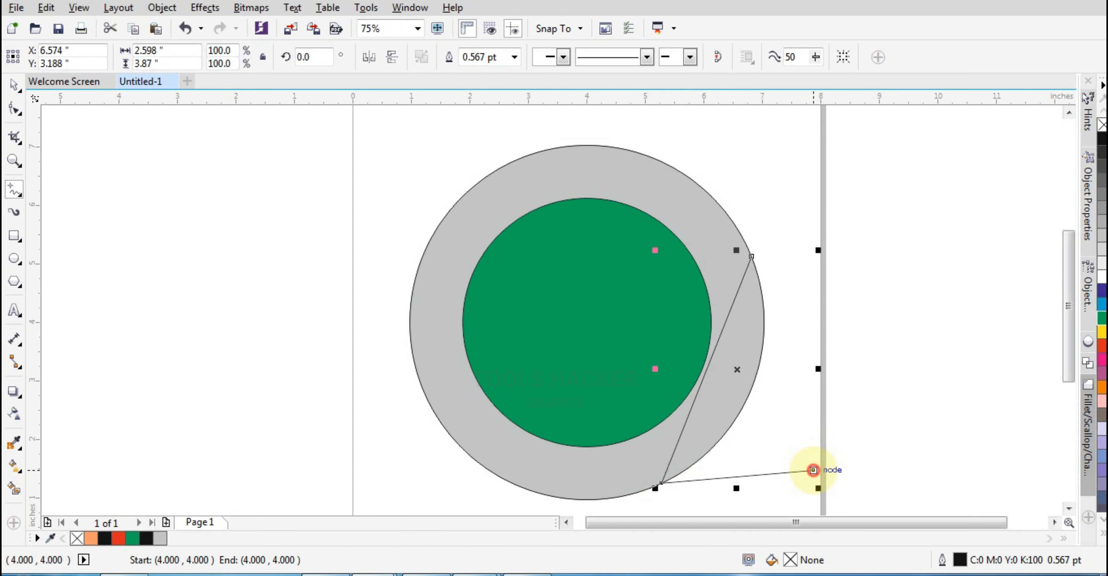
{"action": "left_click", "coordinate": [813, 469]}
{"action": "left_click", "coordinate": [800, 273]}
{"action": "left_click", "coordinate": [752, 256]}
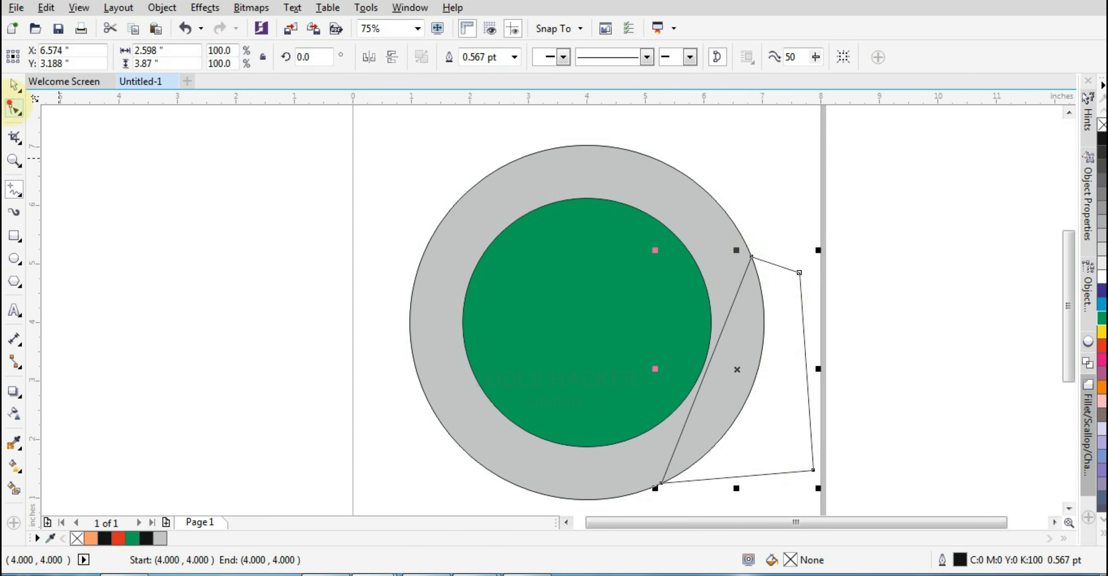
Step: Convert the outline's inner side to a curve and bend it into an S across the ring and green circle
{"action": "left_click", "coordinate": [13, 105]}
{"action": "left_click", "coordinate": [692, 404]}
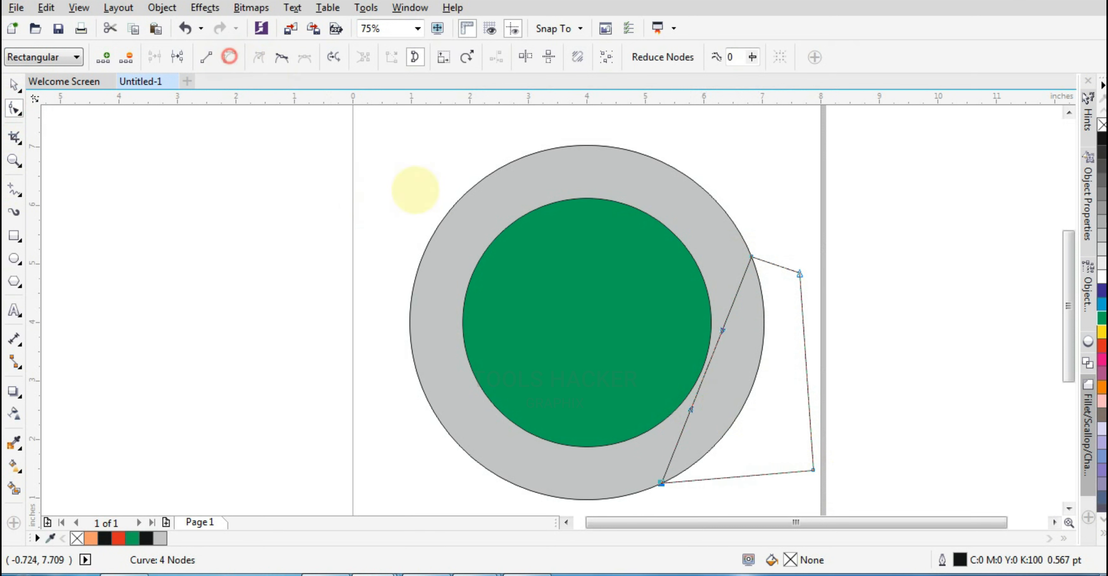
{"action": "left_click_drag", "start_coordinate": [690, 394], "coordinate": [622, 392]}
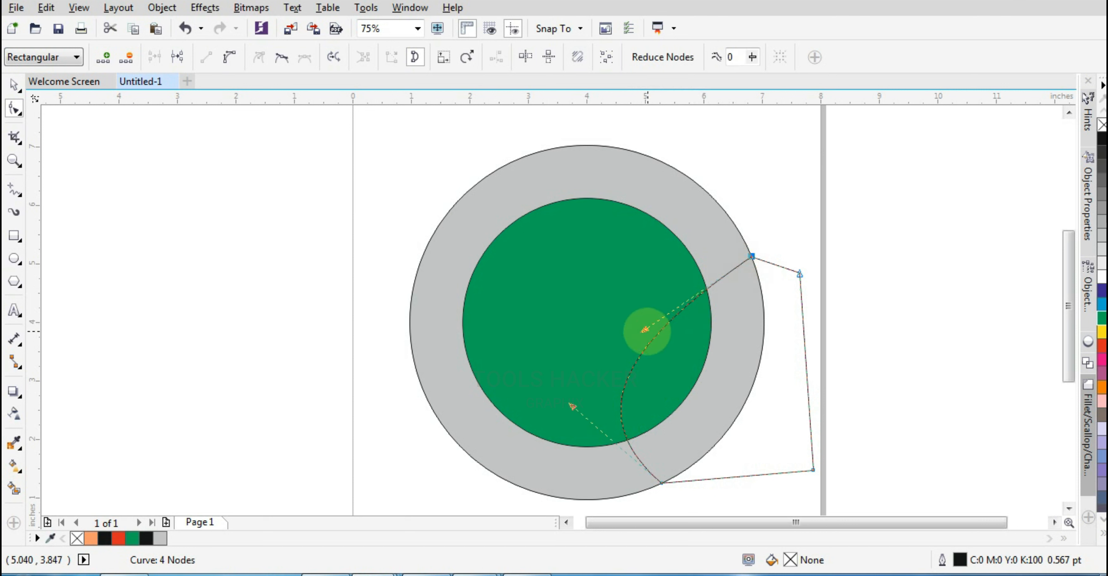
{"action": "left_click_drag", "start_coordinate": [645, 329], "coordinate": [712, 361]}
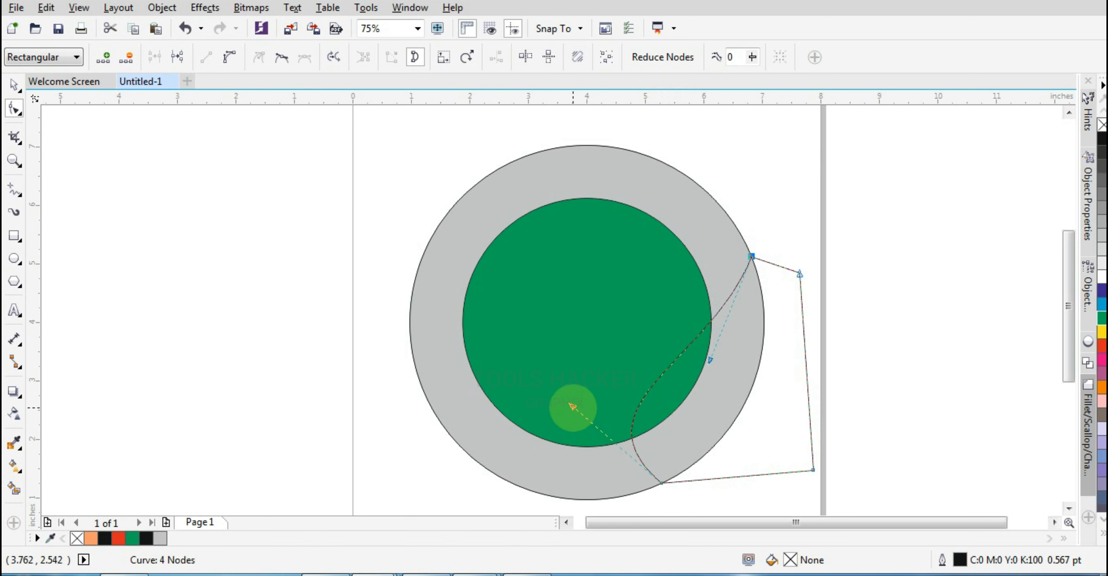
Step: Refine the S-curve by adjusting the handles at its upper and lower end nodes for a smooth leaf edge
{"action": "left_click_drag", "start_coordinate": [572, 406], "coordinate": [548, 385]}
{"action": "left_click_drag", "start_coordinate": [708, 359], "coordinate": [701, 350]}
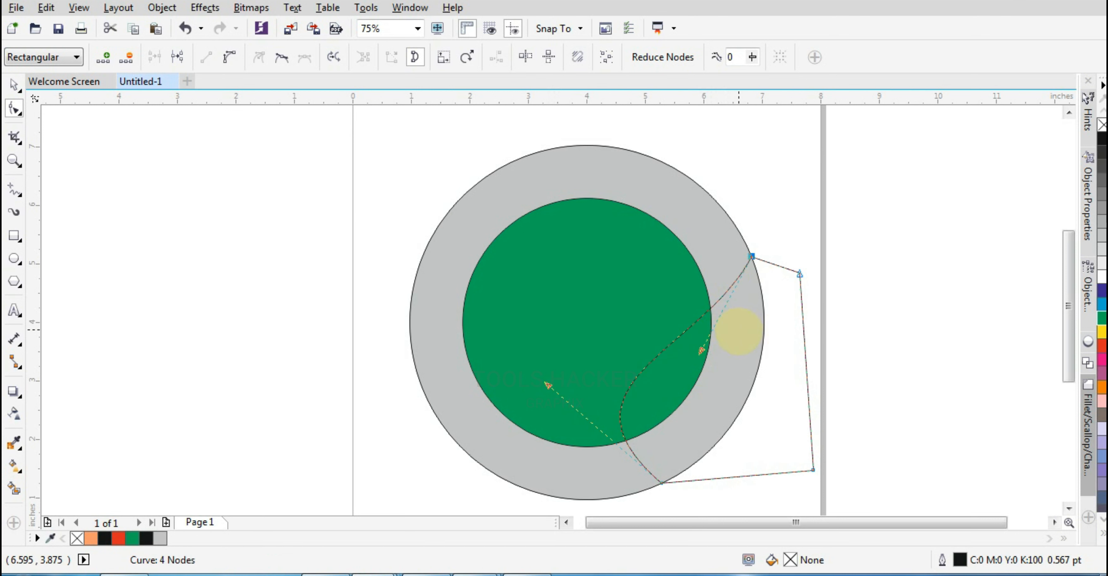
{"action": "left_click_drag", "start_coordinate": [548, 385], "coordinate": [584, 352]}
{"action": "left_click_drag", "start_coordinate": [701, 350], "coordinate": [737, 341]}
{"action": "left_click", "coordinate": [661, 482]}
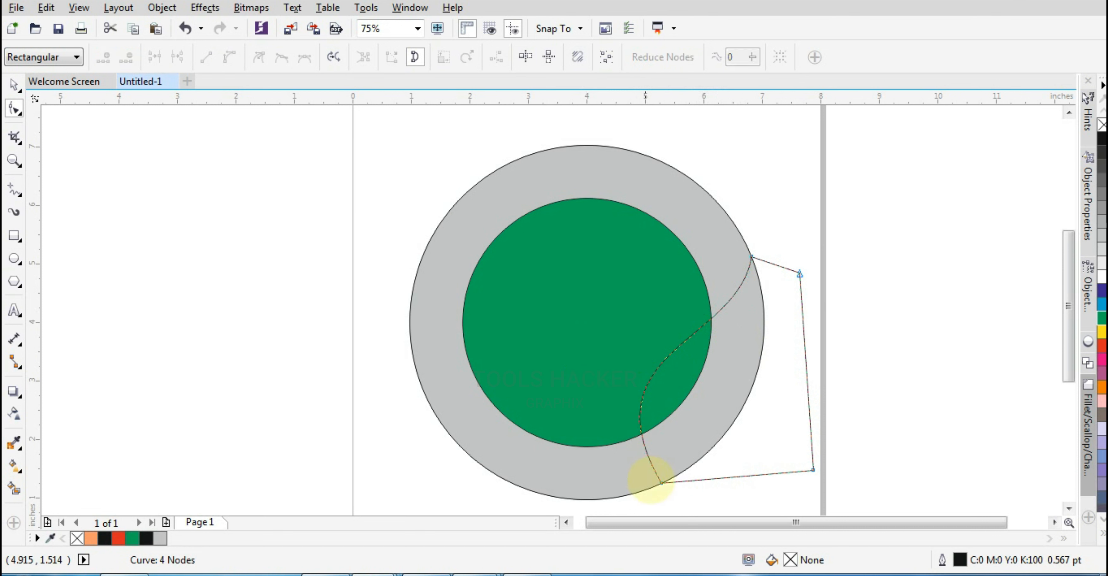
{"action": "left_click", "coordinate": [661, 481]}
{"action": "left_click_drag", "start_coordinate": [586, 353], "coordinate": [565, 351]}
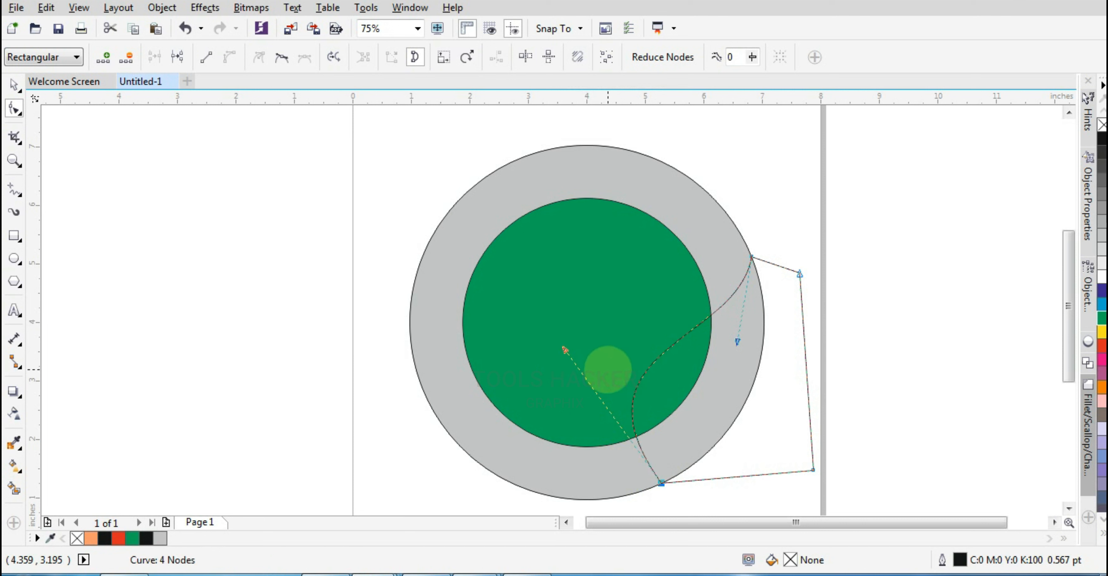
{"action": "left_click_drag", "start_coordinate": [737, 342], "coordinate": [731, 353]}
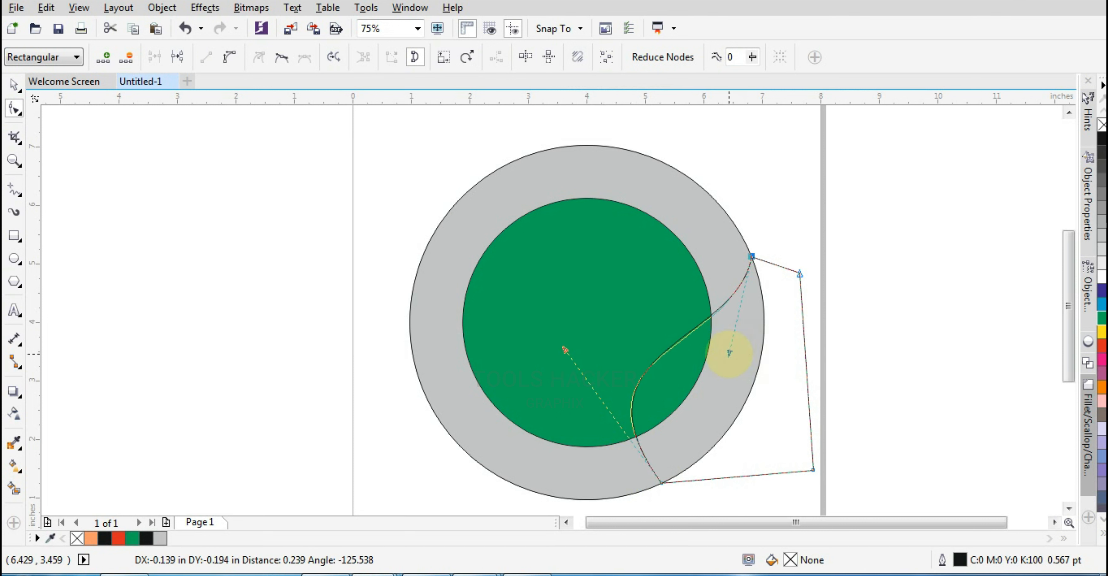
{"action": "left_click_drag", "start_coordinate": [564, 352], "coordinate": [555, 353]}
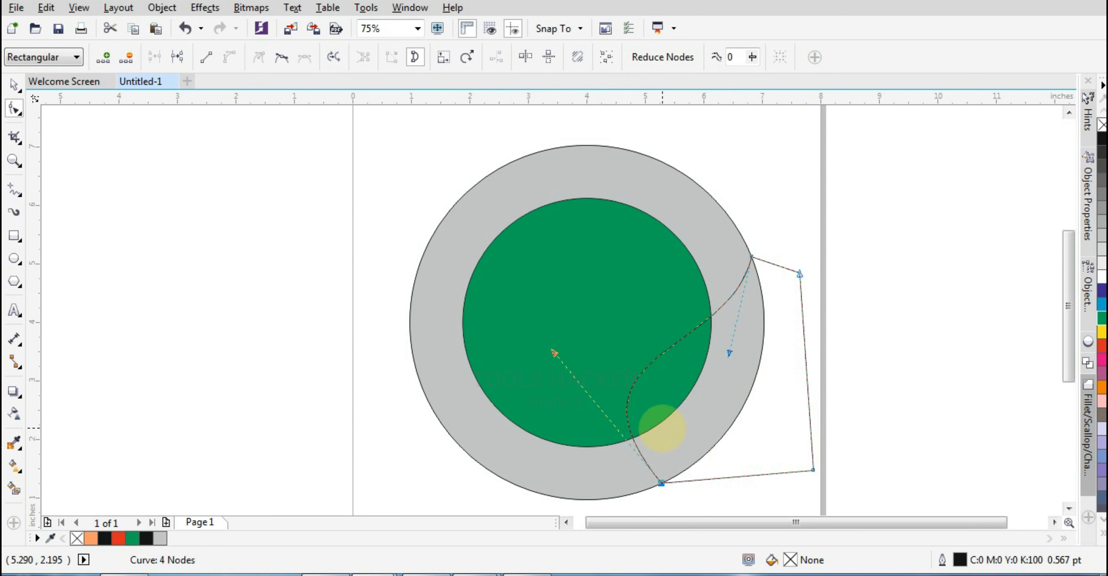
Step: Intersect the S-curved outline with the green circle behind the ring
{"action": "left_click", "coordinate": [14, 84]}
{"action": "left_click", "coordinate": [661, 369], "text": "shift"}
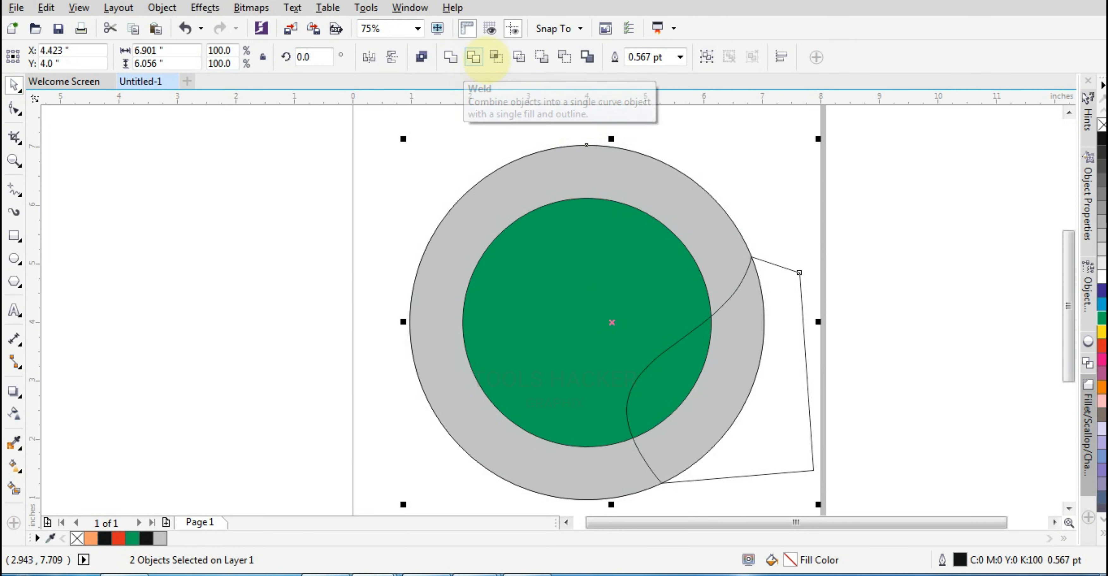
{"action": "left_click", "coordinate": [496, 57]}
{"action": "left_click", "coordinate": [882, 323]}
Step: Move the S-curved outline off the page to the right and bring the green leaf piece to the front
{"action": "left_click", "coordinate": [676, 368]}
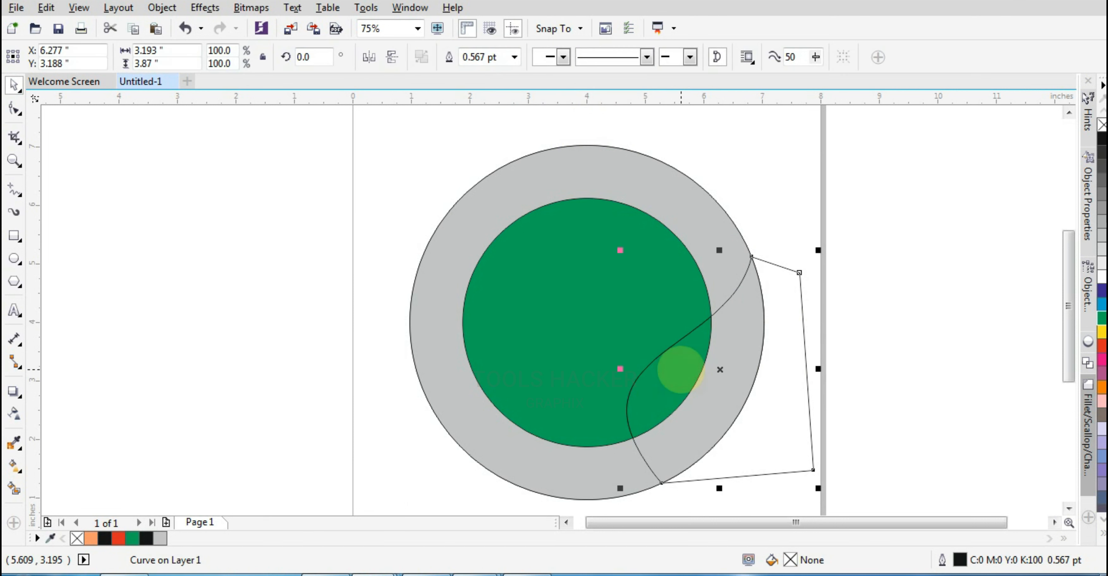
{"action": "left_click_drag", "start_coordinate": [770, 386], "coordinate": [944, 386]}
{"action": "left_click", "coordinate": [669, 387]}
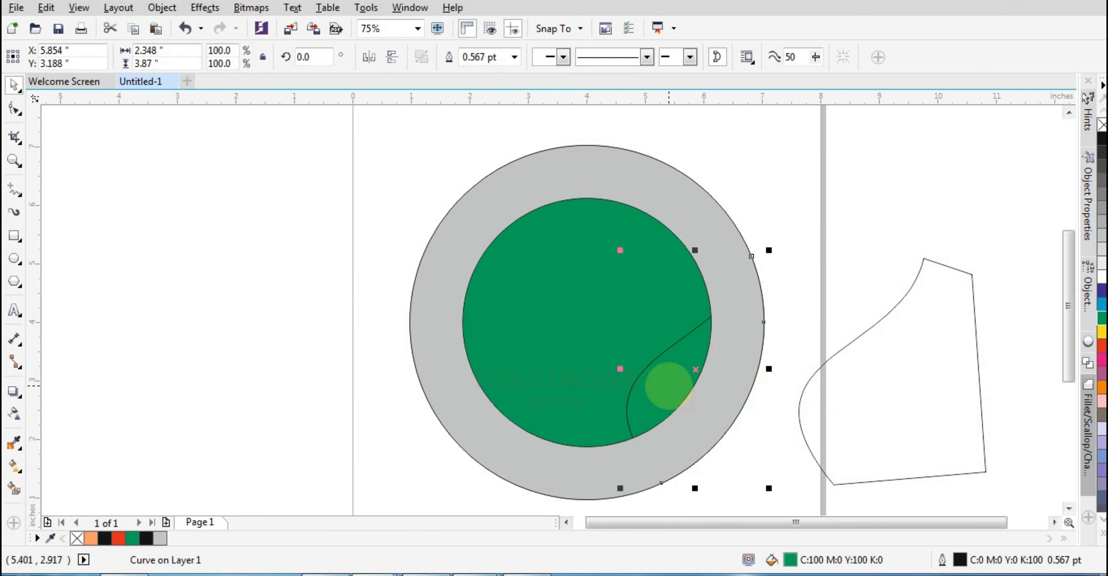
{"action": "key", "text": "shift+Page_Up"}
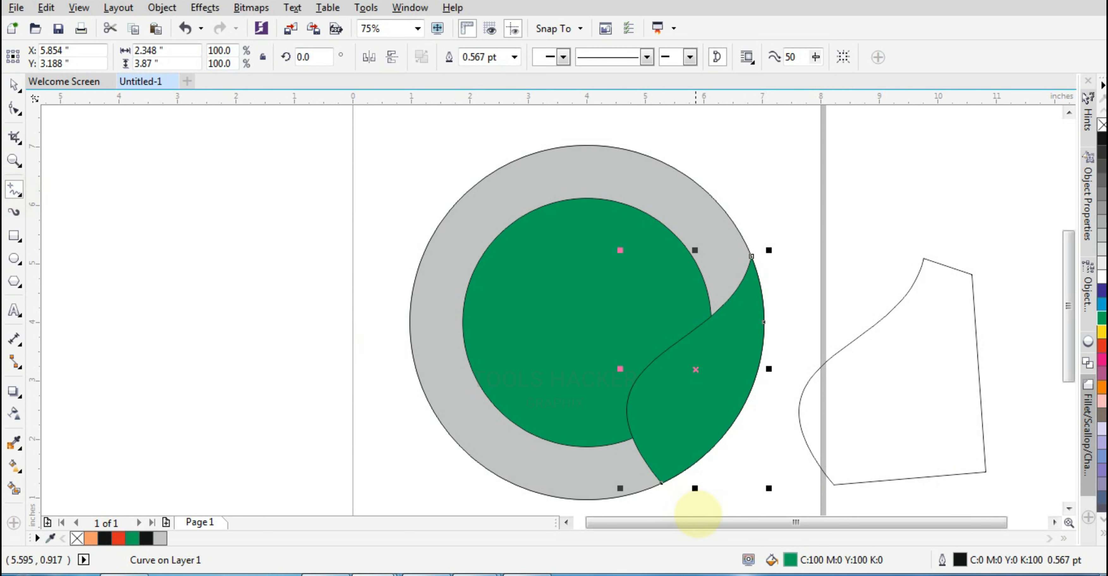
Step: Draw a narrow closed triangle about 1.7 × 2.5 inches from the leaf's lower tip up into the leaf
{"action": "left_click", "coordinate": [662, 483]}
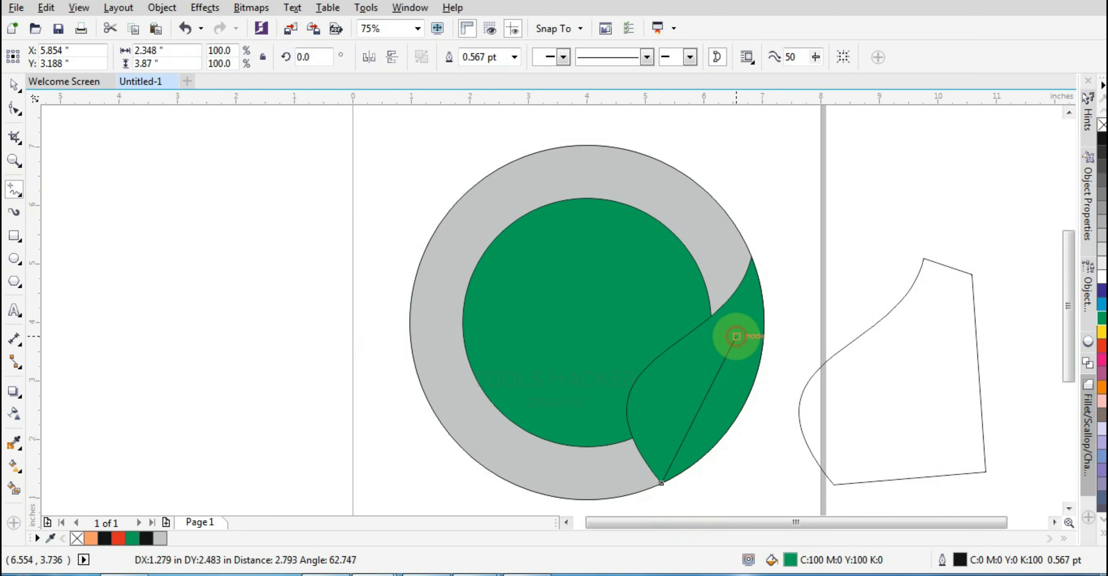
{"action": "left_click", "coordinate": [737, 337]}
{"action": "left_click", "coordinate": [636, 476]}
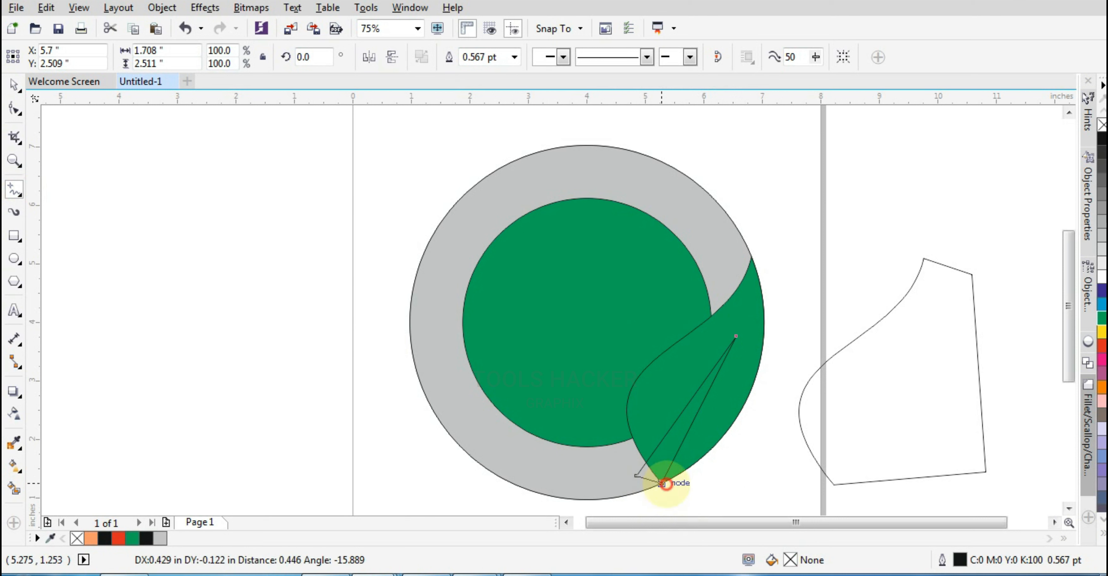
{"action": "left_click", "coordinate": [663, 483]}
Step: Convert the triangle's two long sides to curves and bend them into a tapering leaf vein
{"action": "key", "text": "F10"}
{"action": "left_click", "coordinate": [677, 420]}
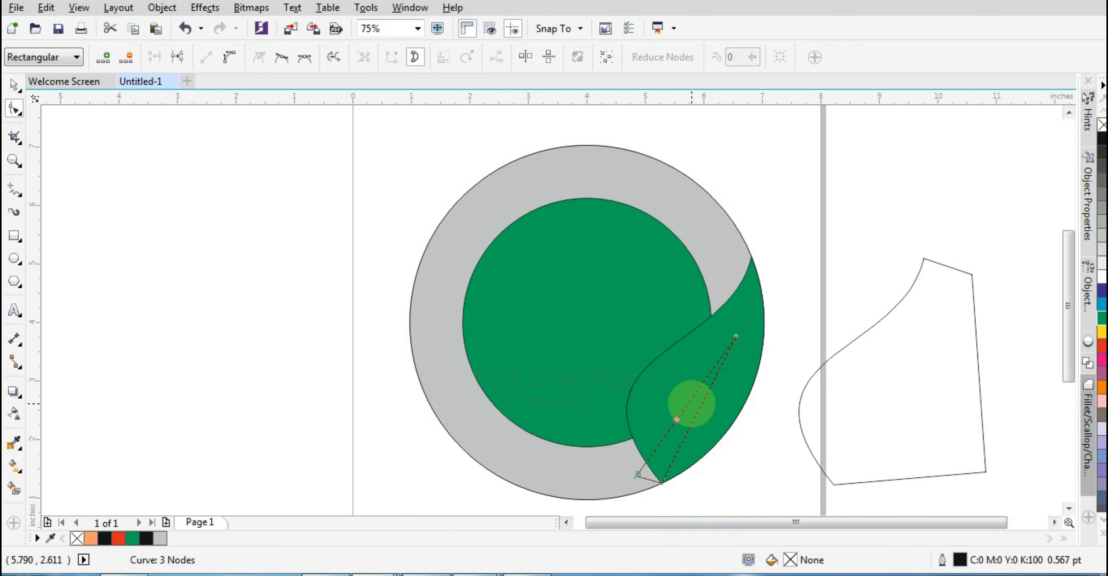
{"action": "left_click", "coordinate": [229, 57]}
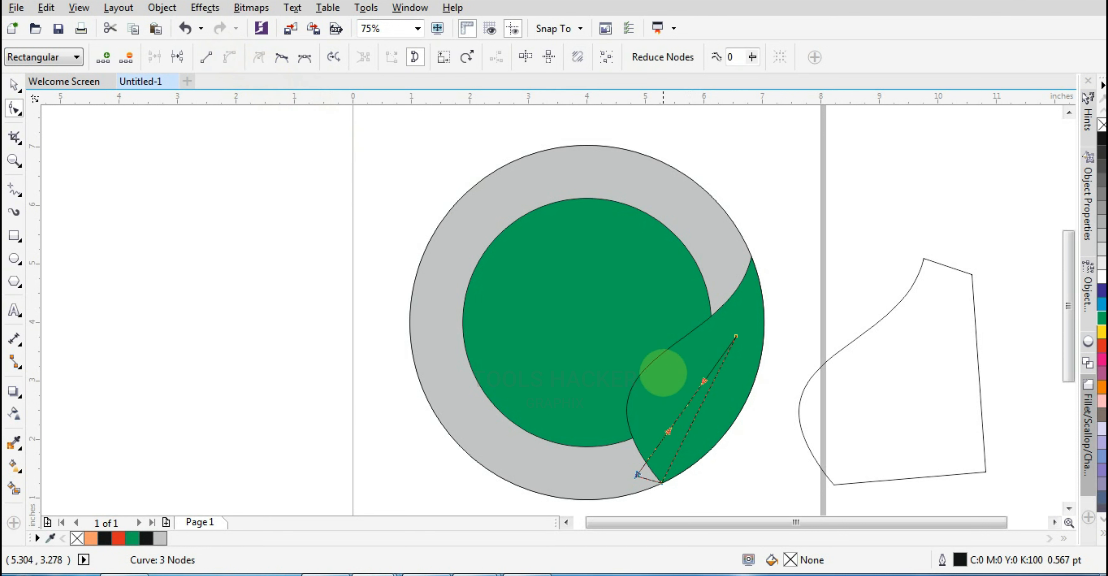
{"action": "mouse_move", "coordinate": [689, 403]}
{"action": "left_mouse_down"}
{"action": "mouse_move", "coordinate": [676, 392]}
{"action": "mouse_move", "coordinate": [686, 409]}
{"action": "mouse_move", "coordinate": [677, 410]}
{"action": "left_mouse_up"}
{"action": "left_click", "coordinate": [229, 57]}
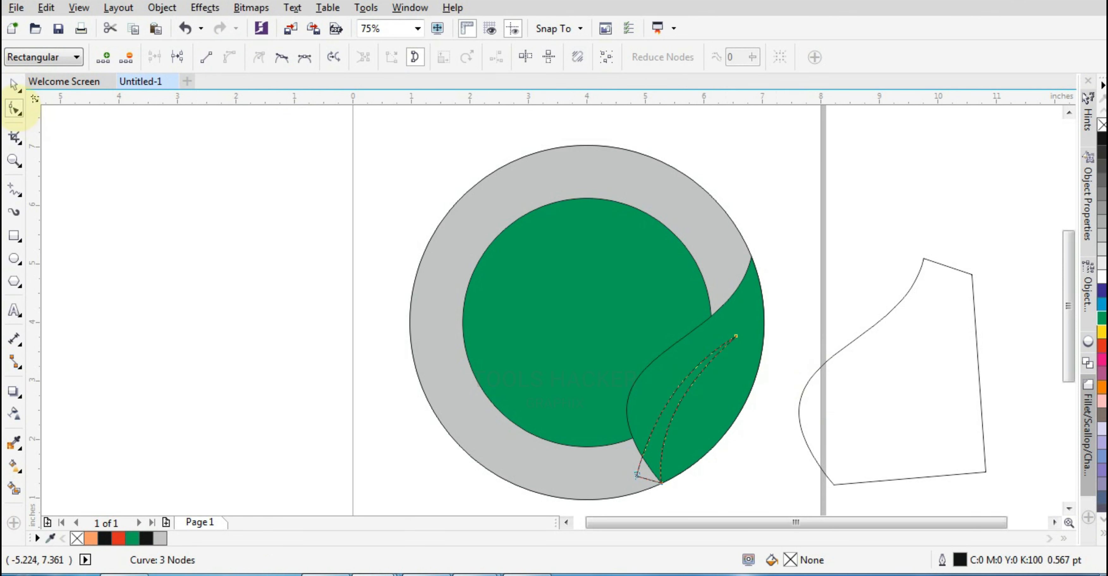
Step: Move the vein shape down past the leaf's base, rotate it about 9 degrees, and adjust its position over the leaf
{"action": "left_click", "coordinate": [14, 84]}
{"action": "scroll", "coordinate": [586, 405], "scroll_direction": "up", "scroll_amount": 1}
{"action": "scroll", "coordinate": [623, 478], "scroll_direction": "down", "scroll_amount": 1}
{"action": "scroll", "coordinate": [577, 388], "scroll_direction": "up", "scroll_amount": 1}
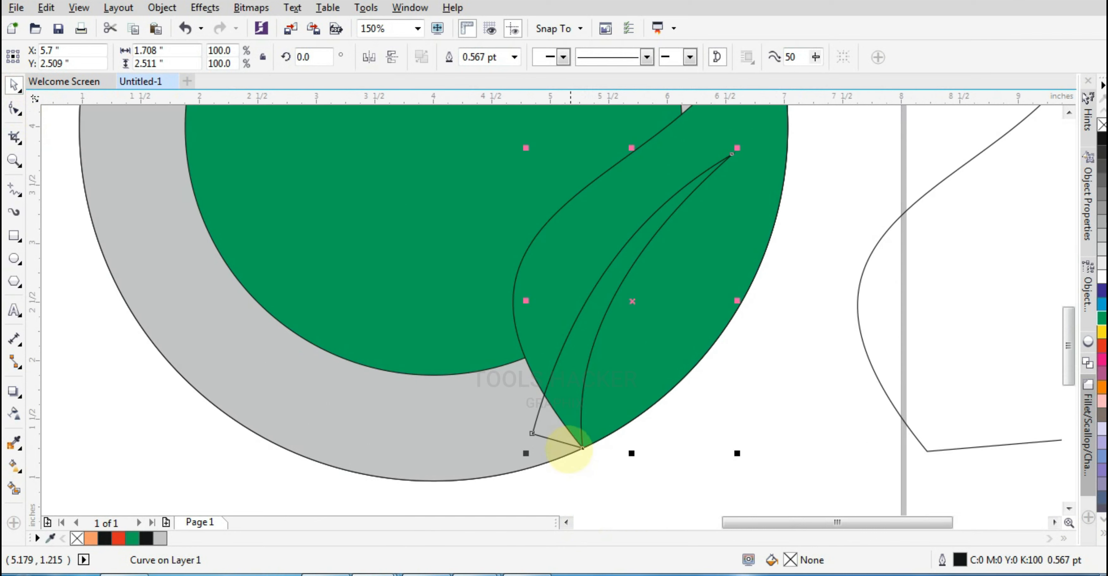
{"action": "left_click_drag", "start_coordinate": [576, 467], "coordinate": [576, 466]}
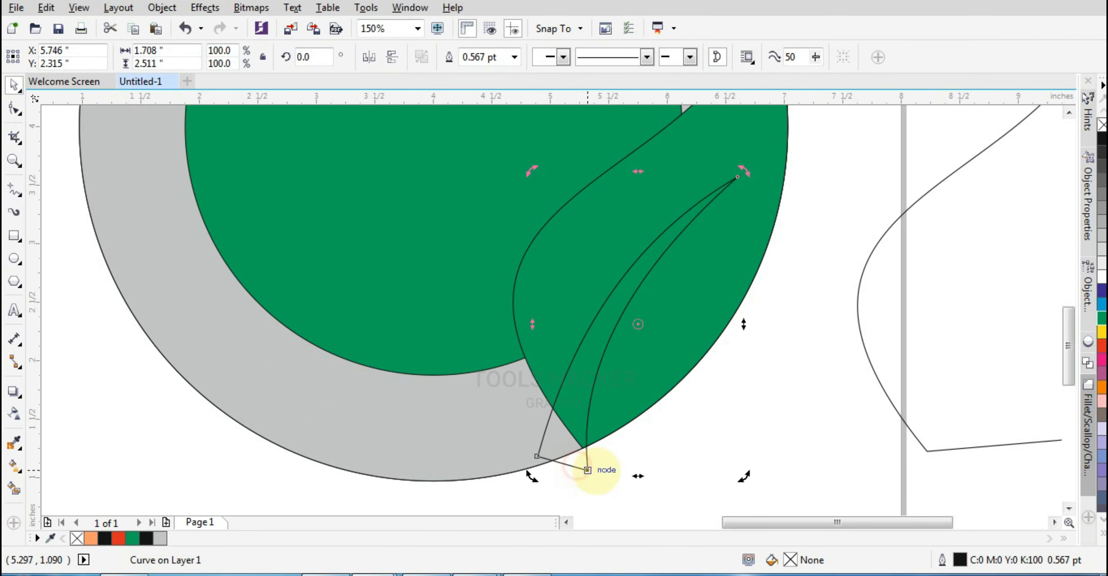
{"action": "left_click_drag", "start_coordinate": [745, 476], "coordinate": [757, 469]}
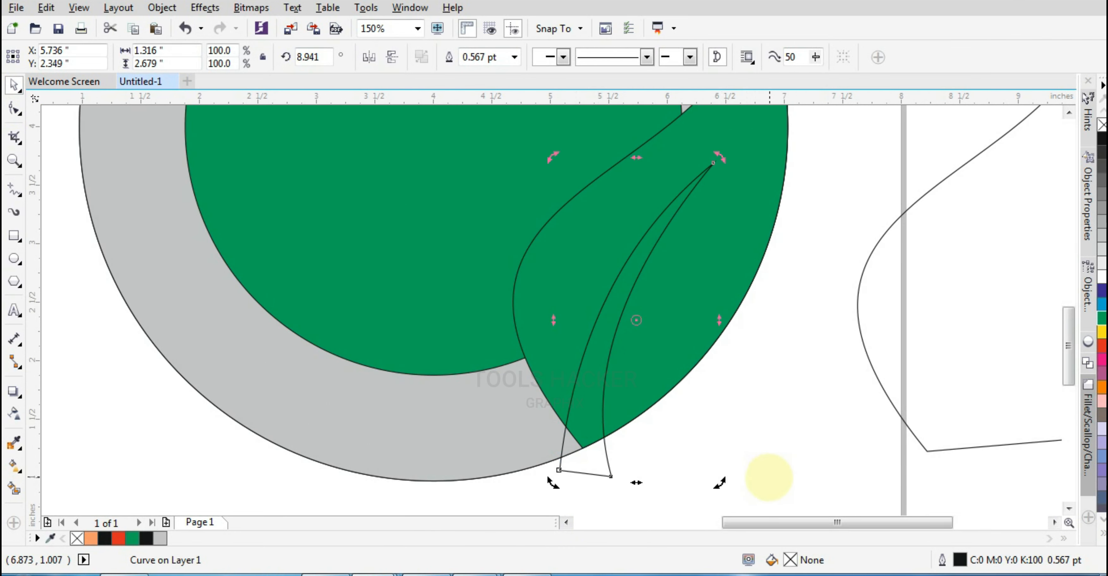
{"action": "left_click", "coordinate": [636, 462]}
{"action": "left_click_drag", "start_coordinate": [613, 463], "coordinate": [600, 468]}
{"action": "scroll", "coordinate": [732, 482], "scroll_direction": "down", "scroll_amount": 1}
{"action": "scroll", "coordinate": [717, 414], "scroll_direction": "up", "scroll_amount": 1}
Step: Trim the vein shape out of the green leaf and move the vein outline off the artwork
{"action": "left_click", "coordinate": [733, 232], "text": "shift"}
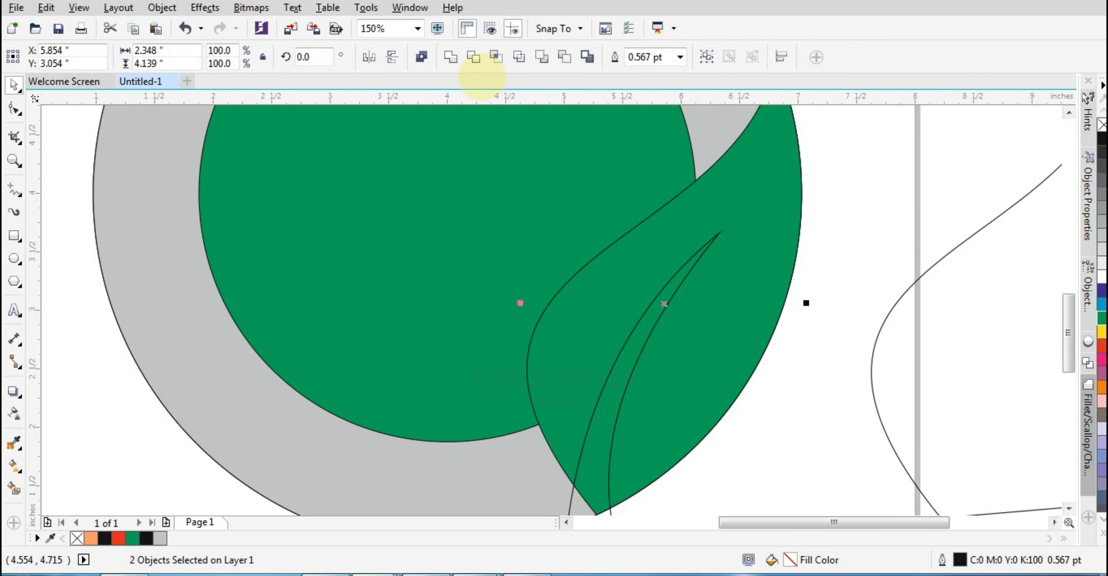
{"action": "left_click", "coordinate": [496, 56]}
{"action": "scroll", "coordinate": [648, 260], "scroll_direction": "down", "scroll_amount": 2}
{"action": "left_click", "coordinate": [638, 329]}
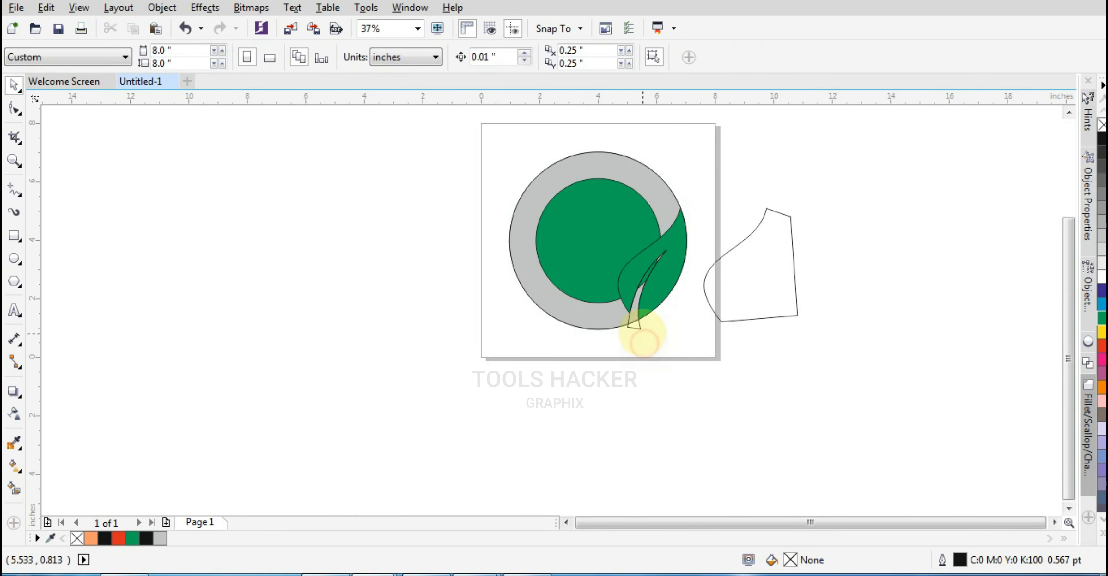
{"action": "left_click", "coordinate": [739, 391]}
Step: Add a node on the leaf's upper-left curved edge and pull it slightly outward to reshape the leaf
{"action": "scroll", "coordinate": [610, 201], "scroll_direction": "up", "scroll_amount": 1}
{"action": "left_click", "coordinate": [722, 300]}
{"action": "scroll", "coordinate": [714, 302], "scroll_direction": "up", "scroll_amount": 1}
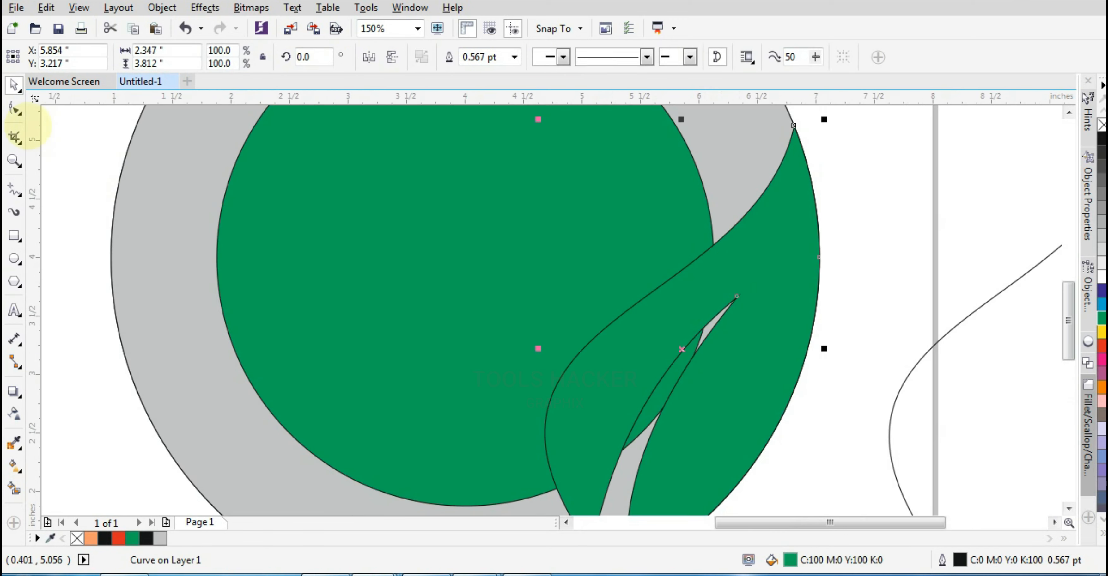
{"action": "left_click", "coordinate": [14, 111]}
{"action": "double_click", "coordinate": [605, 324]}
{"action": "left_click_drag", "start_coordinate": [605, 324], "coordinate": [611, 302]}
{"action": "scroll", "coordinate": [644, 306], "scroll_direction": "down", "scroll_amount": 1}
{"action": "scroll", "coordinate": [616, 346], "scroll_direction": "up", "scroll_amount": 1}
{"action": "scroll", "coordinate": [616, 346], "scroll_direction": "down", "scroll_amount": 1}
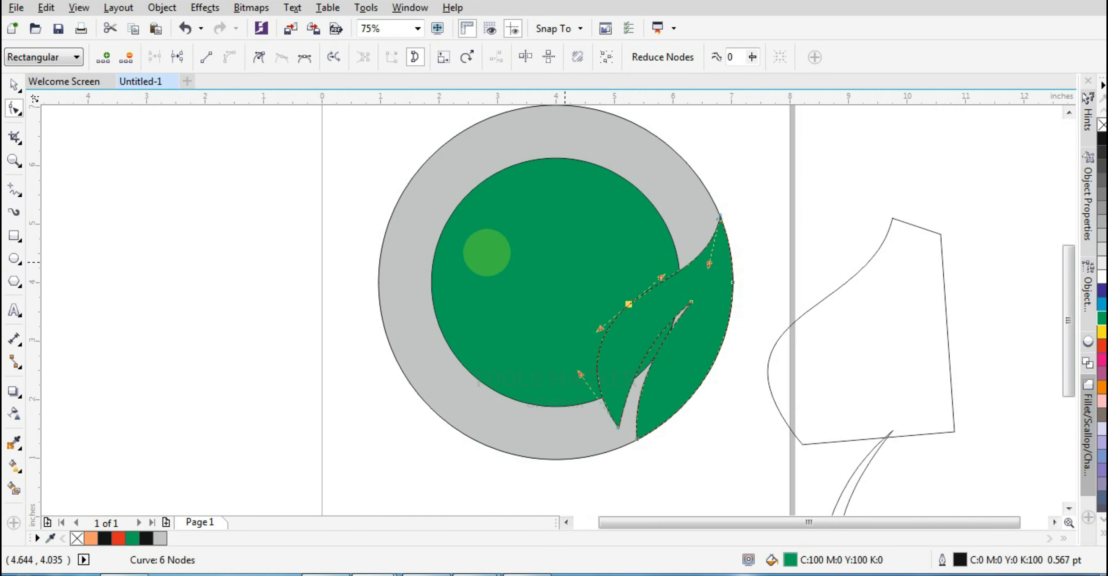
Step: Move the green centre circle and the leaf-cutting outline farther out to the right of the page, away from the logo
{"action": "left_click", "coordinate": [14, 85]}
{"action": "scroll", "coordinate": [693, 334], "scroll_direction": "down", "scroll_amount": 1}
{"action": "left_click", "coordinate": [693, 335]}
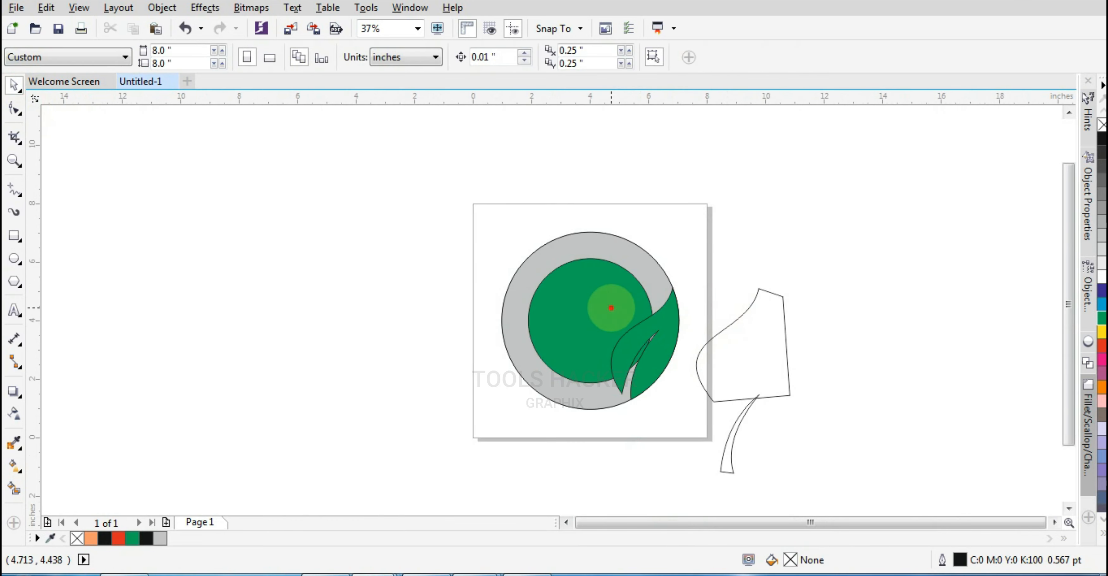
{"action": "left_click_drag", "start_coordinate": [612, 309], "coordinate": [881, 303]}
{"action": "scroll", "coordinate": [649, 333], "scroll_direction": "up", "scroll_amount": 1}
{"action": "scroll", "coordinate": [751, 297], "scroll_direction": "down", "scroll_amount": 1}
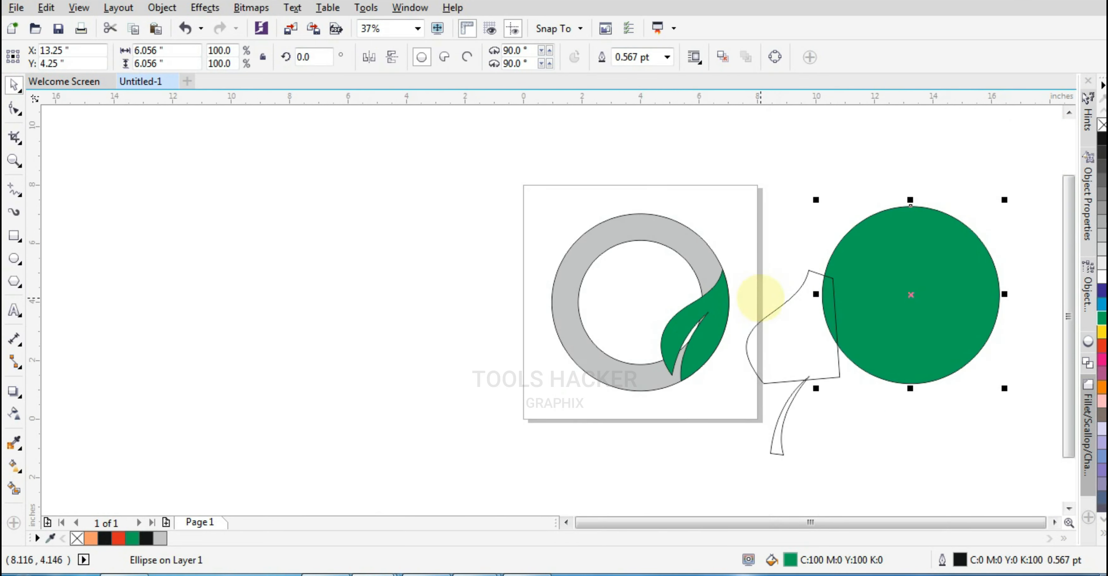
{"action": "left_click", "coordinate": [806, 288]}
{"action": "left_click", "coordinate": [877, 298]}
{"action": "left_click_drag", "start_coordinate": [863, 304], "coordinate": [906, 278]}
{"action": "scroll", "coordinate": [756, 299], "scroll_direction": "up", "scroll_amount": 1}
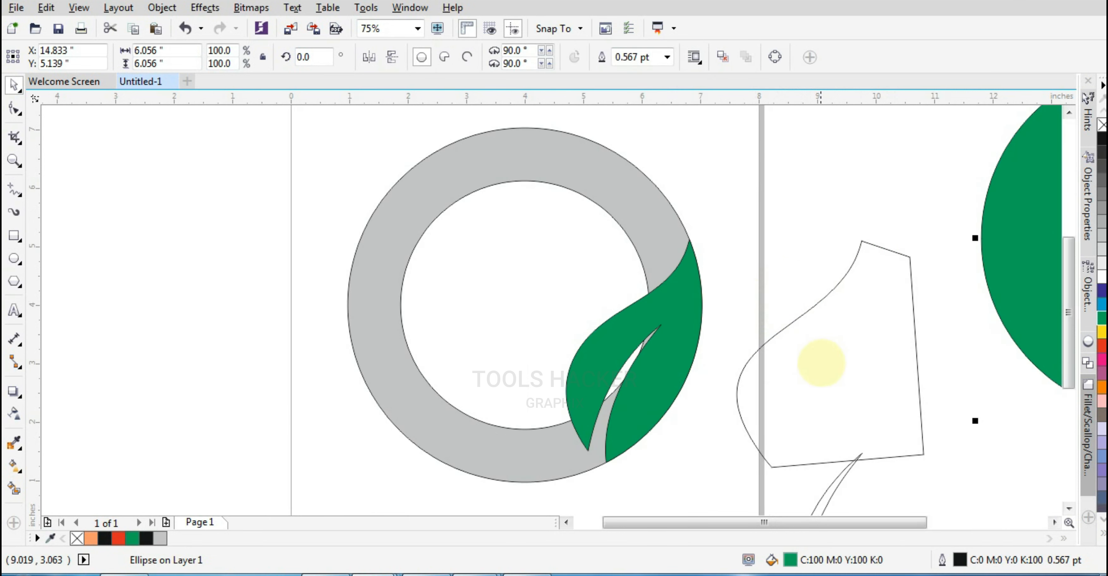
{"action": "left_click_drag", "start_coordinate": [821, 363], "coordinate": [934, 369]}
Step: Create an unfilled outline copy of the green leaf, enlarged to about 111.8% and surrounding the original leaf
{"action": "left_click", "coordinate": [684, 358]}
{"action": "scroll", "coordinate": [682, 258], "scroll_direction": "down", "scroll_amount": 1}
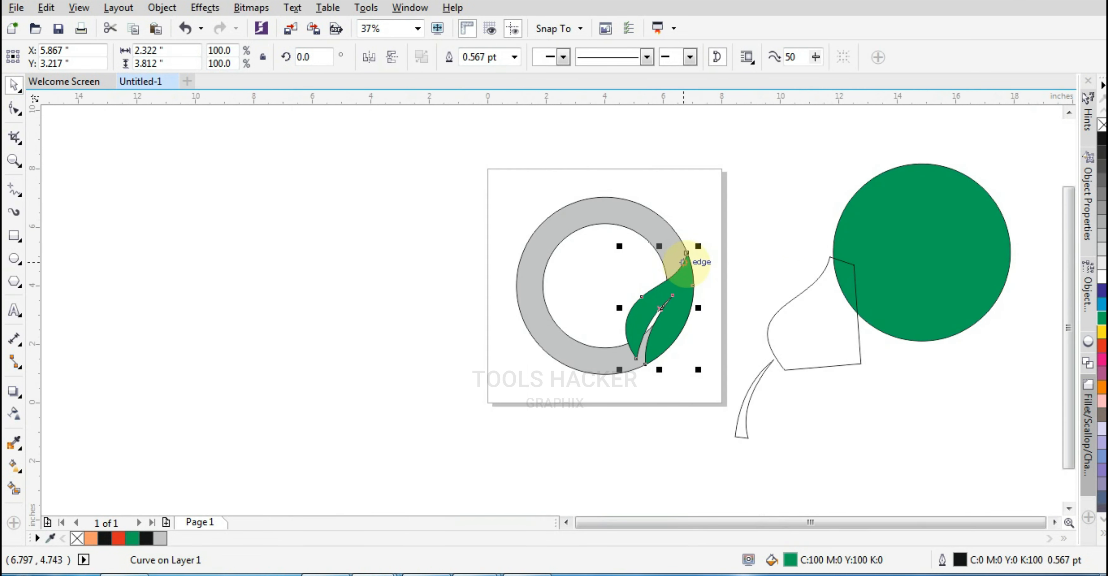
{"action": "scroll", "coordinate": [690, 261], "scroll_direction": "up", "scroll_amount": 1}
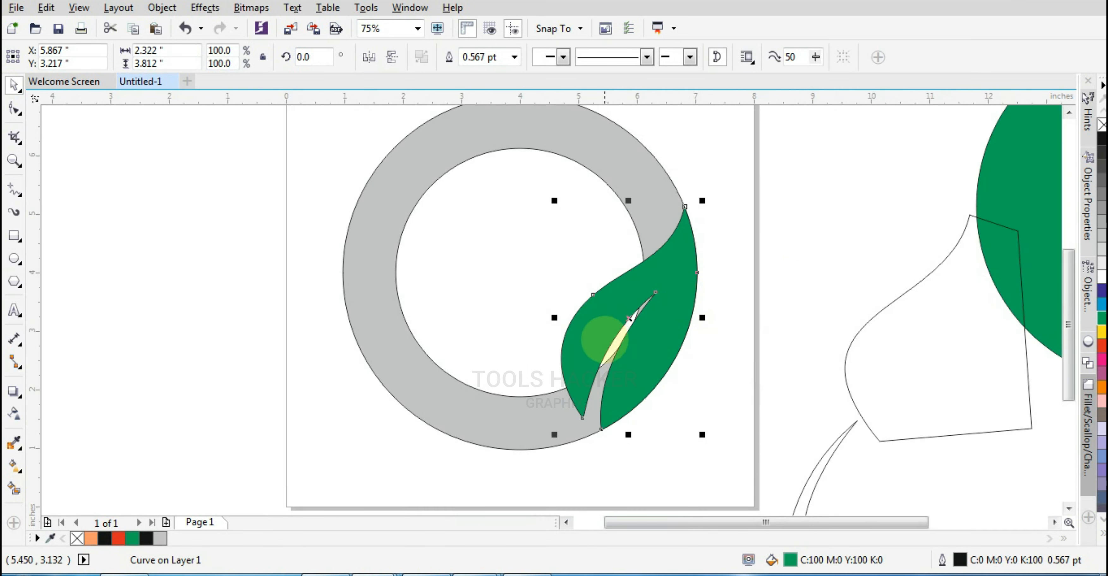
{"action": "left_click", "coordinate": [762, 302]}
{"action": "left_click", "coordinate": [689, 303]}
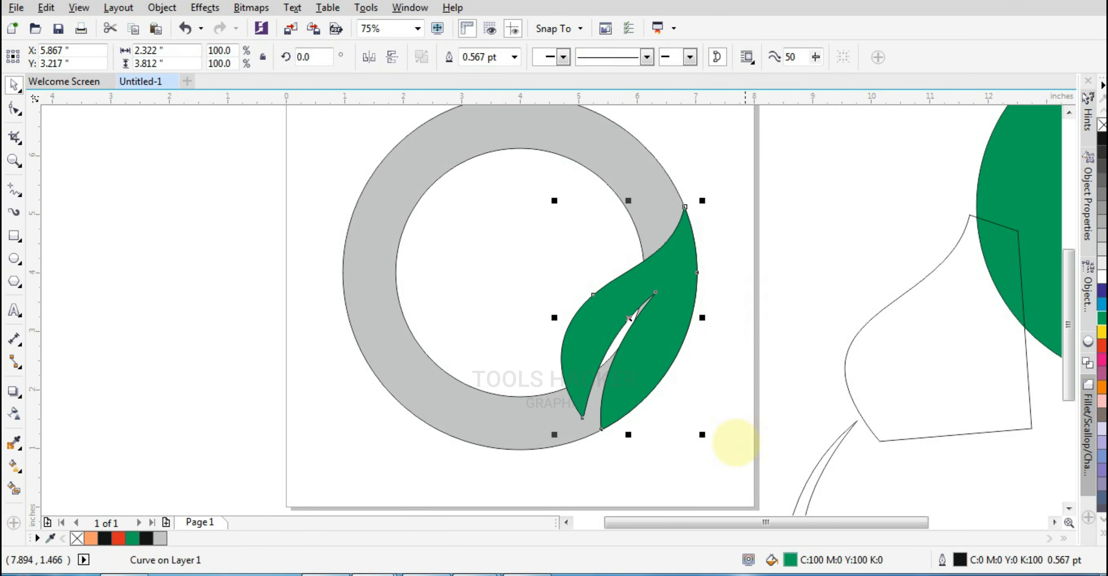
{"action": "left_click_drag", "start_coordinate": [703, 435], "coordinate": [710, 445]}
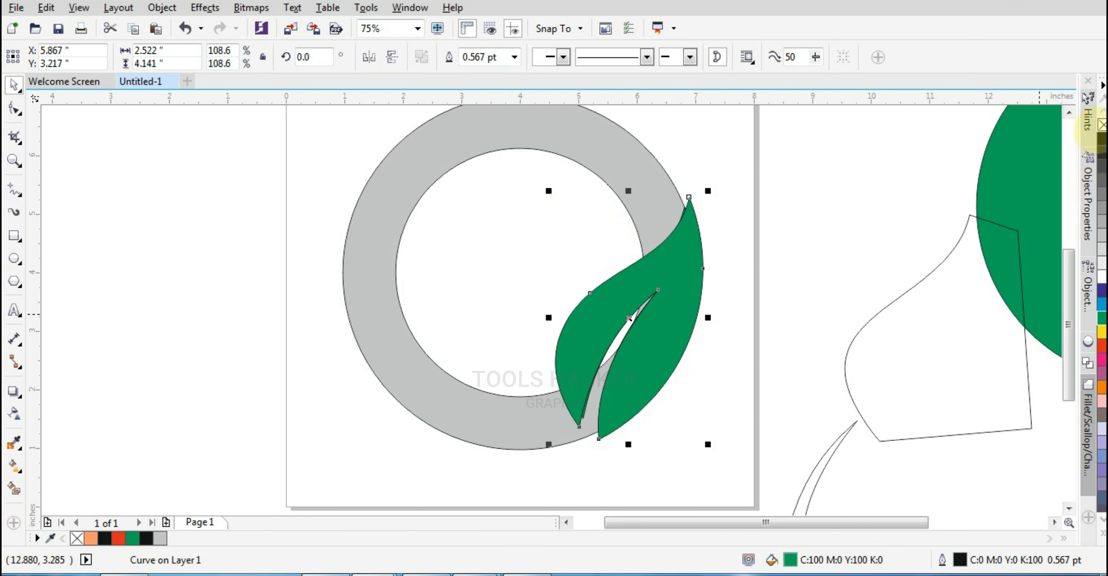
{"action": "left_click_drag", "start_coordinate": [549, 191], "coordinate": [544, 185]}
{"action": "left_click", "coordinate": [556, 361]}
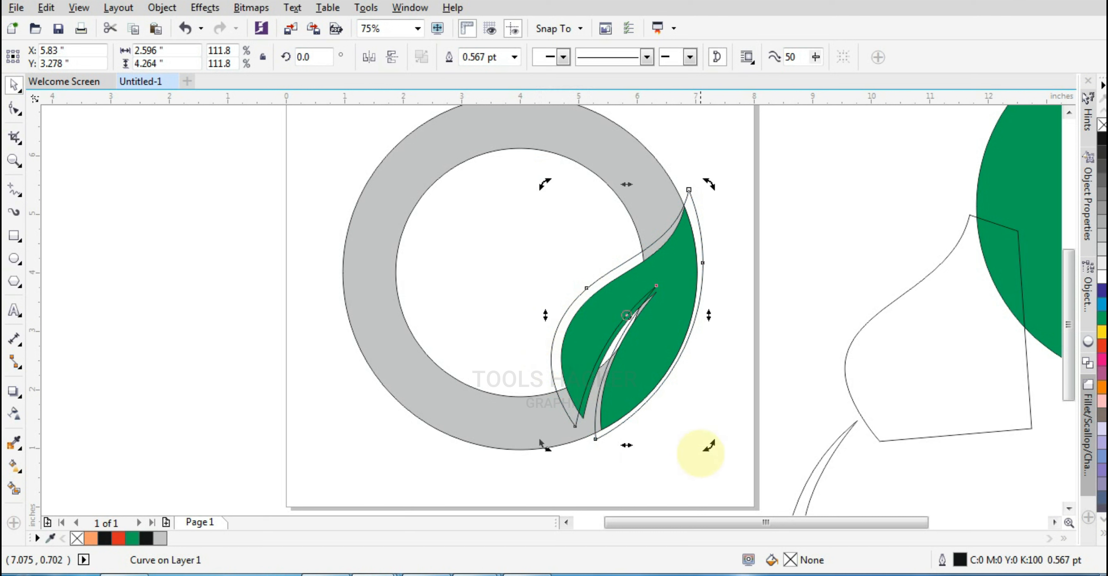
Step: Rotate the enlarged leaf outline about 2.9 degrees over the green leaf
{"action": "left_click_drag", "start_coordinate": [709, 444], "coordinate": [748, 447]}
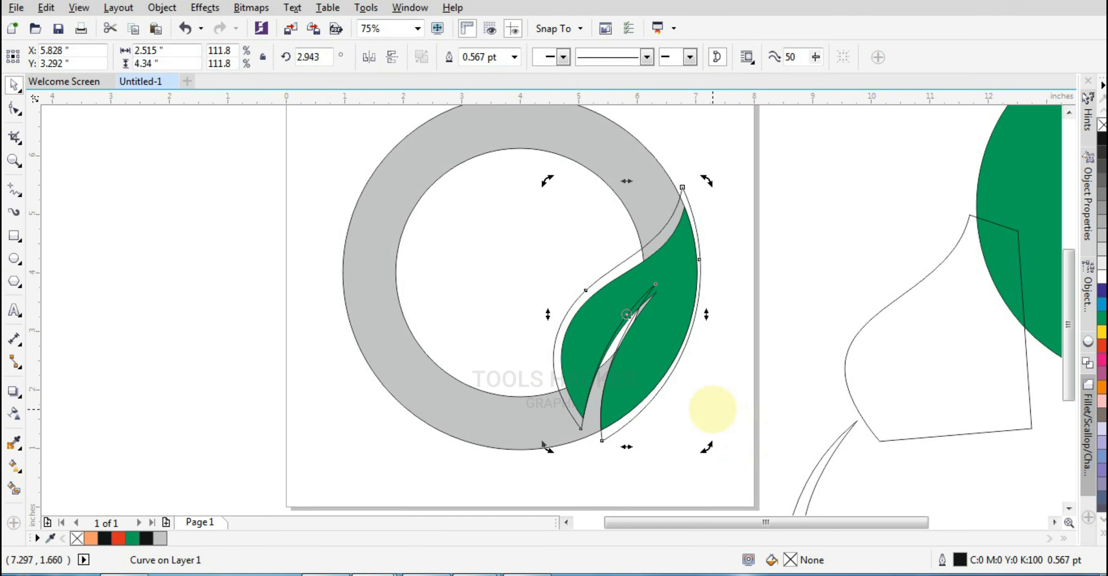
{"action": "left_click_drag", "start_coordinate": [735, 160], "coordinate": [679, 269]}
{"action": "left_click", "coordinate": [664, 255]}
Step: Make a horizontally mirrored copy of the green leaf together with its enlarged outline
{"action": "left_click_drag", "start_coordinate": [724, 168], "coordinate": [500, 456]}
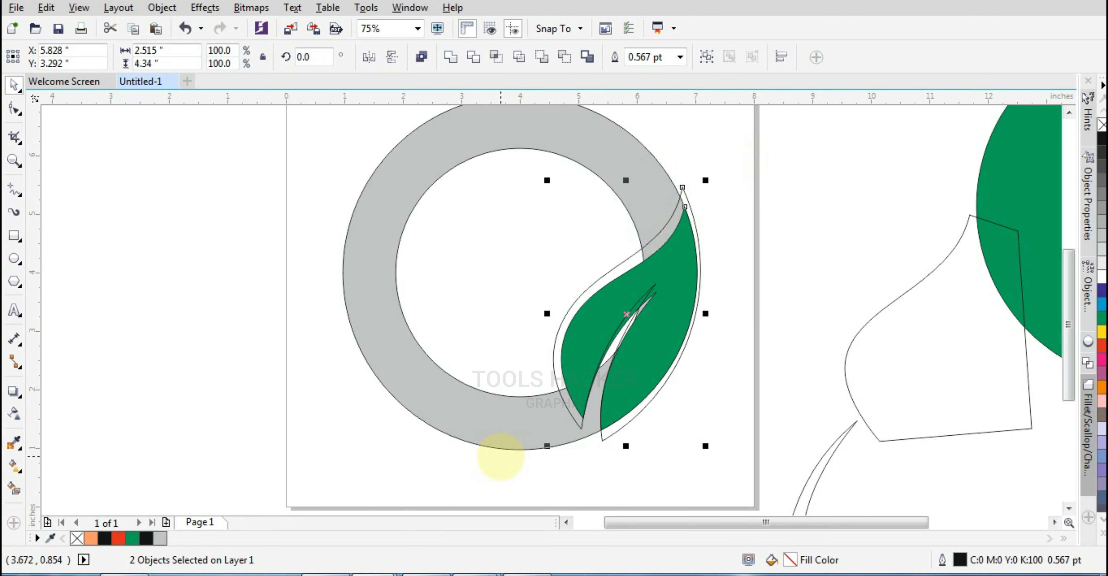
{"action": "scroll", "coordinate": [453, 297], "scroll_direction": "down", "scroll_amount": 1}
{"action": "scroll", "coordinate": [421, 196], "scroll_direction": "up", "scroll_amount": 1}
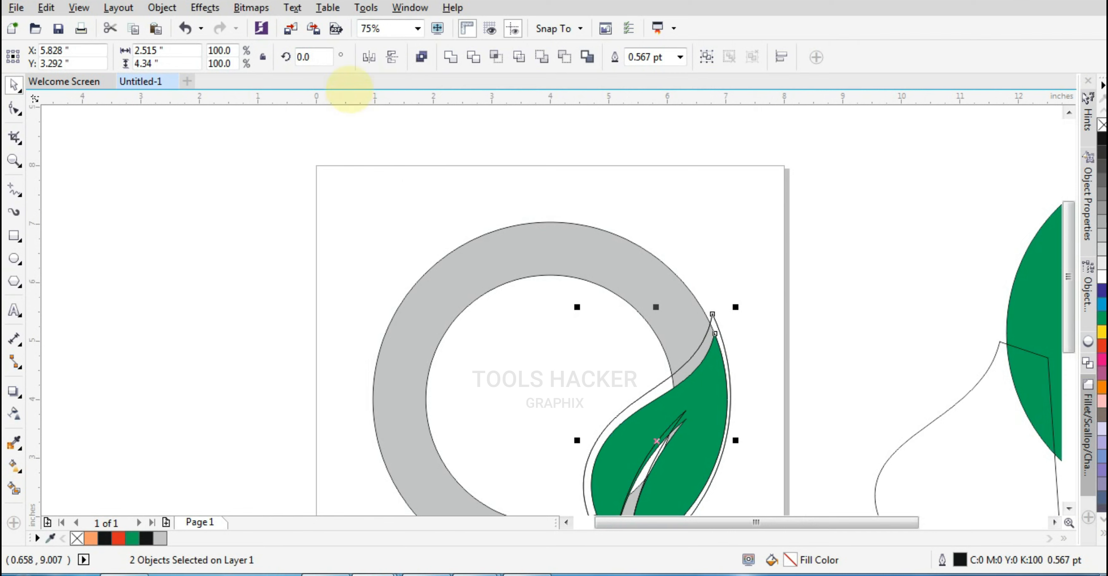
{"action": "left_click", "coordinate": [364, 57]}
{"action": "scroll", "coordinate": [534, 248], "scroll_direction": "down", "scroll_amount": 1}
{"action": "scroll", "coordinate": [612, 297], "scroll_direction": "up", "scroll_amount": 1}
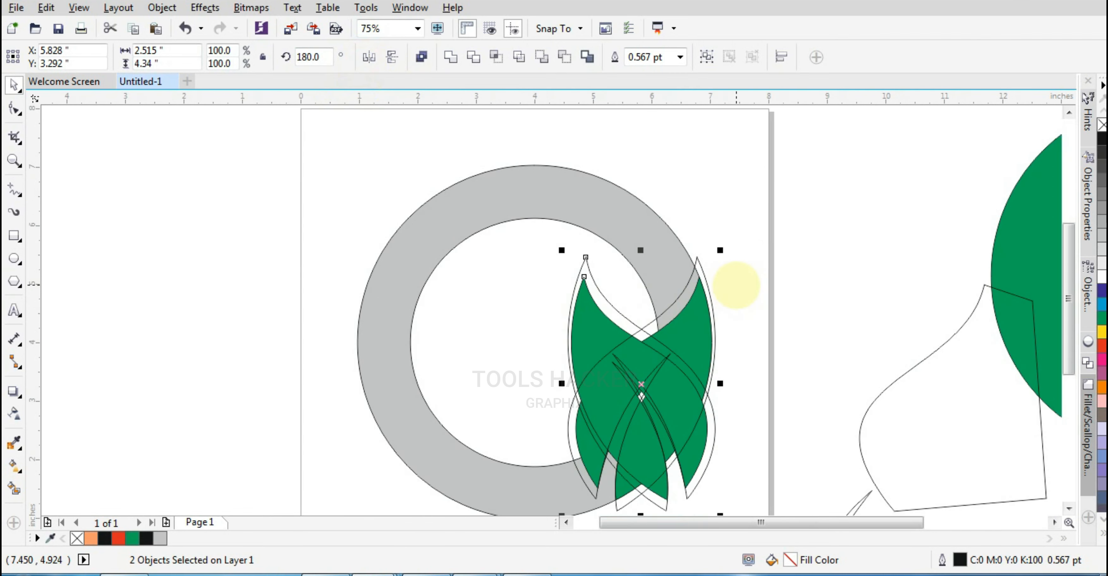
Step: Move the mirrored leaf and outline to the ring's left side and nudge them into line with the ring's outer edge
{"action": "left_click_drag", "start_coordinate": [641, 397], "coordinate": [437, 398]}
{"action": "key", "text": "Left"}
{"action": "key", "text": "Left"}
{"action": "key", "text": "Left"}
{"action": "key", "text": "Left"}
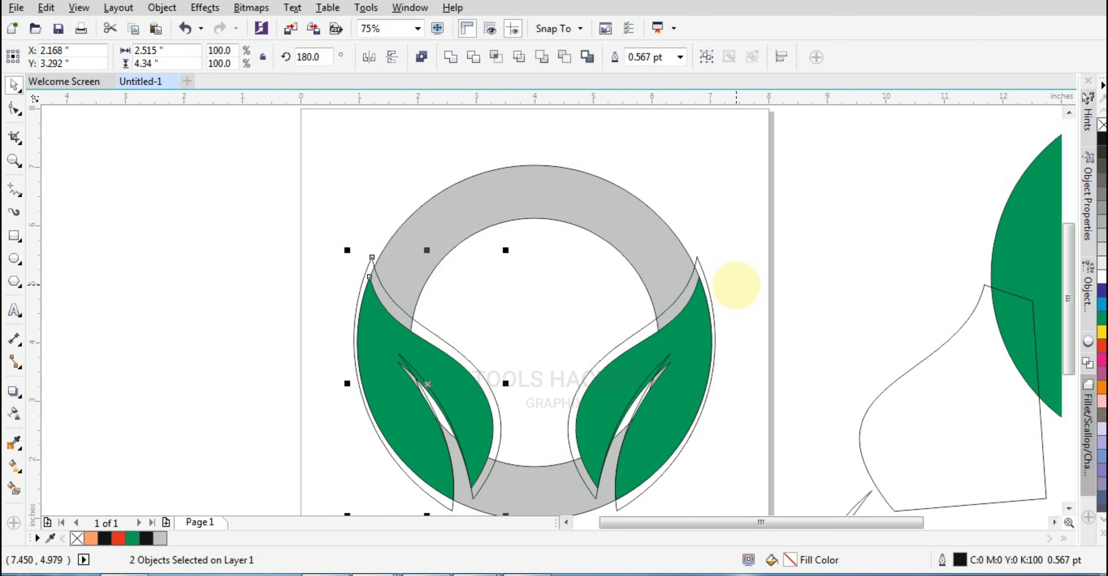
{"action": "scroll", "coordinate": [377, 284], "scroll_direction": "up", "scroll_amount": 6}
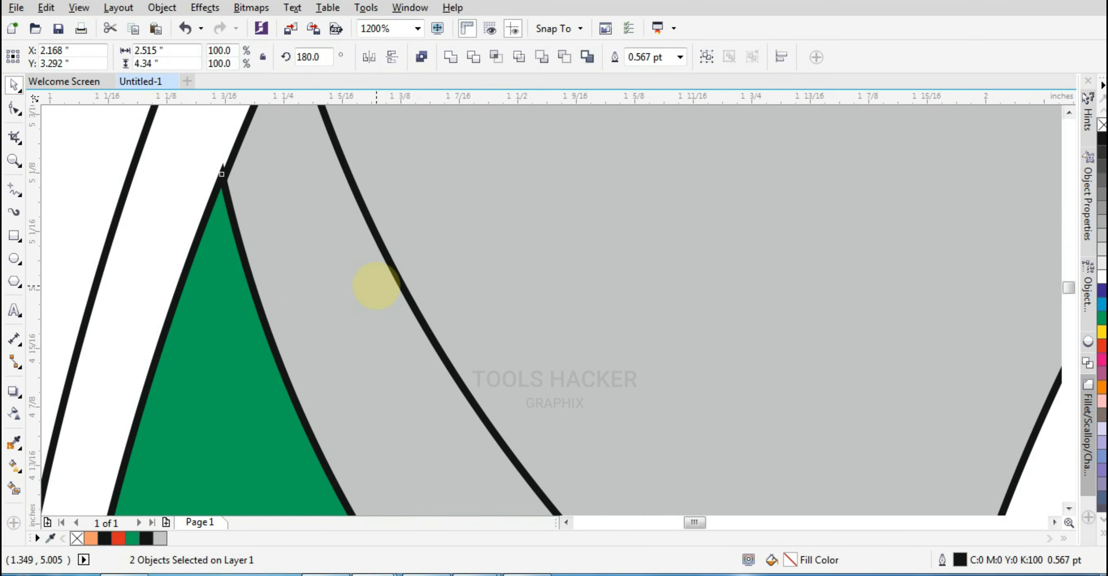
{"action": "scroll", "coordinate": [378, 284], "scroll_direction": "down", "scroll_amount": 6}
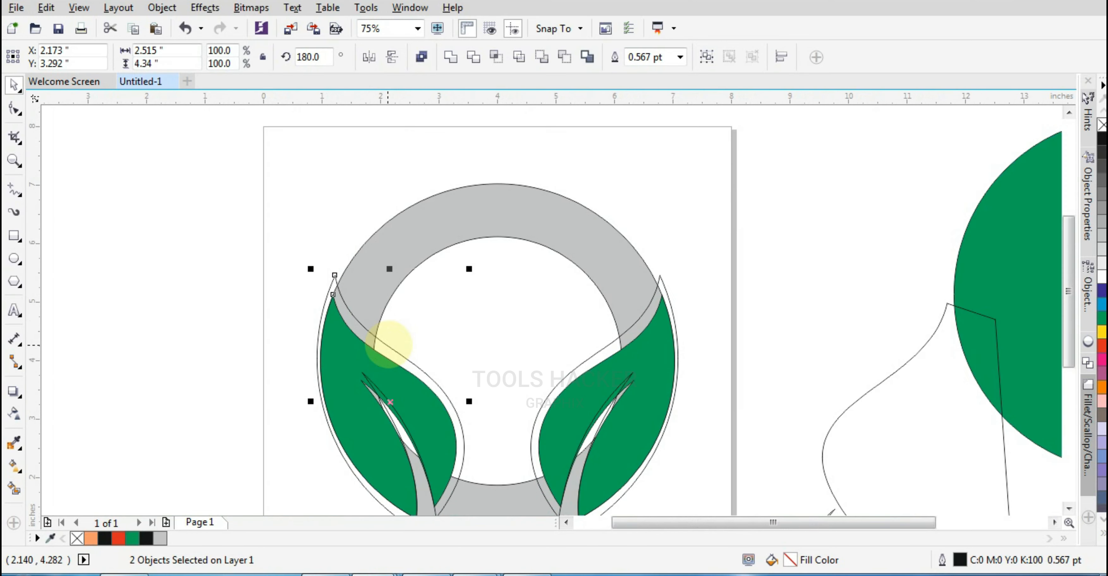
Step: Group the two enlarged leaf outlines into one object, keeping them in place around the leaves
{"action": "left_click", "coordinate": [484, 379]}
{"action": "left_click", "coordinate": [633, 333]}
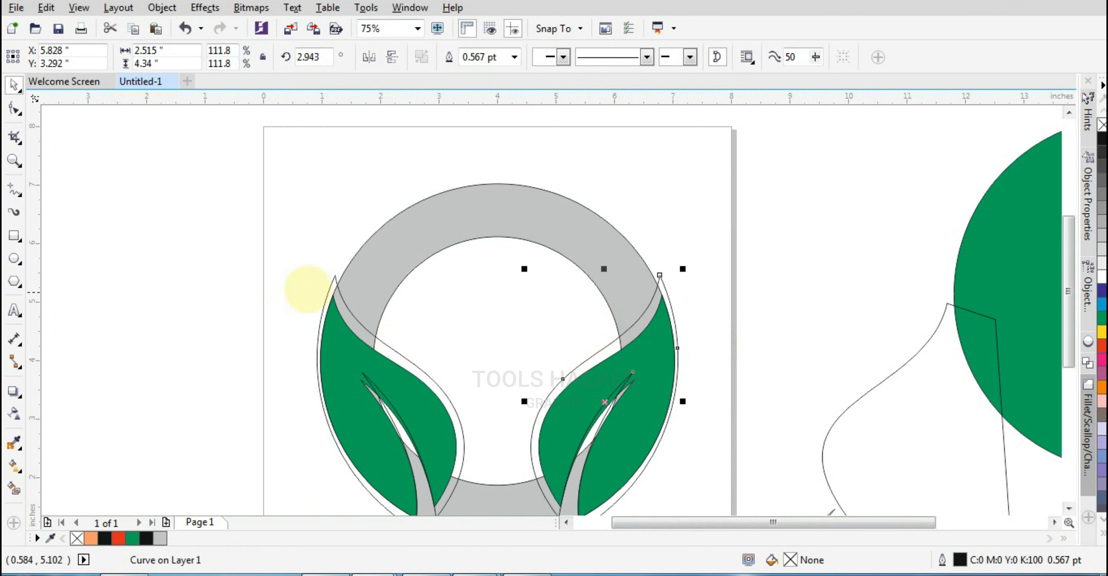
{"action": "left_click", "coordinate": [334, 277], "text": "shift"}
{"action": "left_click_drag", "start_coordinate": [334, 277], "coordinate": [470, 307]}
{"action": "key", "text": "ctrl+z"}
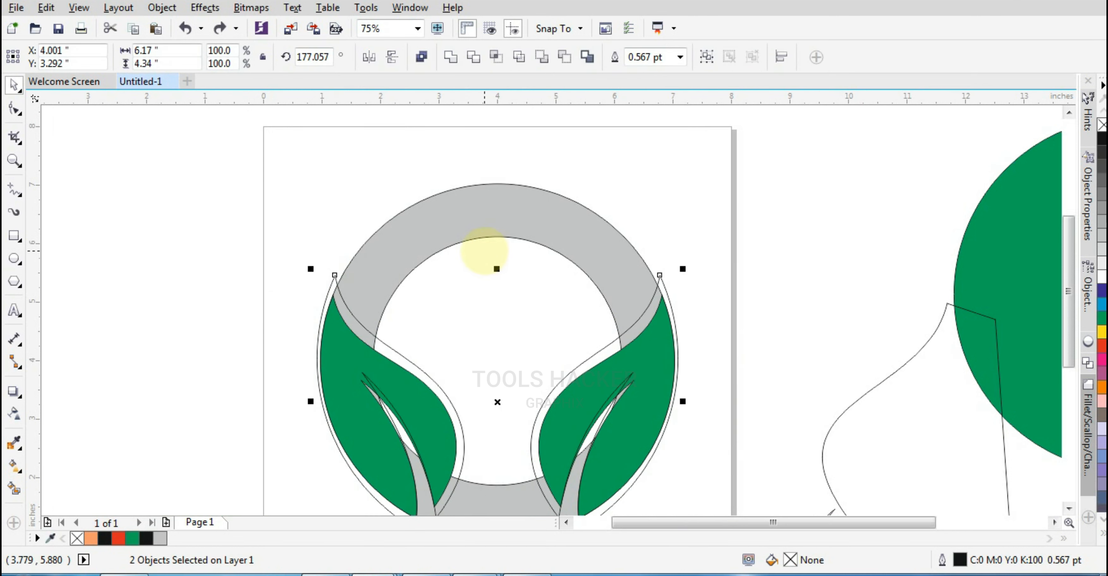
{"action": "key", "text": "ctrl+g"}
{"action": "key", "text": "ctrl+u"}
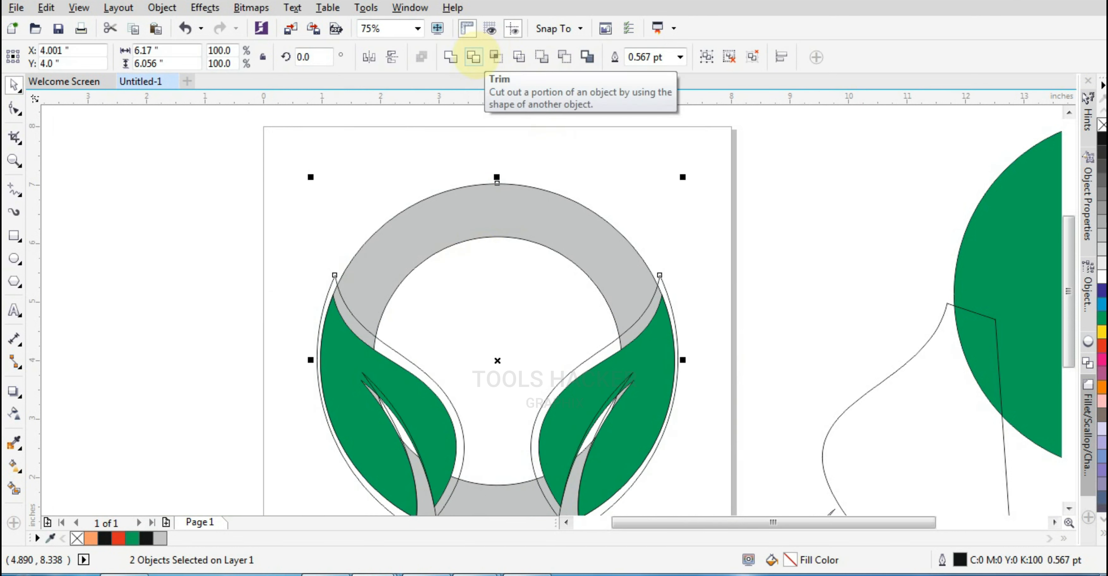
Step: Trim the grouped leaf outlines out of the gray ring and move the group off the page
{"action": "left_click", "coordinate": [477, 56]}
{"action": "scroll", "coordinate": [435, 183], "scroll_direction": "down", "scroll_amount": 1}
{"action": "left_click_drag", "start_coordinate": [542, 242], "coordinate": [839, 314]}
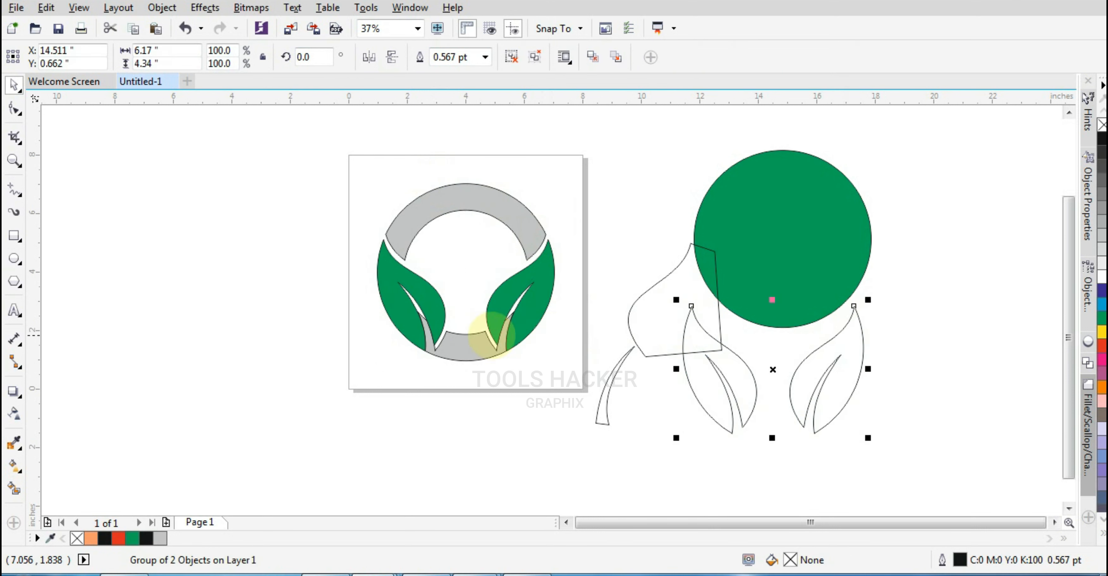
Step: Draw a circle about 4.083 inches in diameter over the left leaf, overlapping the logo's left side
{"action": "scroll", "coordinate": [473, 328], "scroll_direction": "up", "scroll_amount": 2}
{"action": "scroll", "coordinate": [366, 319], "scroll_direction": "down", "scroll_amount": 1}
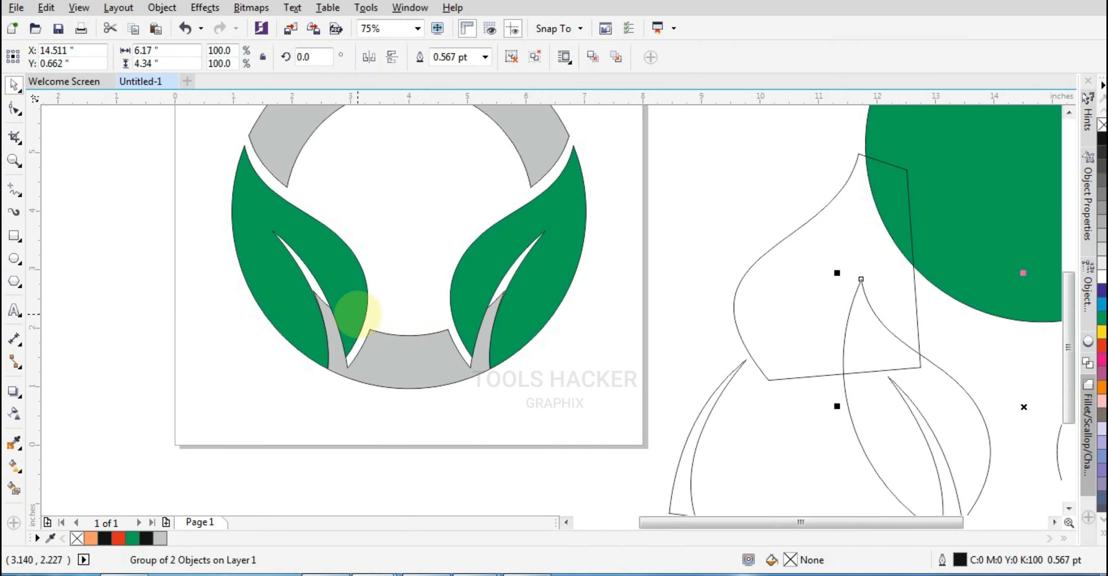
{"action": "scroll", "coordinate": [340, 340], "scroll_direction": "up", "scroll_amount": 1}
{"action": "scroll", "coordinate": [152, 312], "scroll_direction": "down", "scroll_amount": 2}
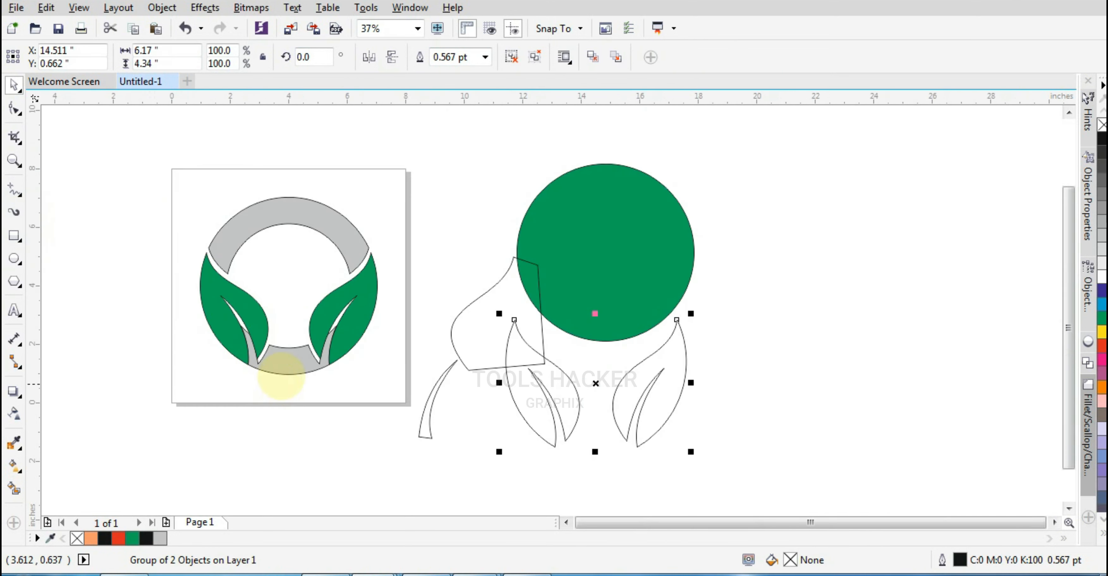
{"action": "scroll", "coordinate": [280, 371], "scroll_direction": "up", "scroll_amount": 1}
{"action": "left_click", "coordinate": [14, 258]}
{"action": "left_click_drag", "start_coordinate": [143, 330], "coordinate": [244, 450]}
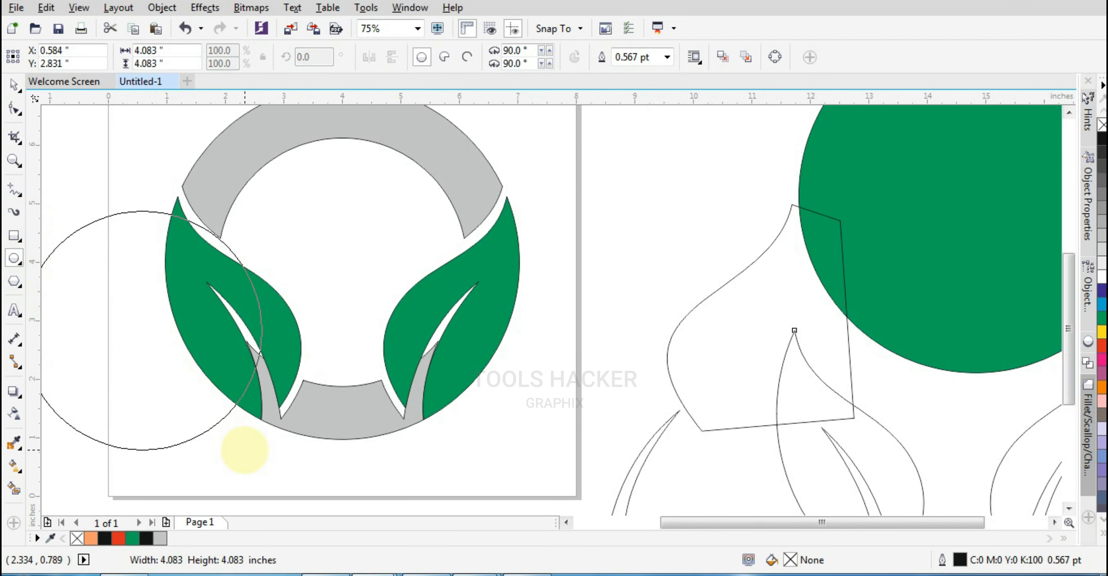
Step: Position the circle over the left leaf so its edge follows the curved left end of the bottom gray piece
{"action": "key", "text": "space"}
{"action": "scroll", "coordinate": [125, 338], "scroll_direction": "up", "scroll_amount": 1}
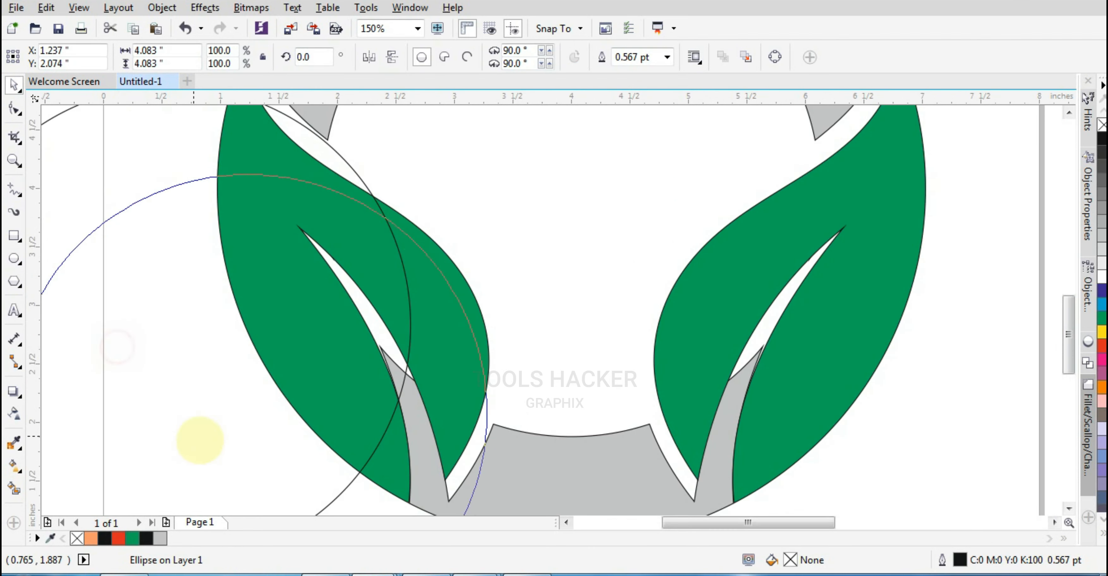
{"action": "mouse_move", "coordinate": [213, 381]}
{"action": "left_mouse_down"}
{"action": "mouse_move", "coordinate": [213, 354]}
{"action": "mouse_move", "coordinate": [213, 367]}
{"action": "left_mouse_up"}
{"action": "scroll", "coordinate": [494, 267], "scroll_direction": "down", "scroll_amount": 1}
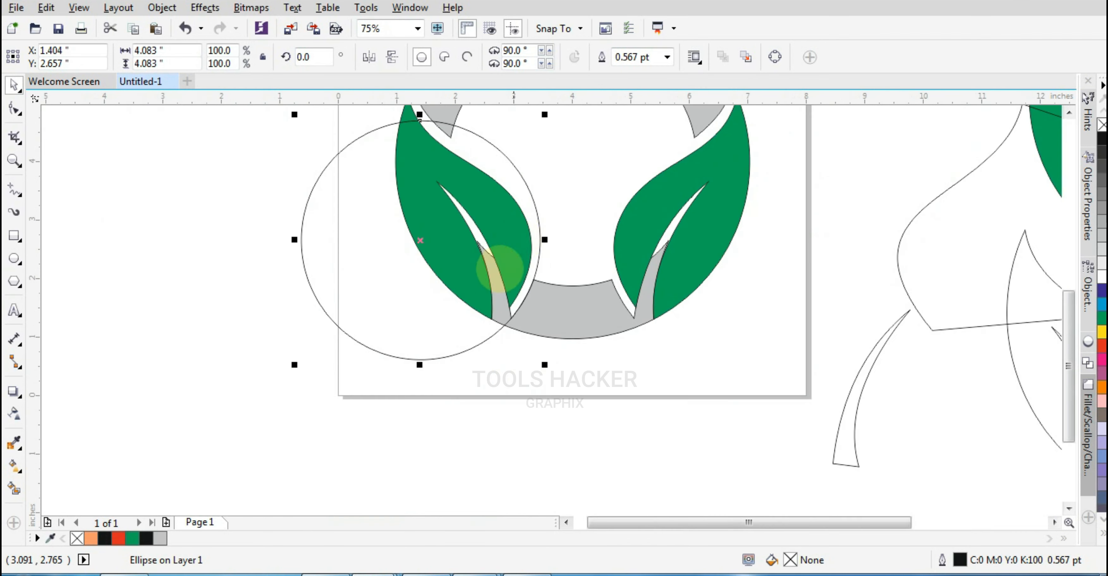
{"action": "scroll", "coordinate": [519, 327], "scroll_direction": "up", "scroll_amount": 2}
{"action": "scroll", "coordinate": [518, 327], "scroll_direction": "down", "scroll_amount": 2}
{"action": "scroll", "coordinate": [515, 328], "scroll_direction": "up", "scroll_amount": 1}
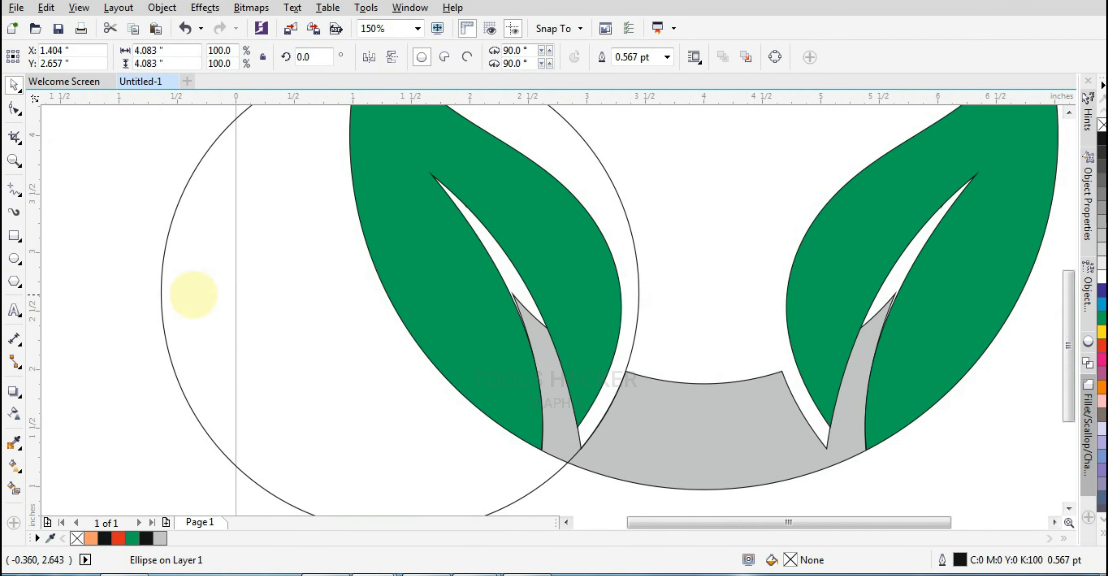
Step: Reduce the circle to a half pie from about 201.2 to 22.2 degrees and trim it out of the gray ring
{"action": "scroll", "coordinate": [194, 294], "scroll_direction": "down", "scroll_amount": 1}
{"action": "left_click", "coordinate": [15, 110]}
{"action": "left_click_drag", "start_coordinate": [296, 174], "coordinate": [188, 343]}
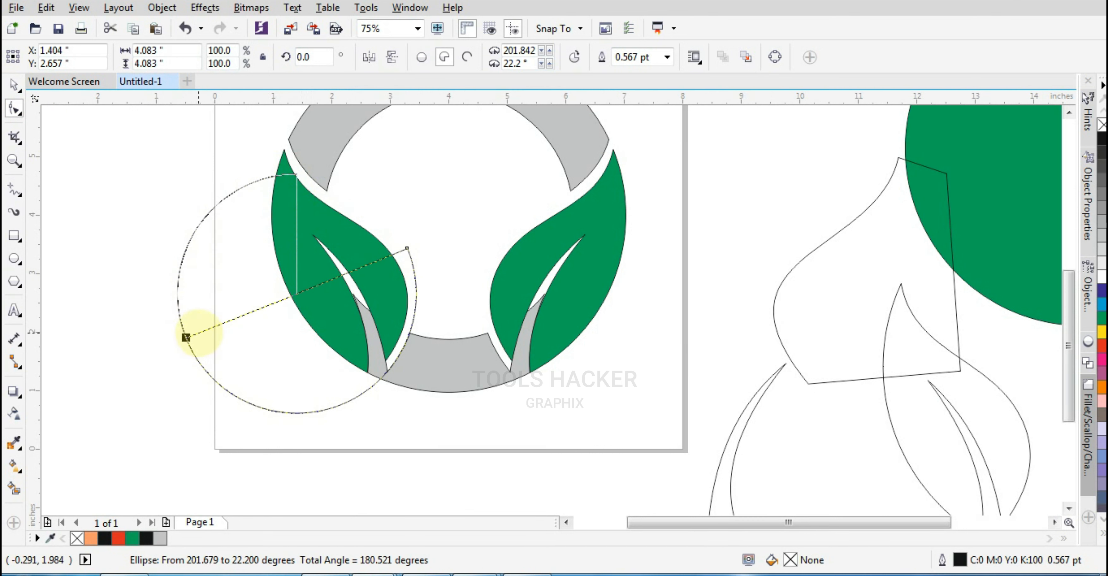
{"action": "left_click", "coordinate": [14, 85]}
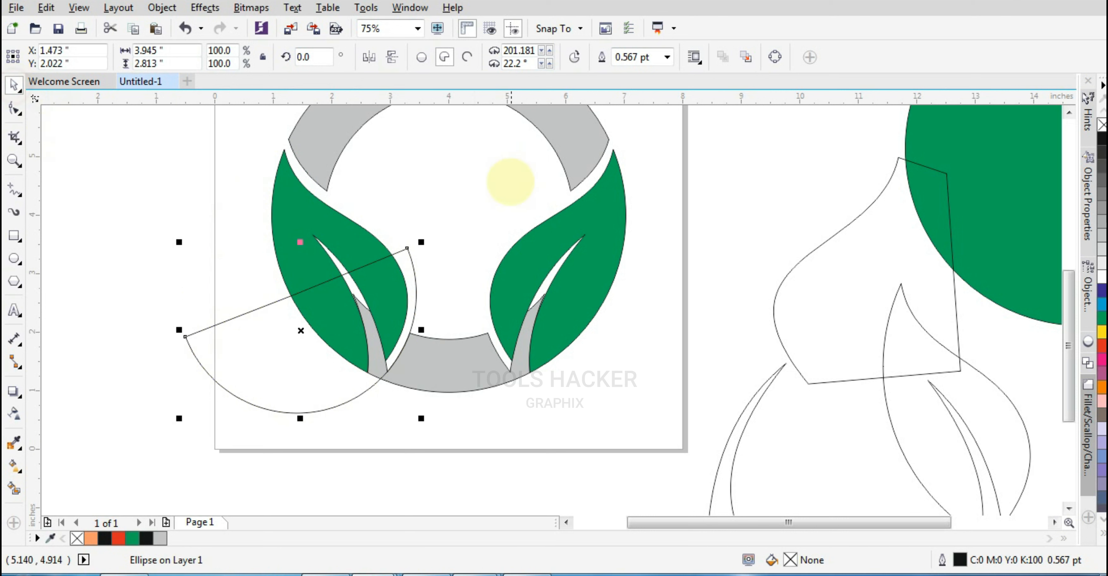
{"action": "left_click", "coordinate": [469, 365], "text": "shift"}
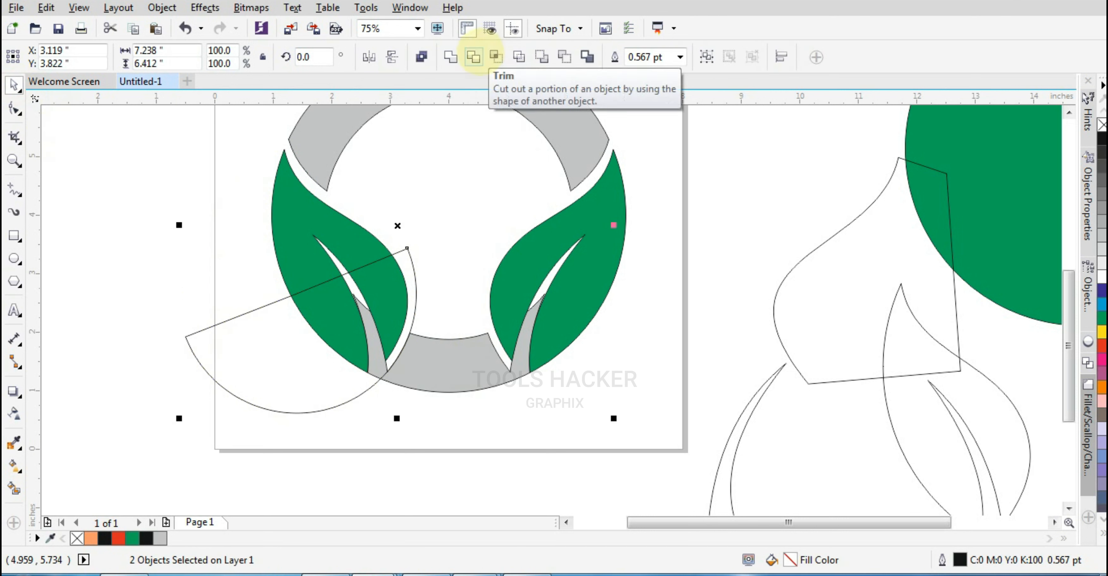
{"action": "left_click", "coordinate": [473, 56]}
Step: Mirror the half-circle cutter horizontally and align it over the right leaf with the right end of the bottom gray piece
{"action": "left_click", "coordinate": [297, 354]}
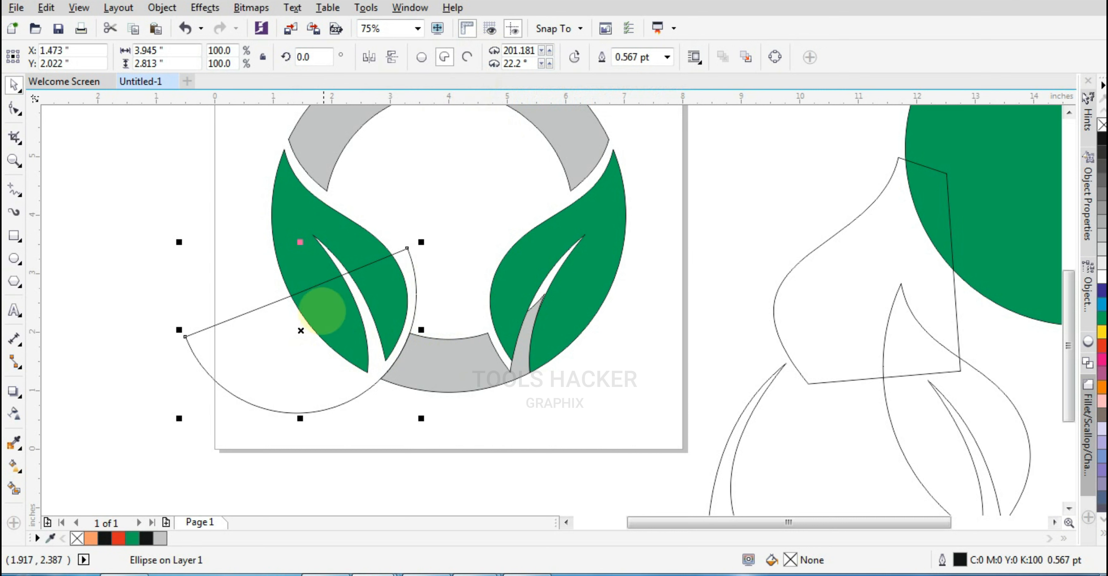
{"action": "left_click", "coordinate": [369, 56]}
{"action": "left_click_drag", "start_coordinate": [292, 291], "coordinate": [583, 319]}
{"action": "scroll", "coordinate": [523, 390], "scroll_direction": "up", "scroll_amount": 2}
{"action": "scroll", "coordinate": [541, 348], "scroll_direction": "up", "scroll_amount": 1}
{"action": "left_click_drag", "start_coordinate": [577, 427], "coordinate": [586, 427]}
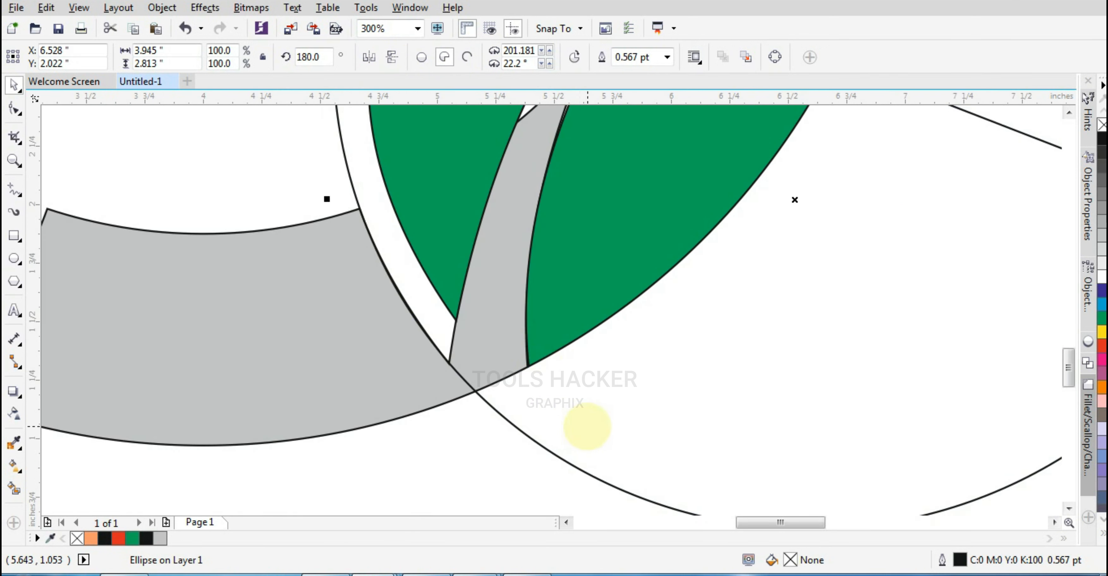
Step: Trim the mirrored half circle out of the gray ring and delete the cutter shape
{"action": "scroll", "coordinate": [530, 434], "scroll_direction": "down", "scroll_amount": 2}
{"action": "left_click", "coordinate": [472, 413], "text": "shift"}
{"action": "left_click", "coordinate": [474, 57]}
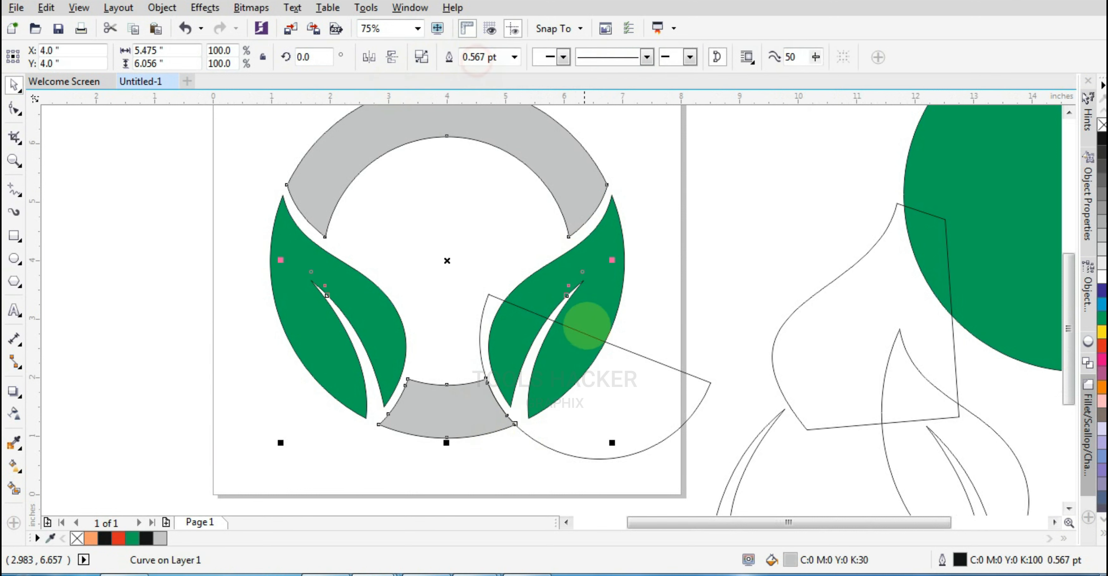
{"action": "left_click", "coordinate": [589, 332]}
{"action": "scroll", "coordinate": [527, 308], "scroll_direction": "up", "scroll_amount": 1}
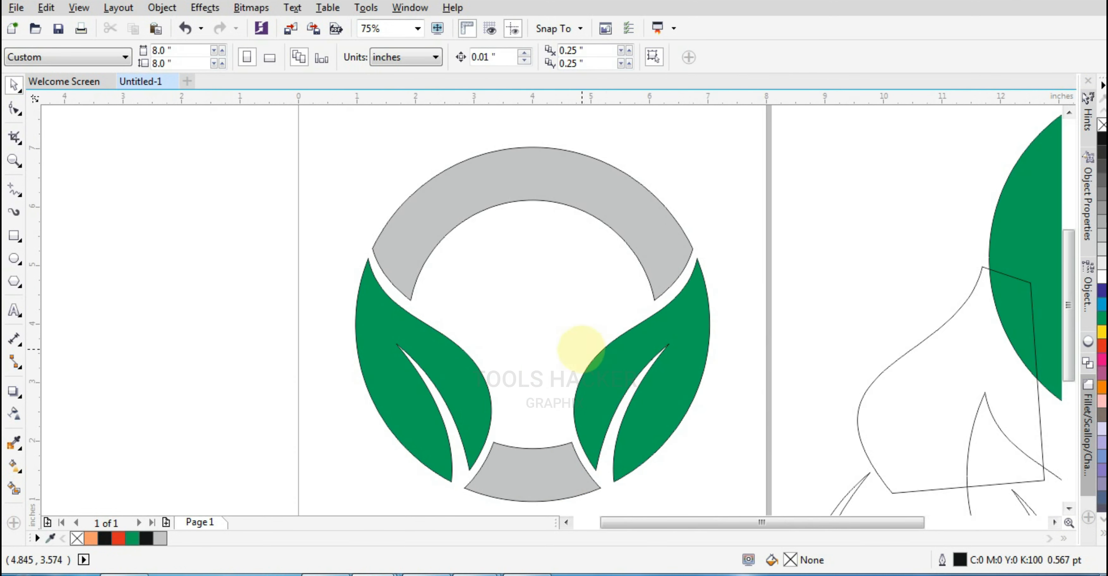
Step: Delete the leftover green circle and all the cutting outlines beside the page
{"action": "scroll", "coordinate": [607, 350], "scroll_direction": "down", "scroll_amount": 1}
{"action": "left_click_drag", "start_coordinate": [687, 191], "coordinate": [1003, 486]}
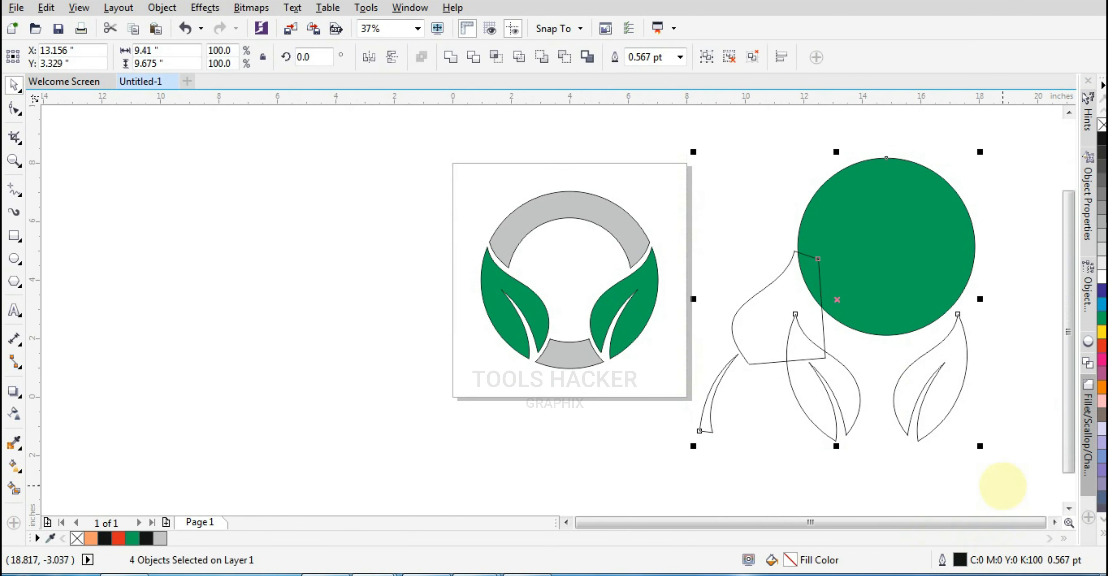
{"action": "key", "text": "Delete"}
{"action": "scroll", "coordinate": [568, 261], "scroll_direction": "up", "scroll_amount": 1}
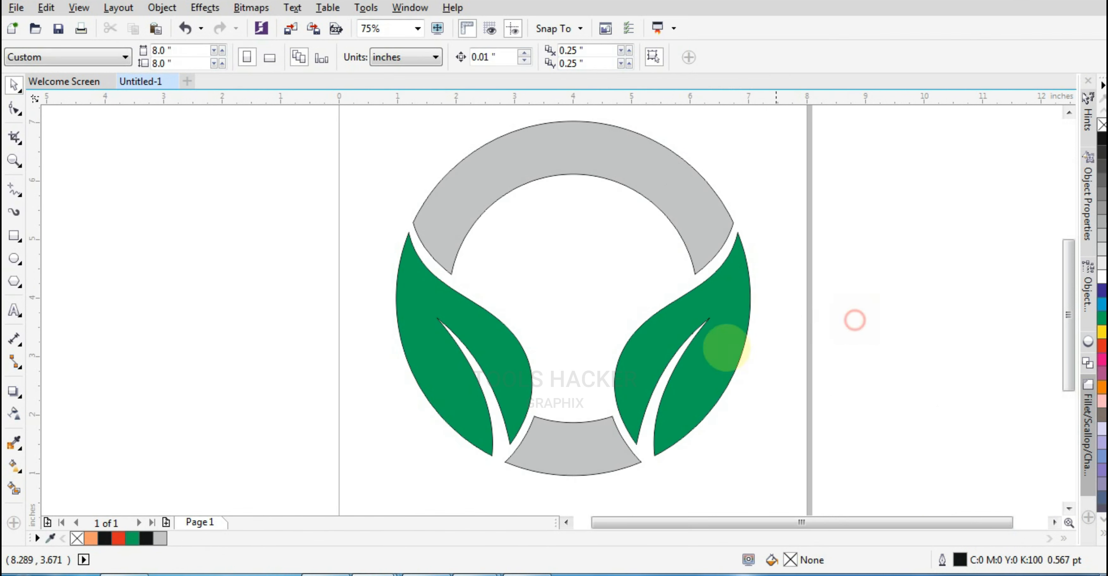
{"action": "left_click", "coordinate": [599, 436]}
{"action": "left_click", "coordinate": [766, 368]}
{"action": "left_click", "coordinate": [721, 243]}
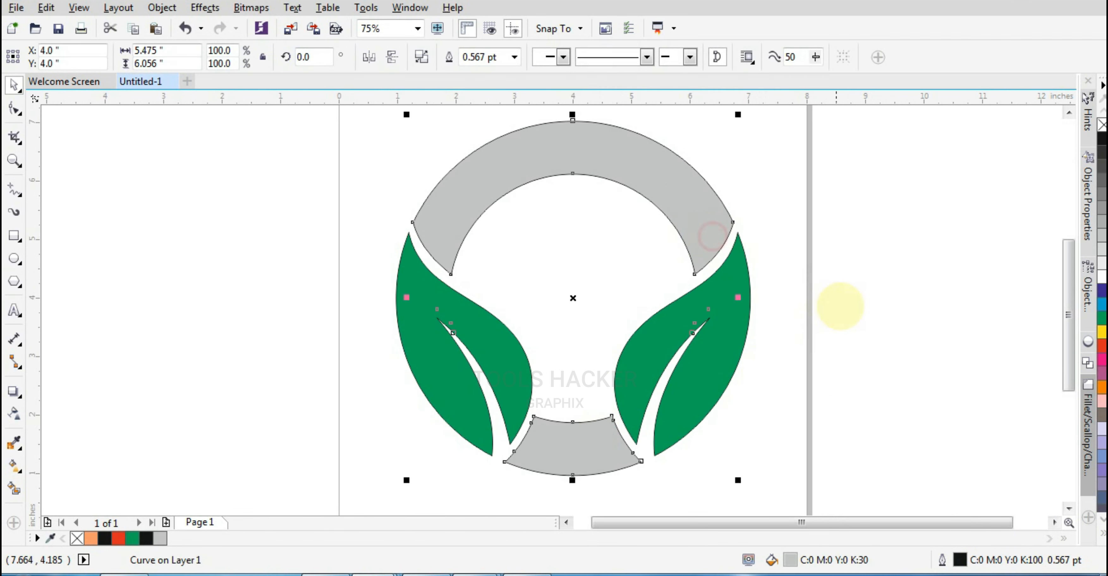
{"action": "left_click", "coordinate": [841, 310]}
{"action": "scroll", "coordinate": [643, 315], "scroll_direction": "down", "scroll_amount": 1}
{"action": "scroll", "coordinate": [643, 316], "scroll_direction": "up", "scroll_amount": 1}
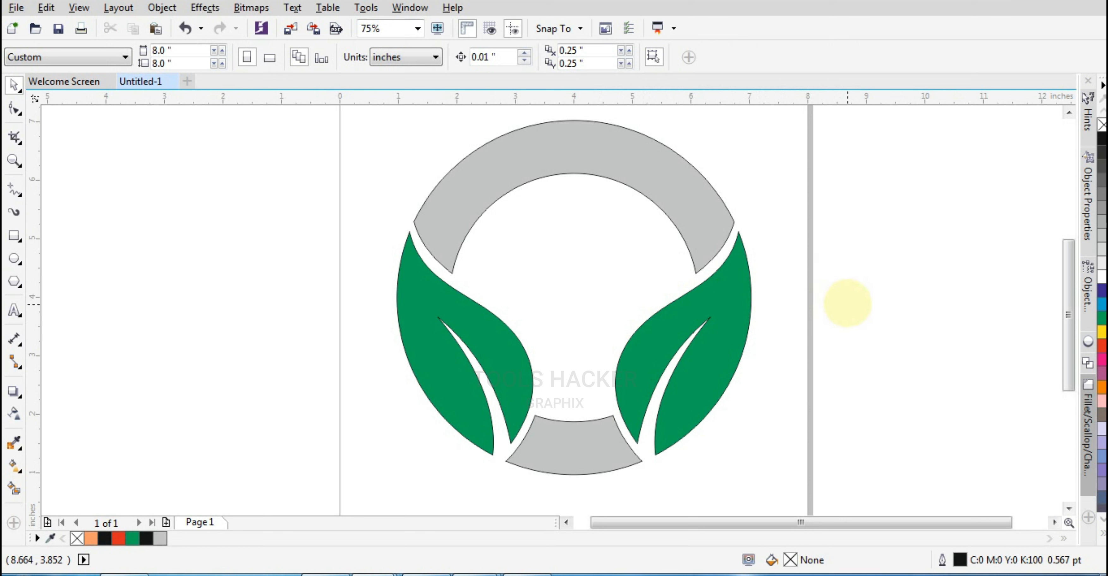
{"action": "left_click", "coordinate": [14, 281]}
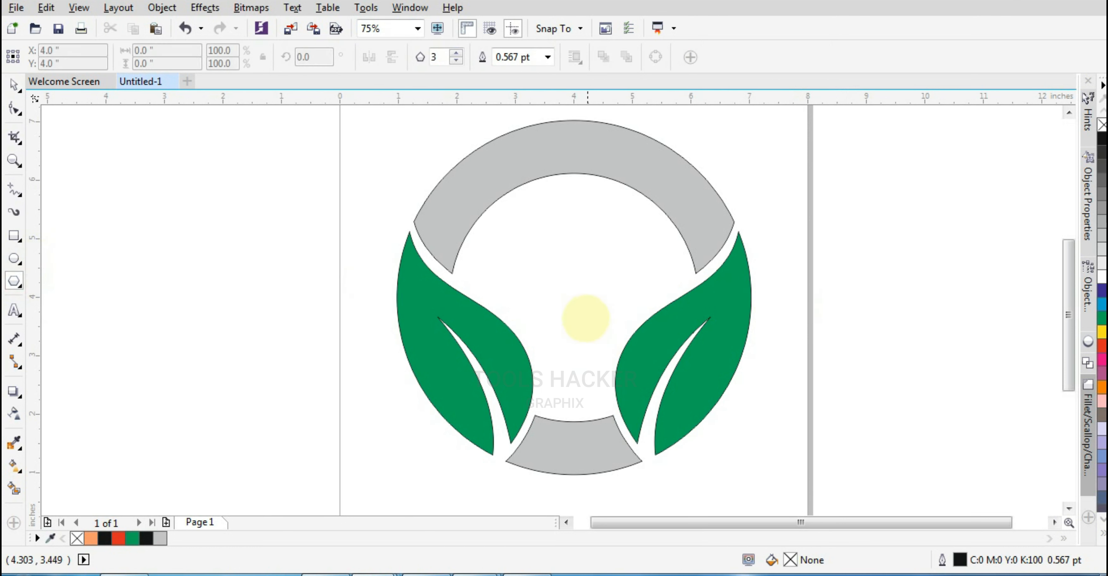
{"action": "left_click_drag", "start_coordinate": [549, 266], "coordinate": [628, 338]}
{"action": "key", "text": "Delete"}
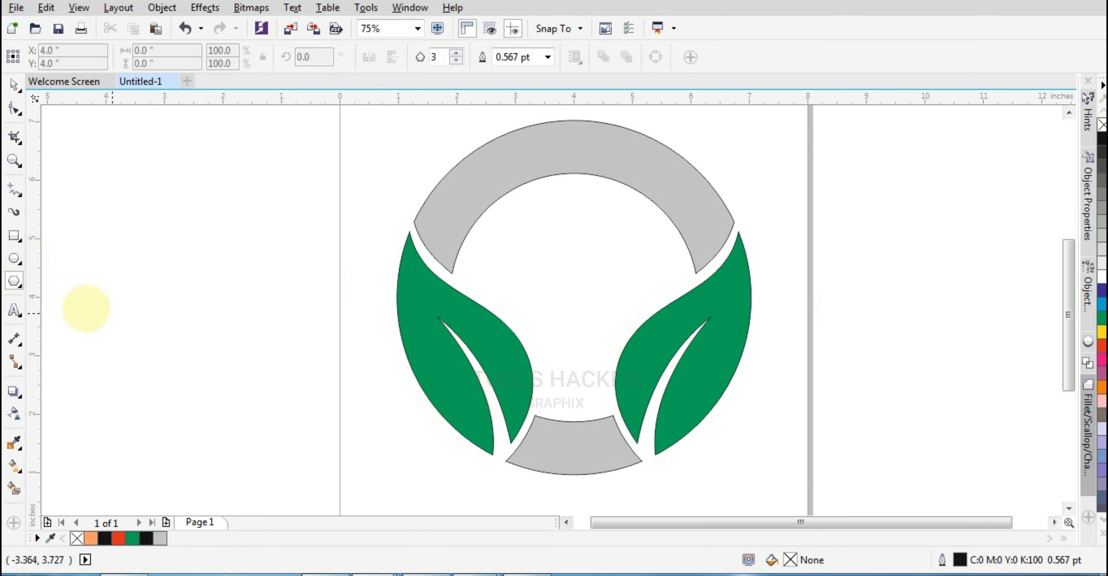
{"action": "left_click", "coordinate": [14, 262]}
{"action": "scroll", "coordinate": [426, 325], "scroll_direction": "down", "scroll_amount": 1}
{"action": "left_click", "coordinate": [14, 84]}
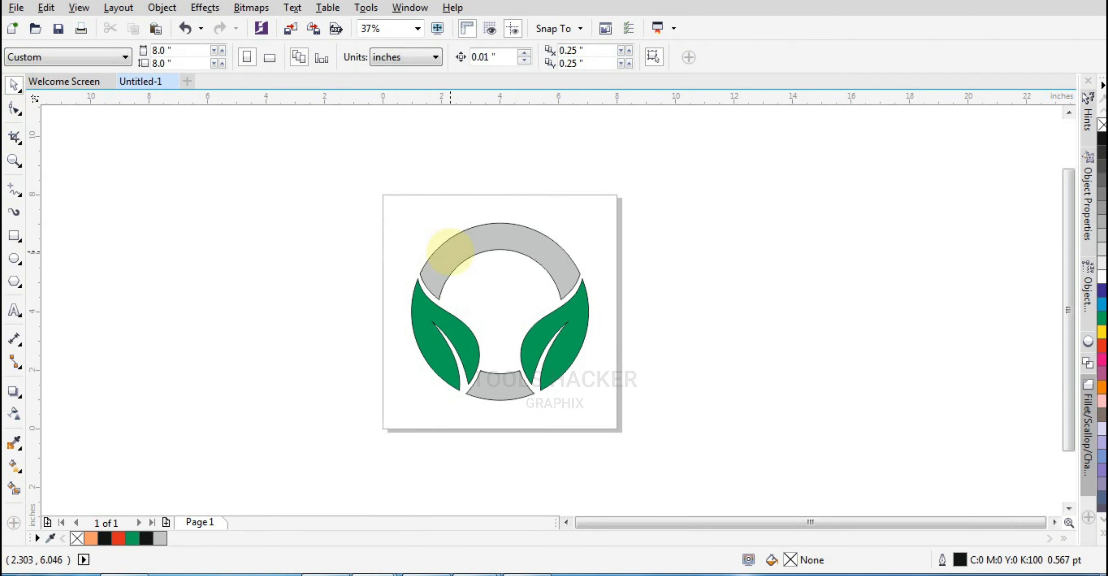
Step: Select all the ring and leaf shapes and remove their outlines
{"action": "scroll", "coordinate": [445, 248], "scroll_direction": "up", "scroll_amount": 1}
{"action": "left_click", "coordinate": [564, 327]}
{"action": "left_click", "coordinate": [649, 287]}
{"action": "scroll", "coordinate": [648, 287], "scroll_direction": "down", "scroll_amount": 1}
{"action": "left_click_drag", "start_coordinate": [685, 186], "coordinate": [394, 412]}
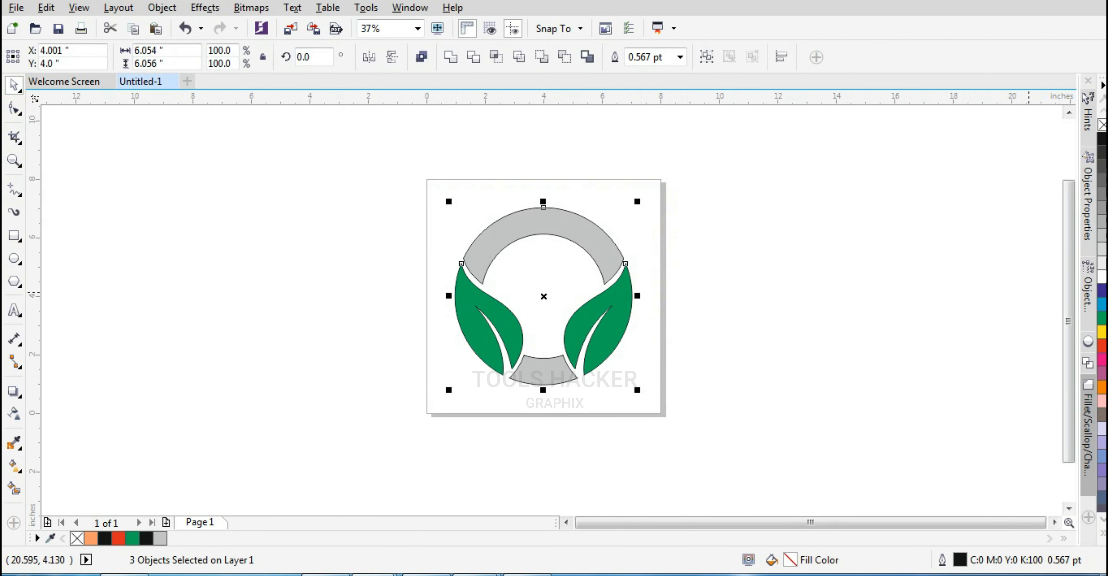
{"action": "left_click", "coordinate": [835, 300]}
{"action": "scroll", "coordinate": [554, 309], "scroll_direction": "up", "scroll_amount": 1}
{"action": "left_click", "coordinate": [787, 324]}
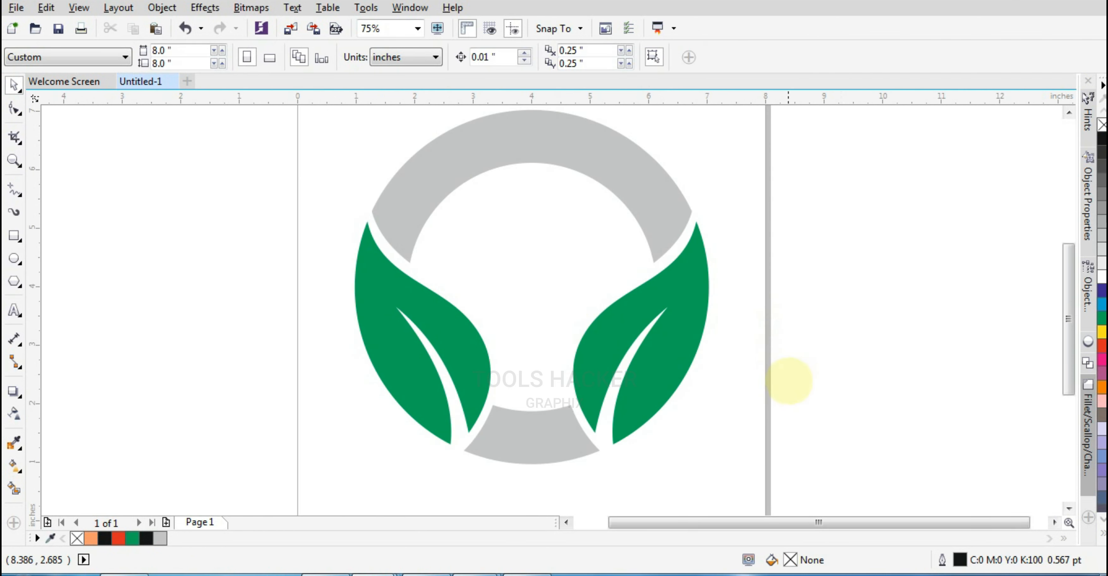
{"action": "left_click", "coordinate": [551, 434]}
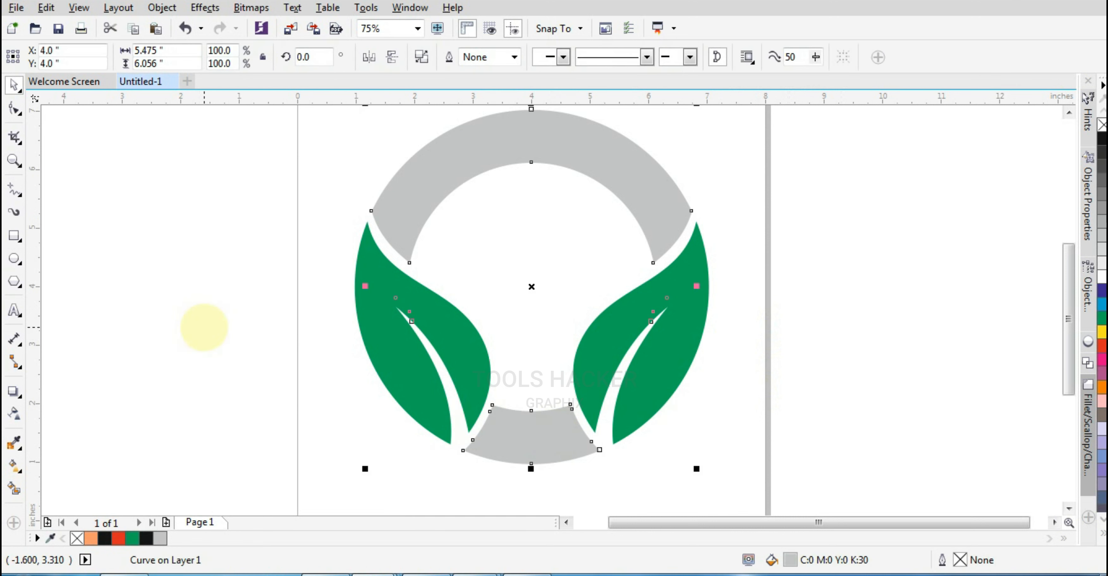
{"action": "left_click", "coordinate": [204, 328]}
{"action": "left_click", "coordinate": [14, 258]}
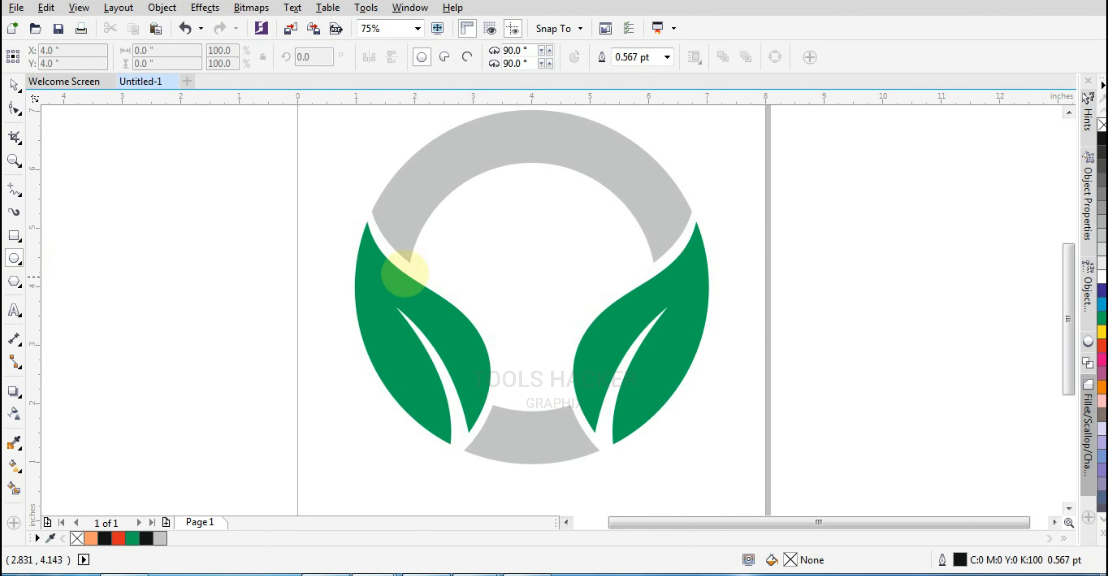
{"action": "left_click", "coordinate": [15, 85]}
{"action": "left_click_drag", "start_coordinate": [535, 330], "coordinate": [528, 280]}
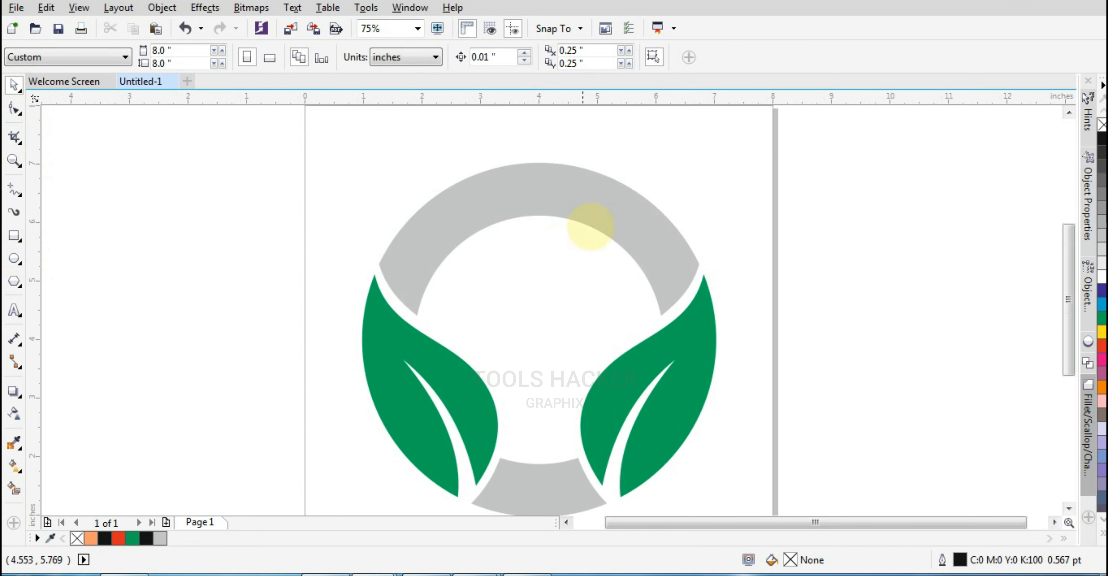
{"action": "scroll", "coordinate": [721, 274], "scroll_direction": "down", "scroll_amount": 2}
{"action": "left_click_drag", "start_coordinate": [755, 168], "coordinate": [491, 424]}
{"action": "left_click", "coordinate": [452, 433]}
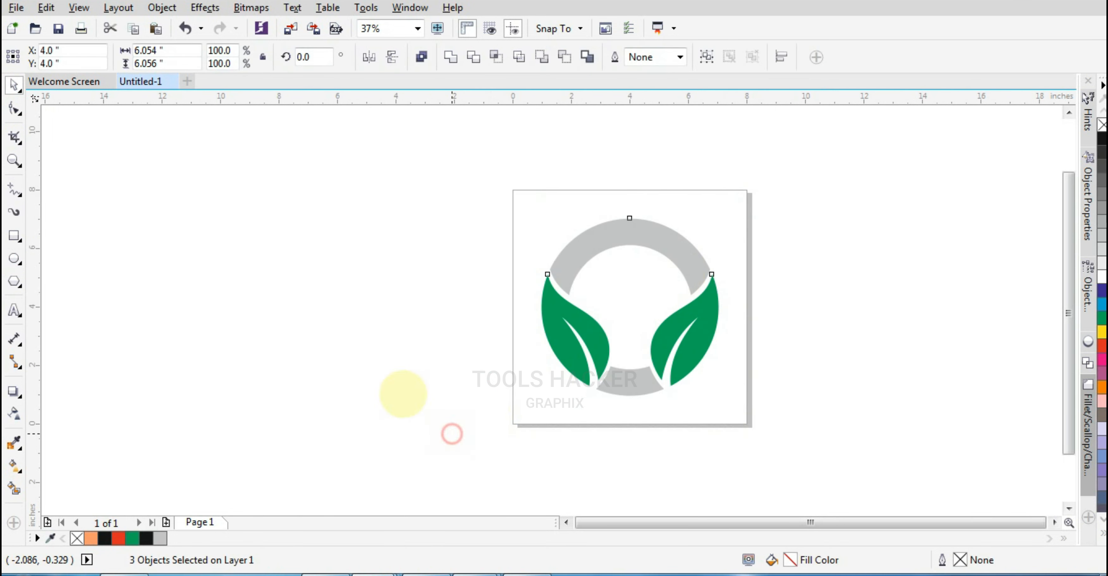
{"action": "left_click", "coordinate": [144, 538]}
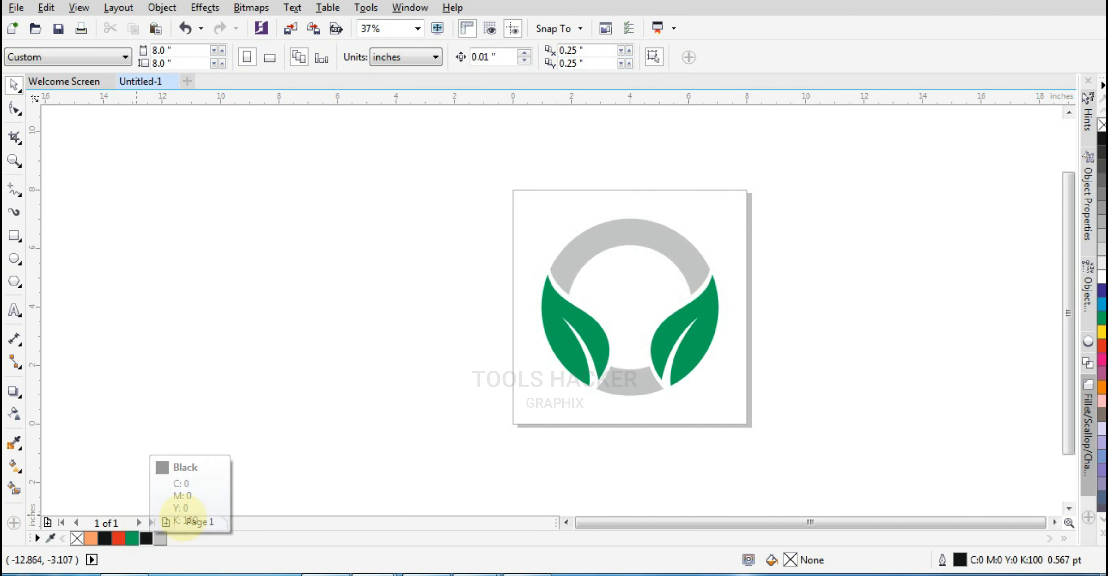
{"action": "key", "text": "Escape"}
{"action": "left_click", "coordinate": [14, 310]}
Step: Add a page-sized rectangle behind the logo filled with black, and recolour the gray ring pieces white
{"action": "double_click", "coordinate": [14, 236]}
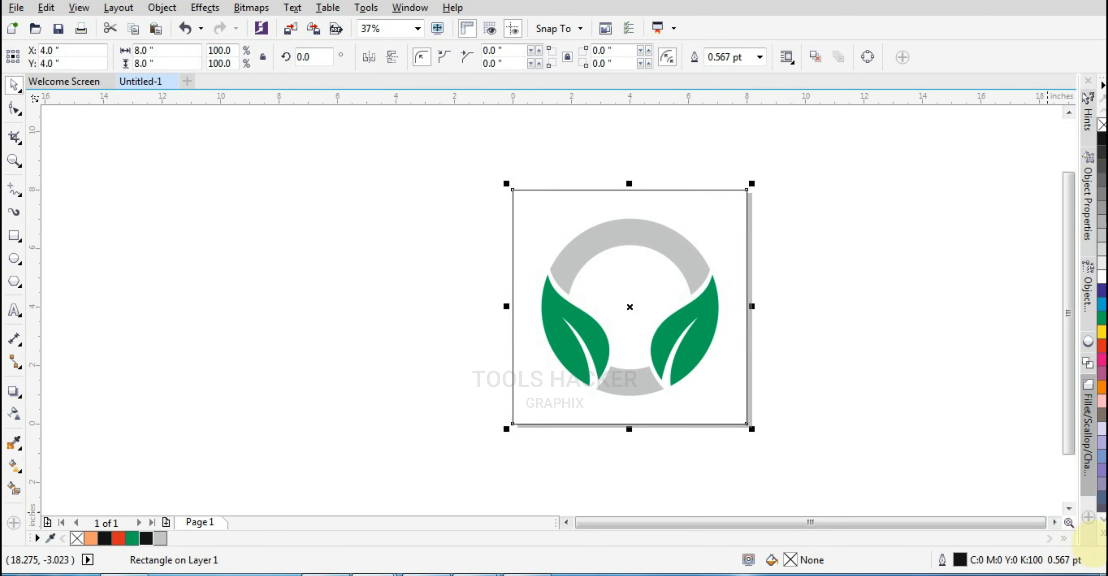
{"action": "scroll", "coordinate": [1102, 534], "scroll_direction": "up", "scroll_amount": 1}
{"action": "left_click", "coordinate": [1104, 533]}
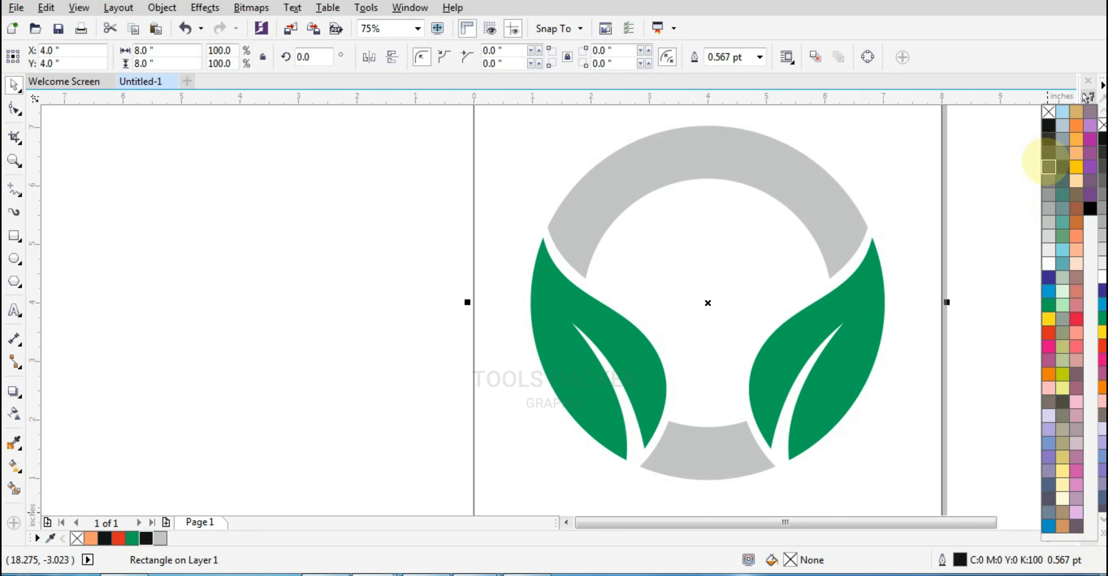
{"action": "left_click", "coordinate": [1049, 167]}
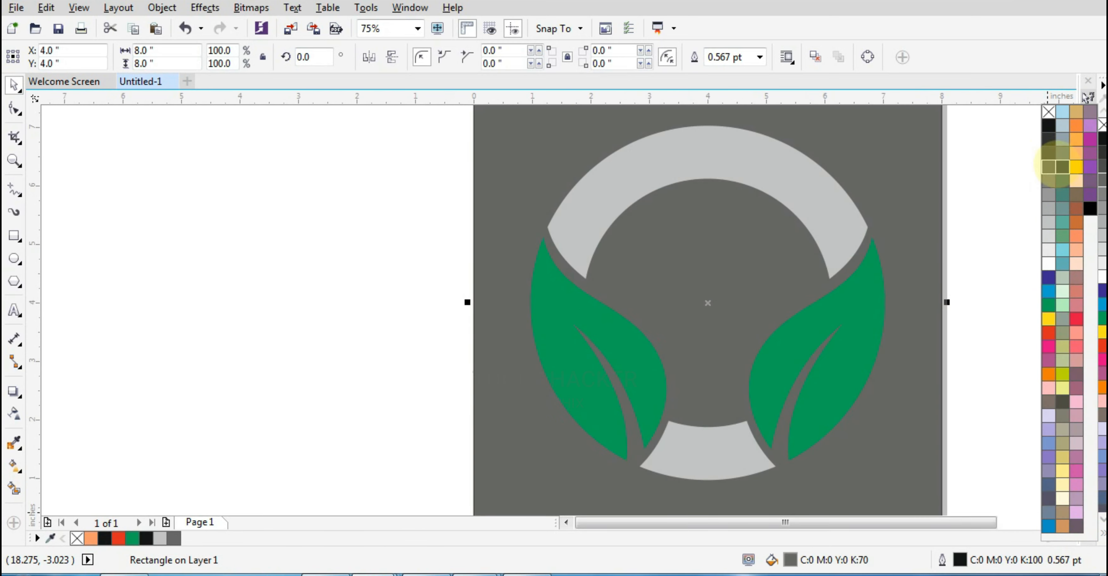
{"action": "left_click", "coordinate": [1049, 153]}
{"action": "left_click", "coordinate": [1049, 125]}
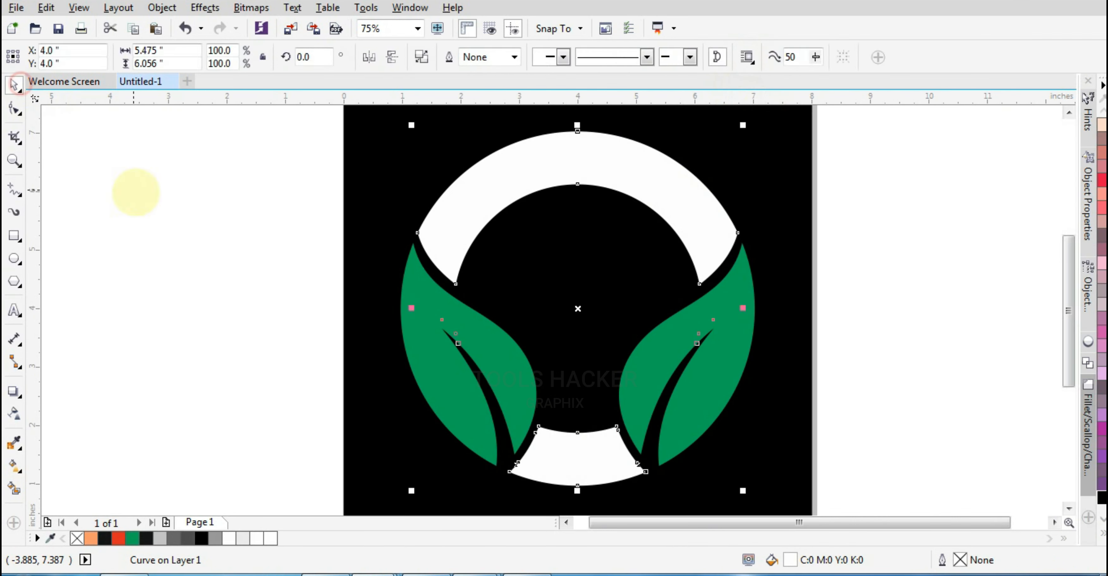
{"action": "left_click", "coordinate": [857, 316]}
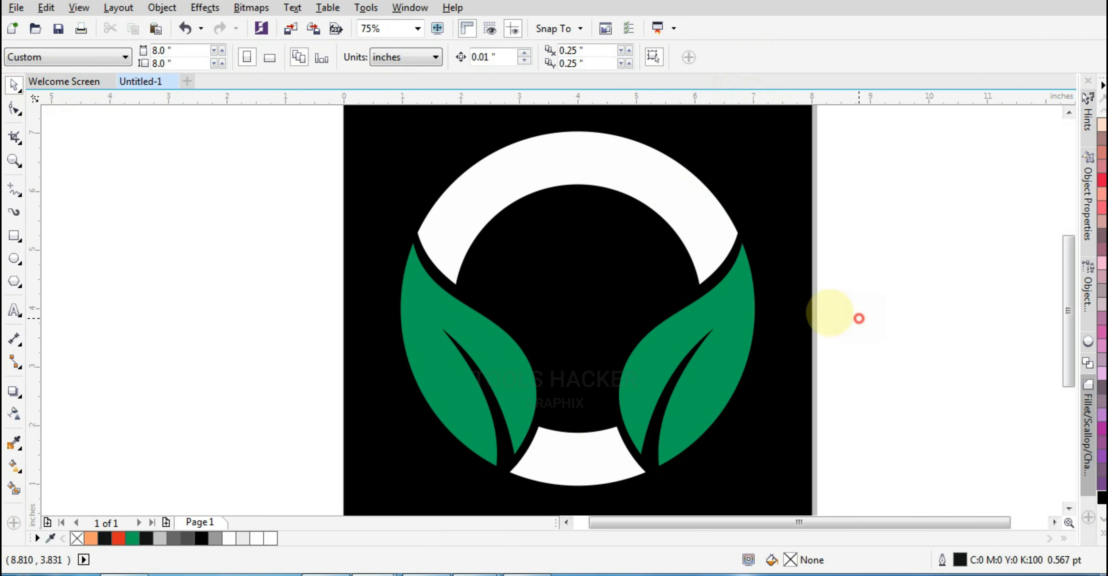
{"action": "scroll", "coordinate": [689, 239], "scroll_direction": "down", "scroll_amount": 2}
{"action": "scroll", "coordinate": [706, 240], "scroll_direction": "up", "scroll_amount": 2}
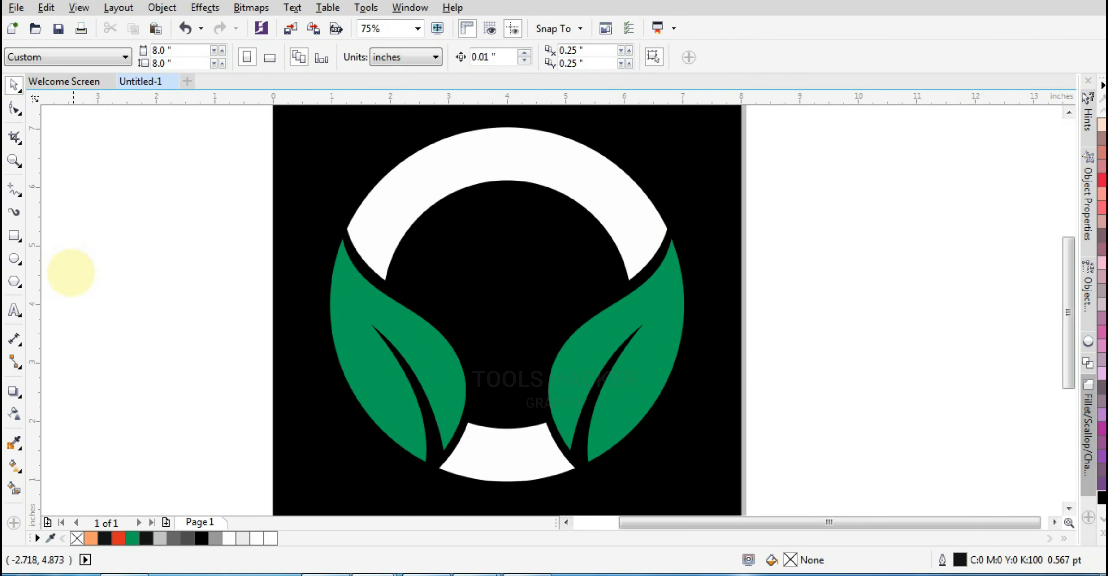
Step: Draw a circle about 2.56 inches across beside the logo and centre it on the page
{"action": "left_click", "coordinate": [14, 258]}
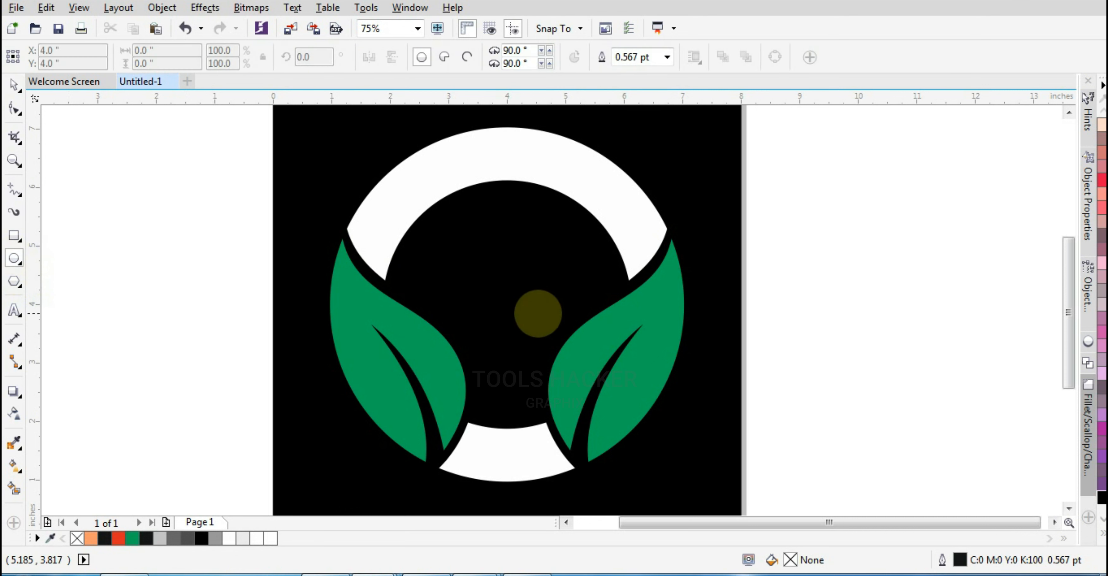
{"action": "left_click_drag", "start_coordinate": [203, 292], "coordinate": [277, 366]}
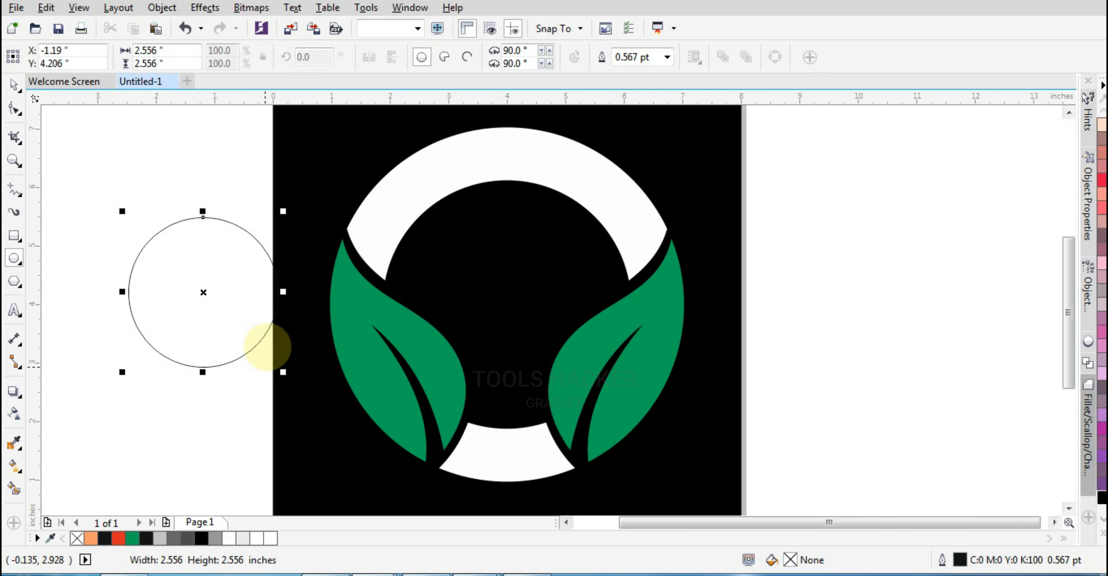
{"action": "left_click", "coordinate": [14, 84]}
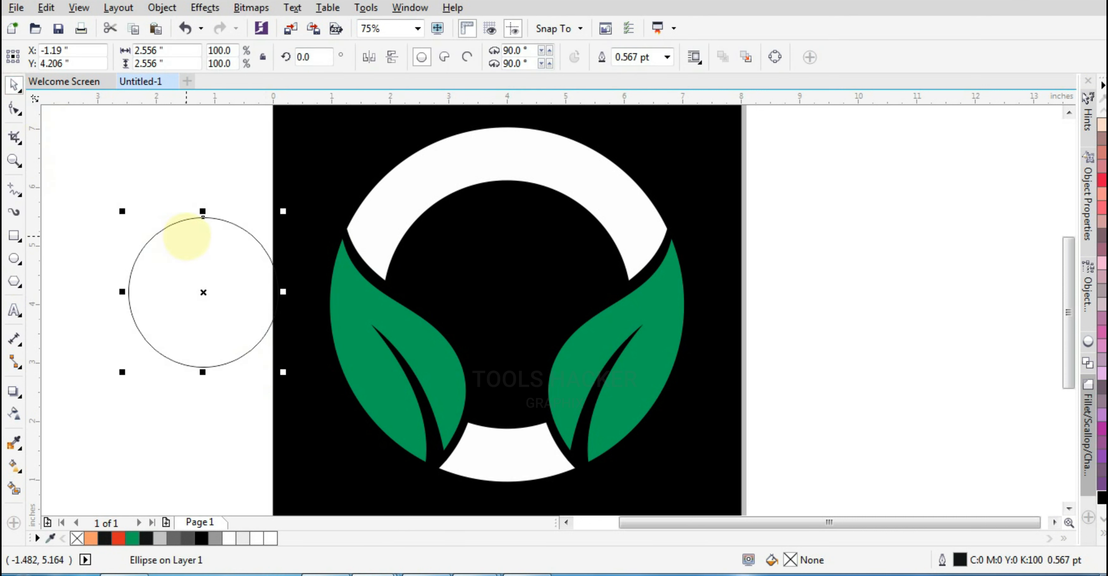
{"action": "key", "text": "p"}
Step: Fill the centred circle with purple (C:40 M:100 Y:0 K:0) and enlarge it from its centre to about 2.87 inches
{"action": "left_click", "coordinate": [1089, 518]}
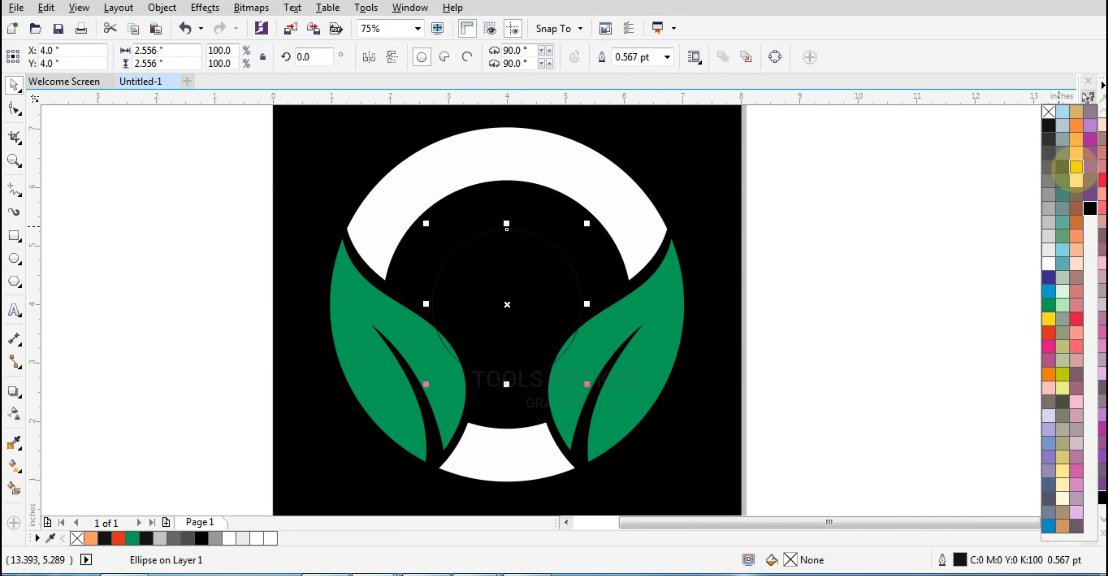
{"action": "left_click", "coordinate": [1089, 139]}
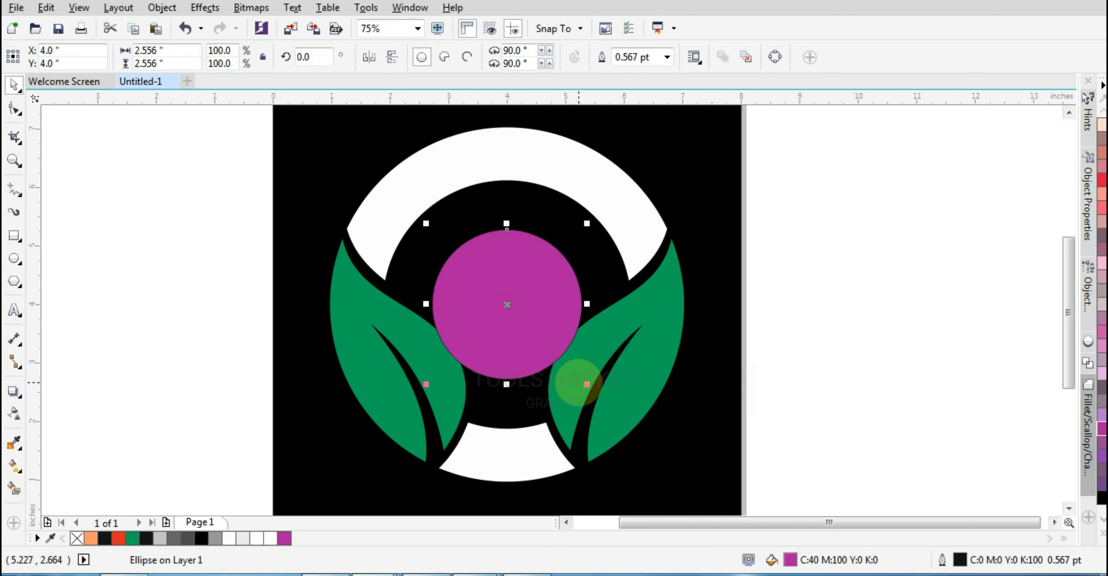
{"action": "left_click_drag", "start_coordinate": [586, 385], "coordinate": [596, 393]}
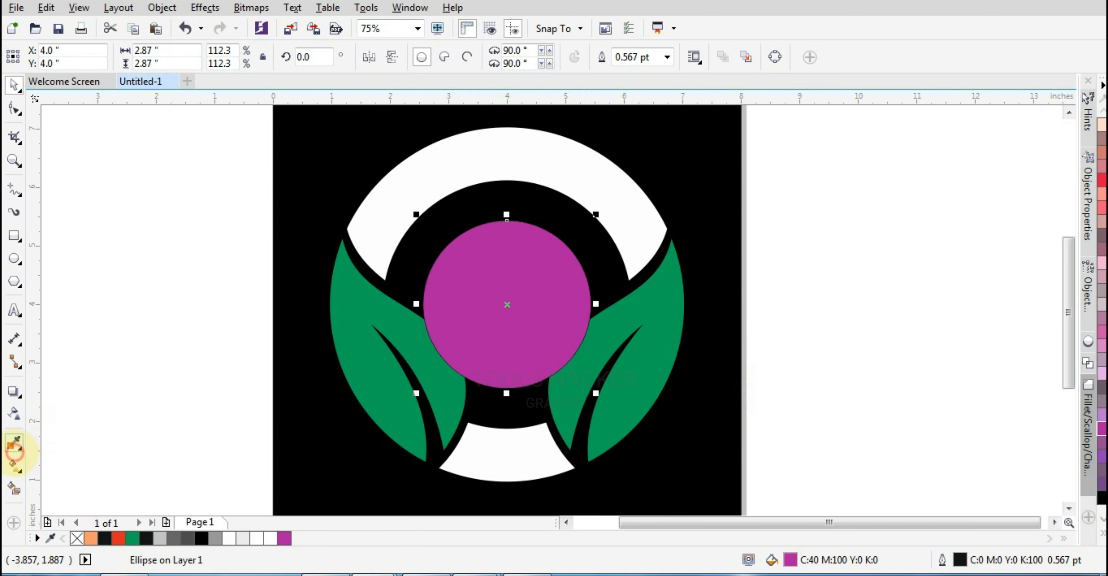
Step: Apply an elliptical fountain fill to the circle, from white at the centre to purple at the edge
{"action": "left_click", "coordinate": [14, 465]}
{"action": "left_click", "coordinate": [82, 465]}
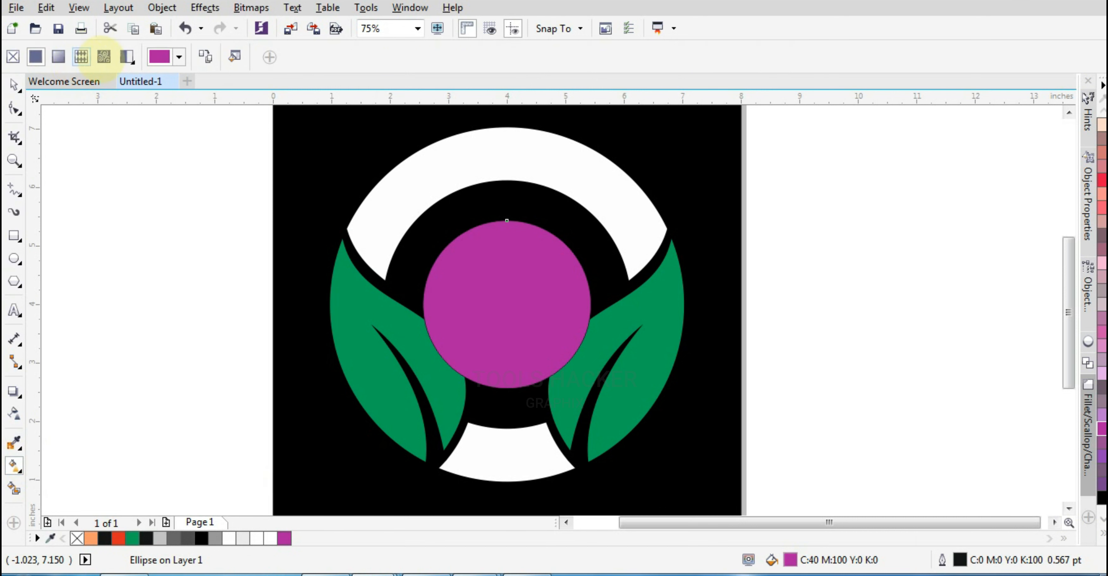
{"action": "left_click", "coordinate": [58, 57]}
{"action": "left_click", "coordinate": [227, 56]}
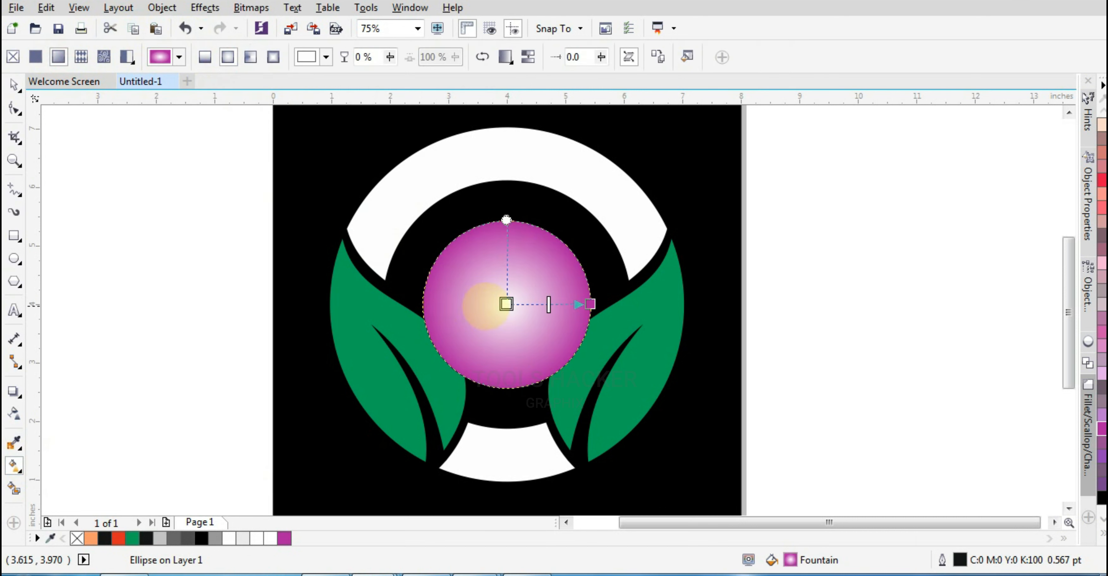
Step: Shift the gradient's white centre to the circle's upper left, its purple end to the lower right, and its midpoint closer to the highlight
{"action": "left_click_drag", "start_coordinate": [508, 304], "coordinate": [457, 268]}
{"action": "left_click_drag", "start_coordinate": [590, 304], "coordinate": [577, 349]}
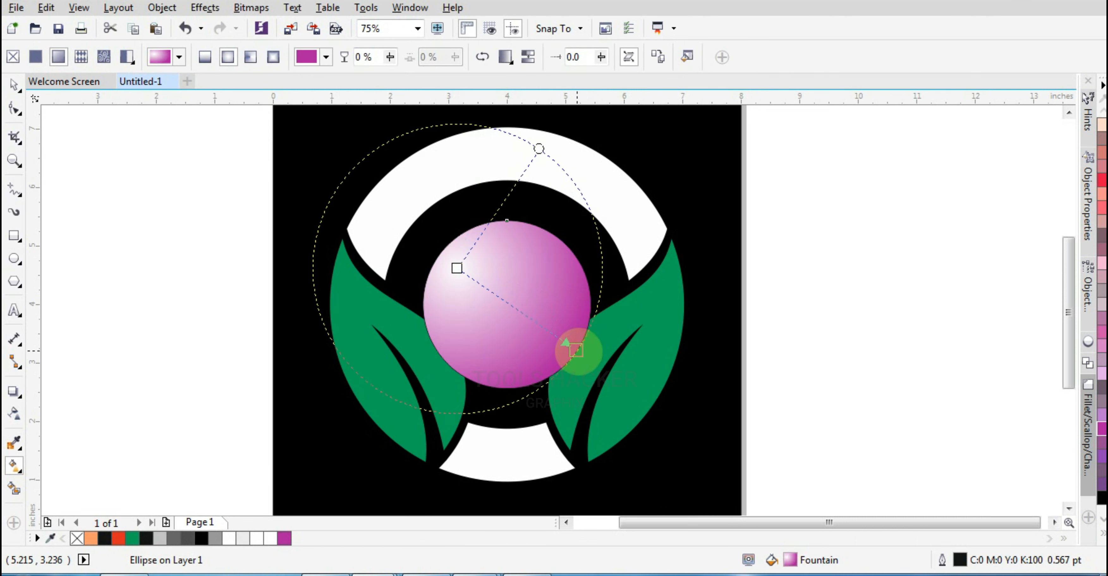
{"action": "left_click_drag", "start_coordinate": [457, 268], "coordinate": [463, 276]}
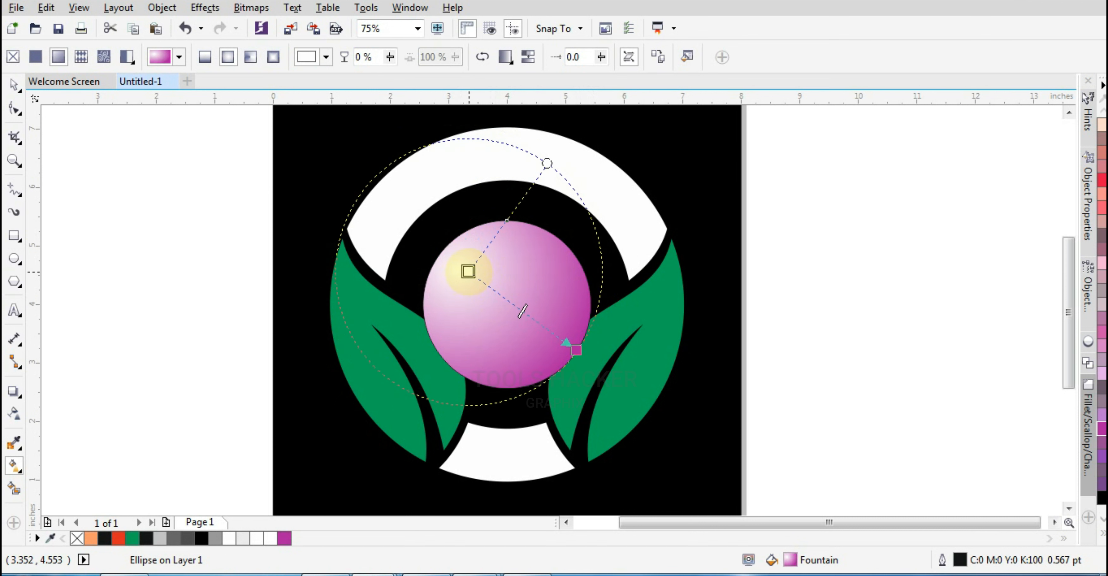
{"action": "left_click", "coordinate": [471, 276]}
{"action": "left_click_drag", "start_coordinate": [526, 314], "coordinate": [509, 301]}
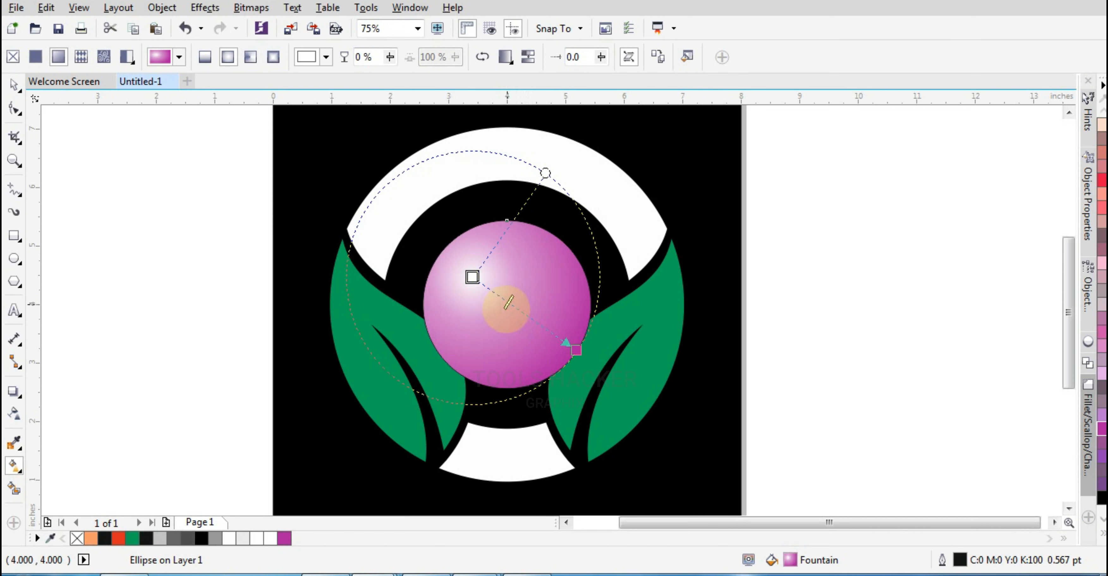
{"action": "left_click", "coordinate": [14, 85]}
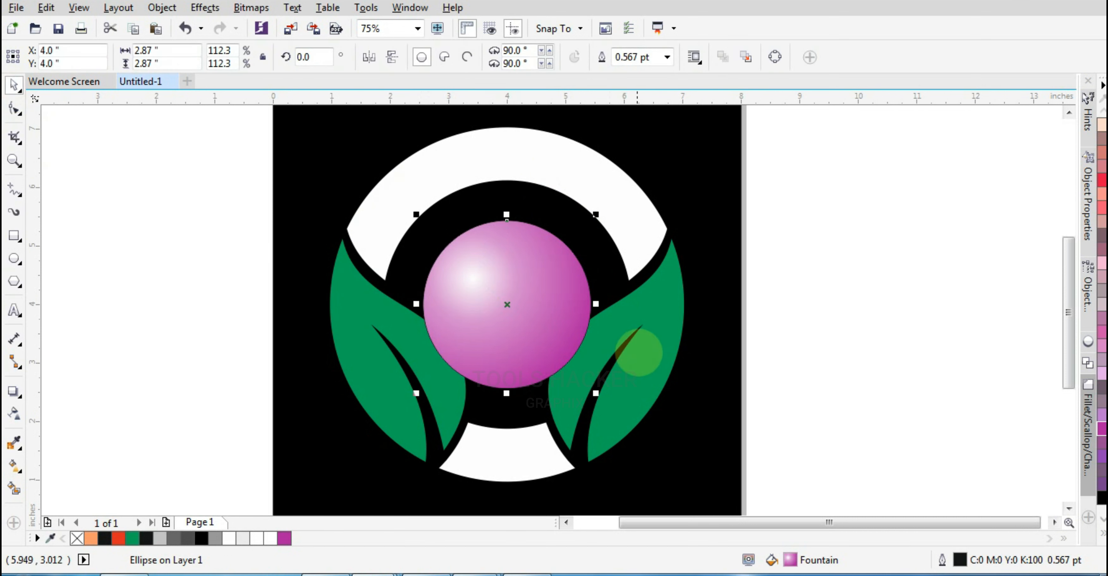
Step: Bring both green leaves in front of the purple sphere
{"action": "left_click", "coordinate": [639, 351]}
{"action": "left_click", "coordinate": [348, 354], "text": "shift"}
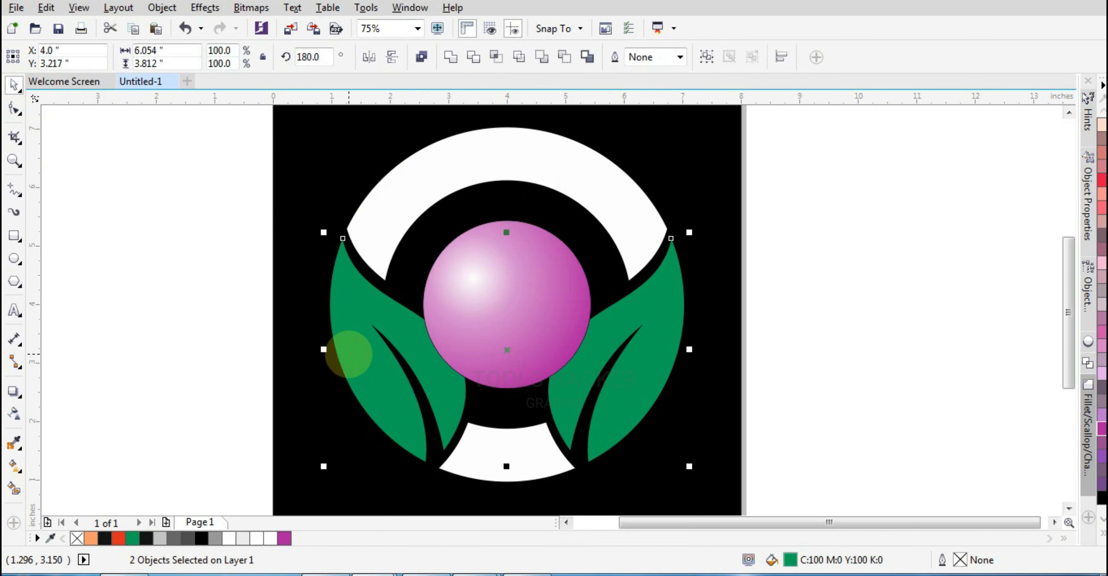
{"action": "left_click", "coordinate": [819, 260]}
{"action": "scroll", "coordinate": [664, 275], "scroll_direction": "down", "scroll_amount": 2}
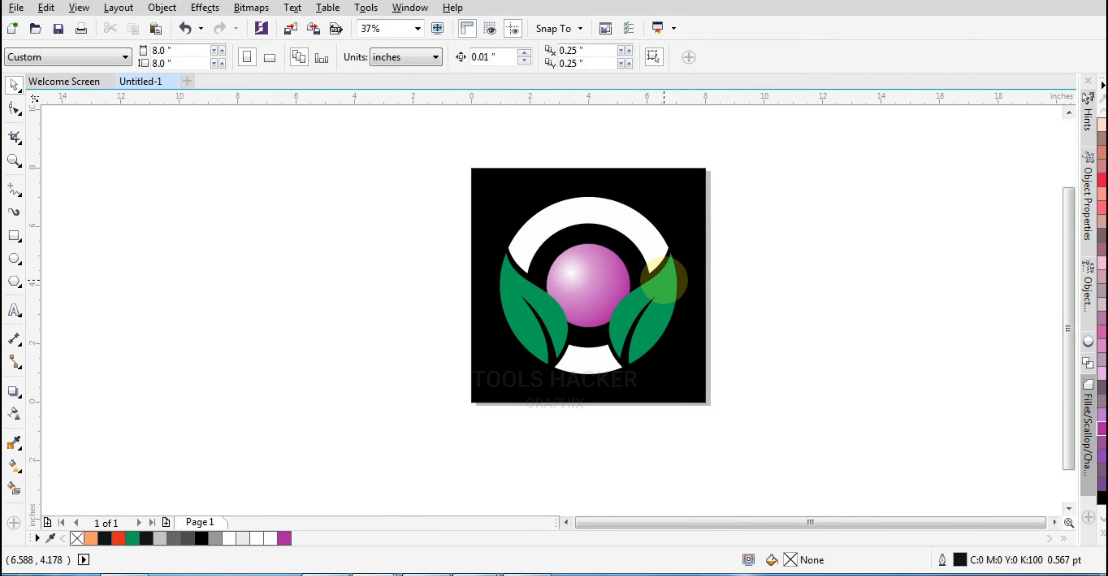
{"action": "scroll", "coordinate": [663, 227], "scroll_direction": "up", "scroll_amount": 2}
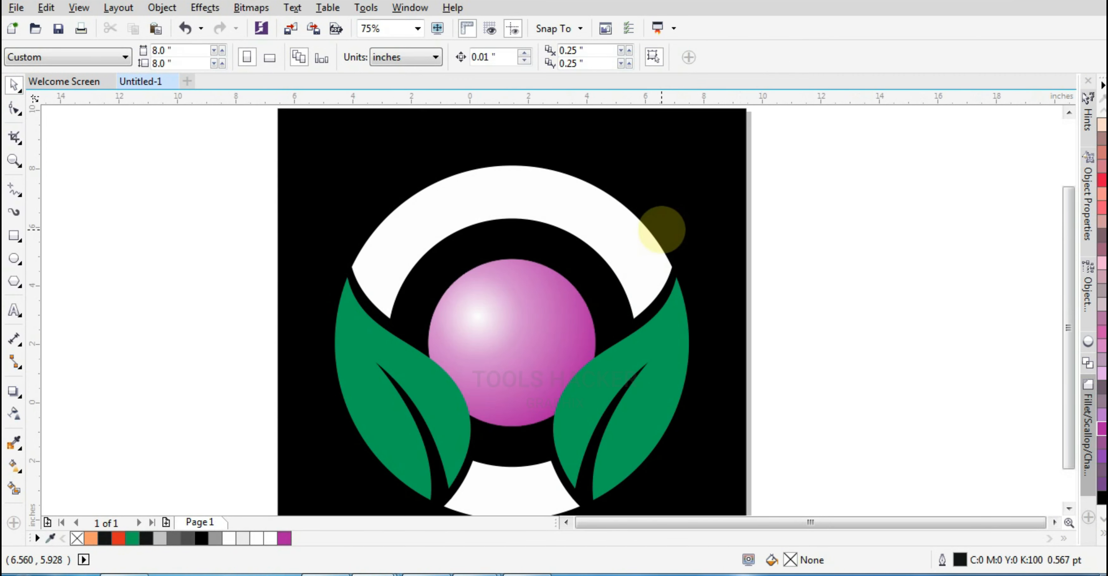
{"action": "scroll", "coordinate": [662, 229], "scroll_direction": "down", "scroll_amount": 2}
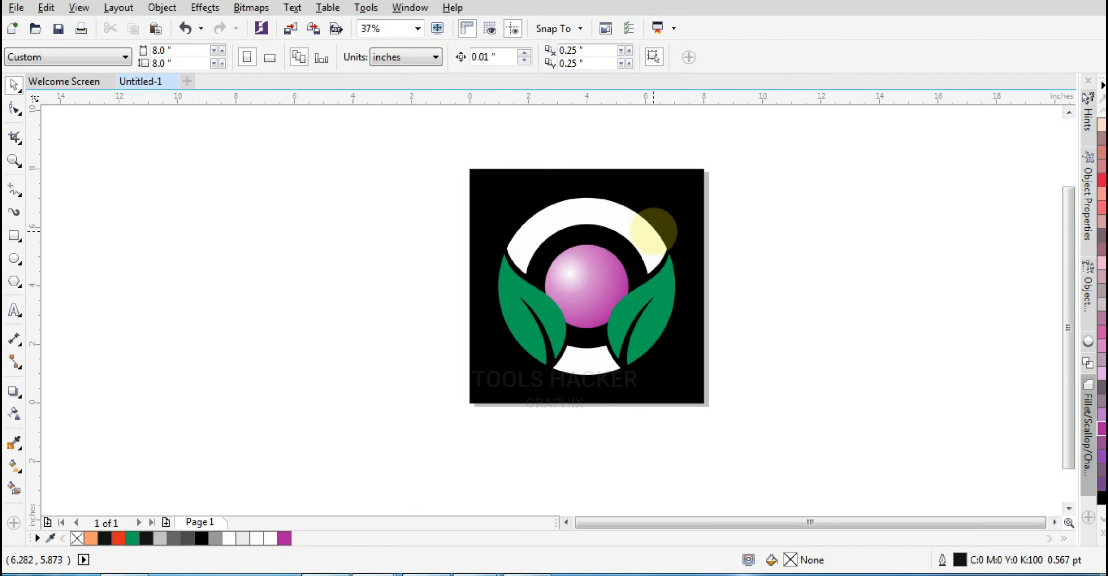
{"action": "left_click", "coordinate": [654, 232]}
{"action": "scroll", "coordinate": [648, 241], "scroll_direction": "up", "scroll_amount": 1}
{"action": "left_click", "coordinate": [785, 261]}
{"action": "scroll", "coordinate": [583, 257], "scroll_direction": "down", "scroll_amount": 1}
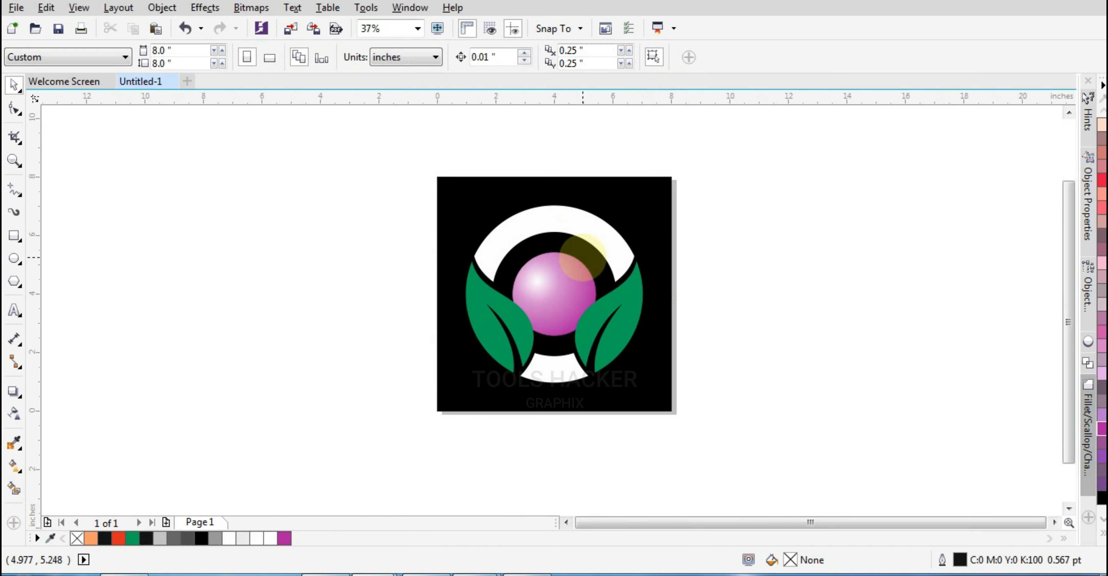
{"action": "left_click_drag", "start_coordinate": [406, 154], "coordinate": [693, 432]}
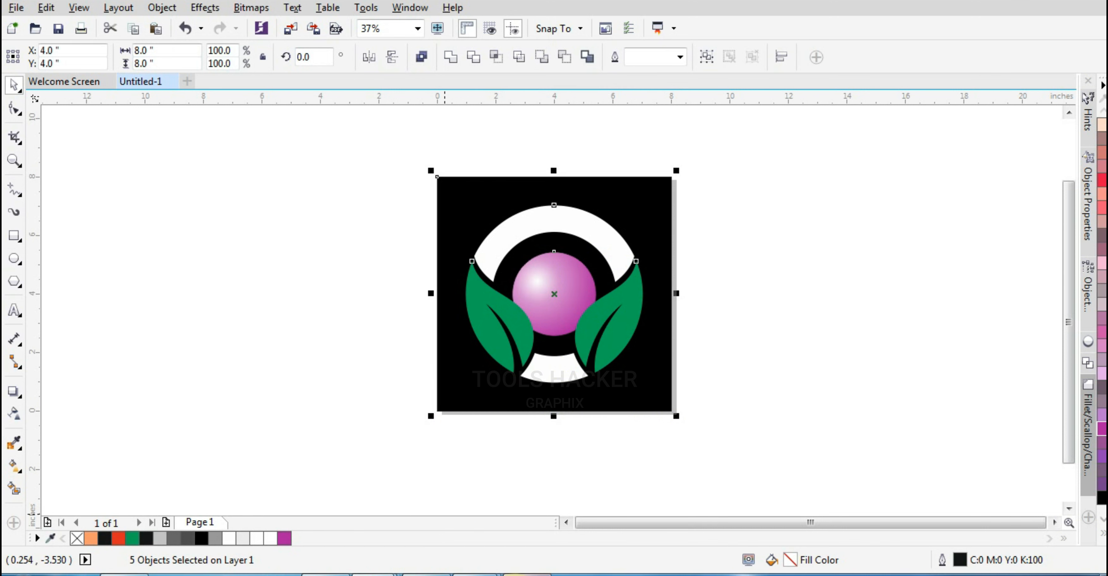
{"action": "left_click", "coordinate": [727, 287]}
Step: Replace the white centre colour of the sphere's fountain fill with the same purple as its outer end
{"action": "scroll", "coordinate": [611, 292], "scroll_direction": "up", "scroll_amount": 2}
{"action": "left_click", "coordinate": [501, 293]}
{"action": "scroll", "coordinate": [497, 304], "scroll_direction": "down", "scroll_amount": 1}
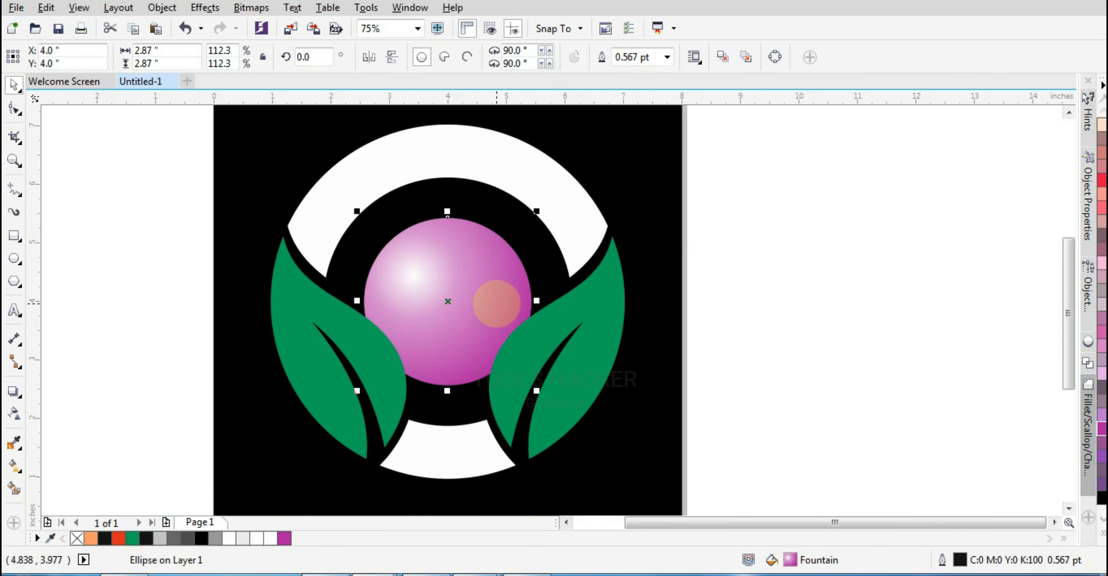
{"action": "scroll", "coordinate": [405, 239], "scroll_direction": "up", "scroll_amount": 1}
{"action": "scroll", "coordinate": [106, 371], "scroll_direction": "down", "scroll_amount": 1}
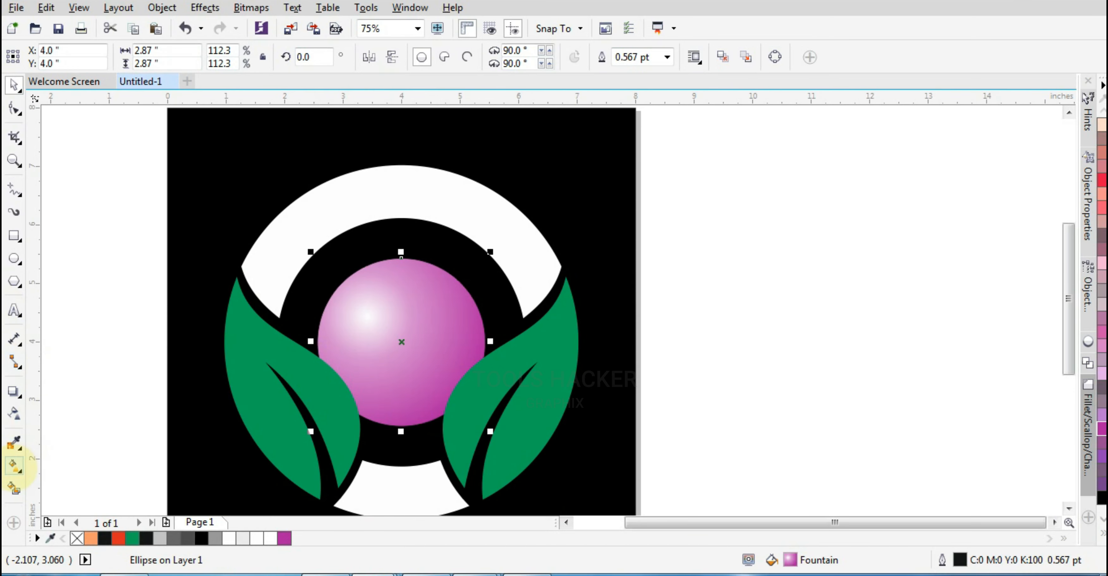
{"action": "left_click", "coordinate": [14, 466]}
{"action": "scroll", "coordinate": [547, 462], "scroll_direction": "up", "scroll_amount": 2}
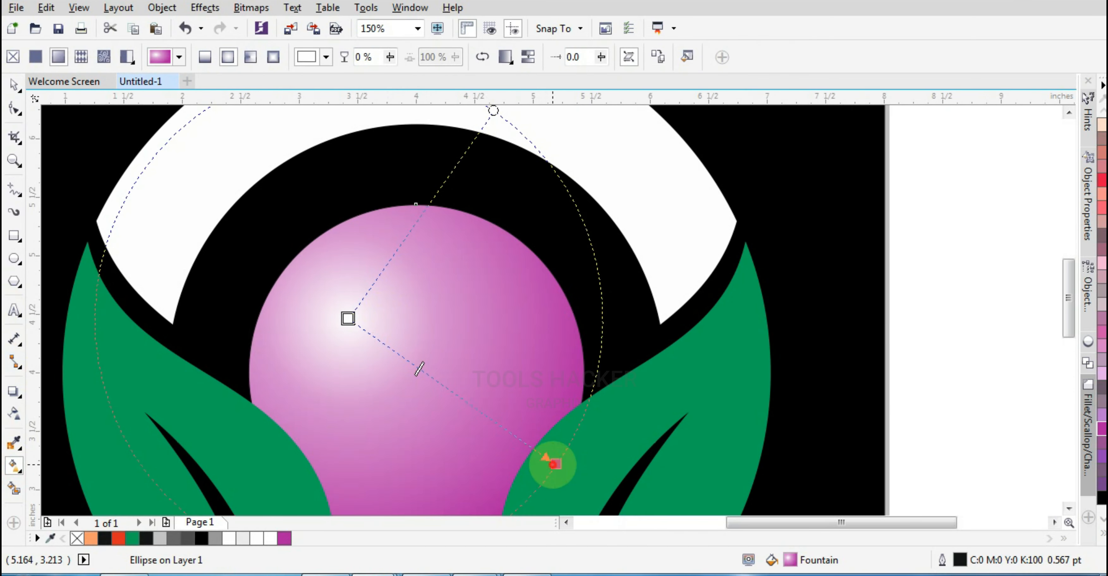
{"action": "left_click", "coordinate": [553, 464]}
{"action": "left_click", "coordinate": [284, 538]}
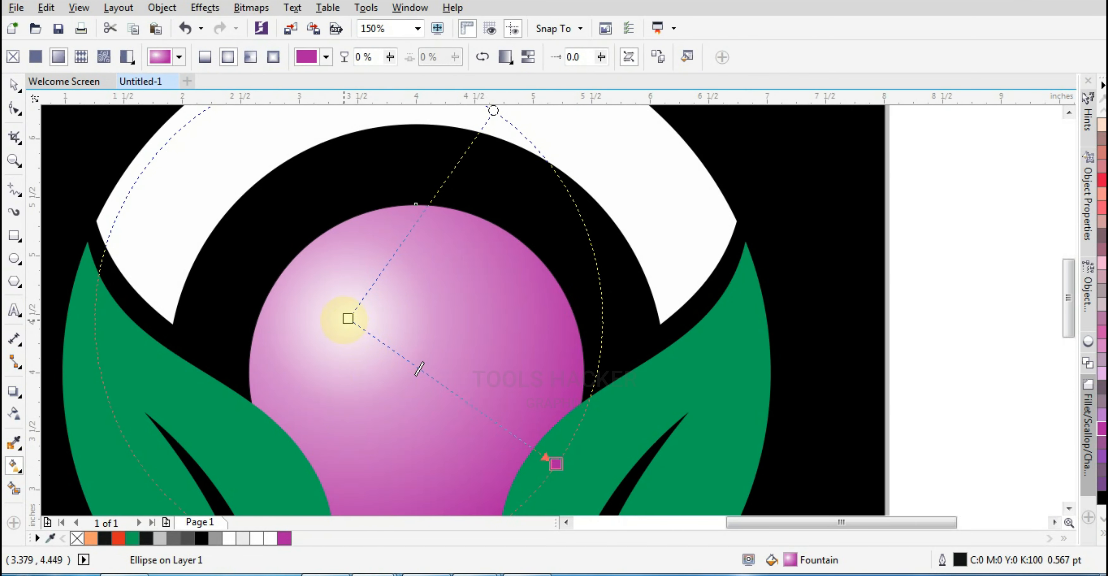
{"action": "left_click", "coordinate": [284, 539]}
Step: Darken the outer end of the sphere's gradient to a deep purple of about C:41 M:100 Y:8 K:40
{"action": "left_click", "coordinate": [547, 467]}
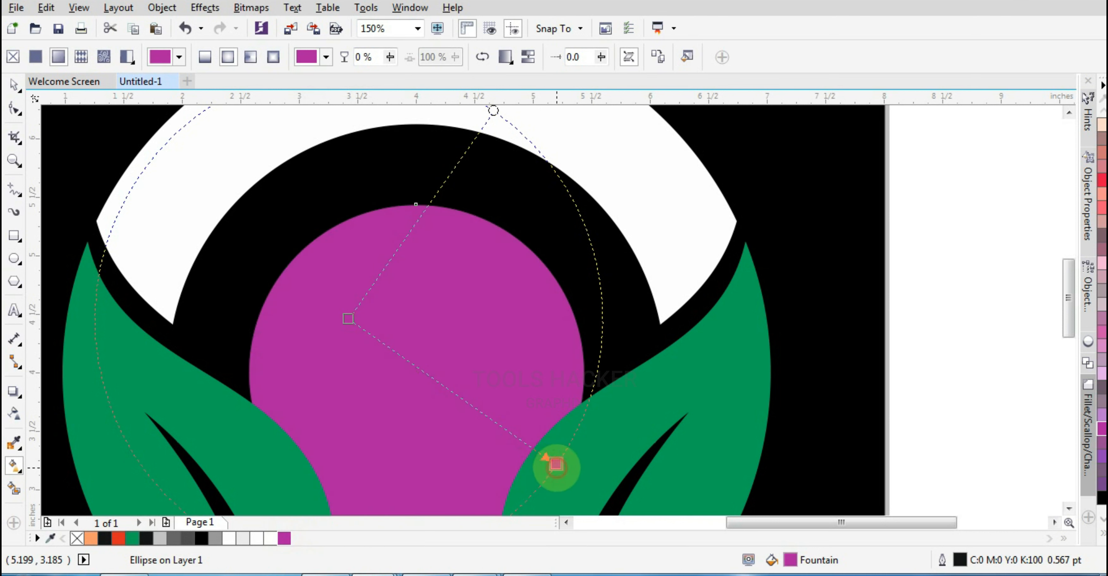
{"action": "left_click", "coordinate": [491, 487]}
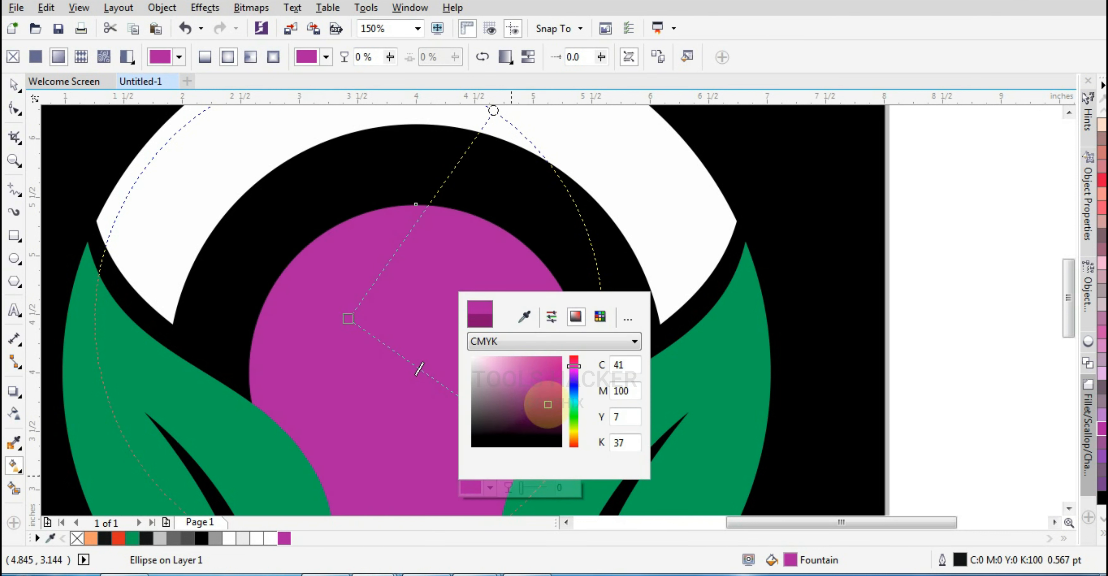
{"action": "left_click", "coordinate": [548, 405]}
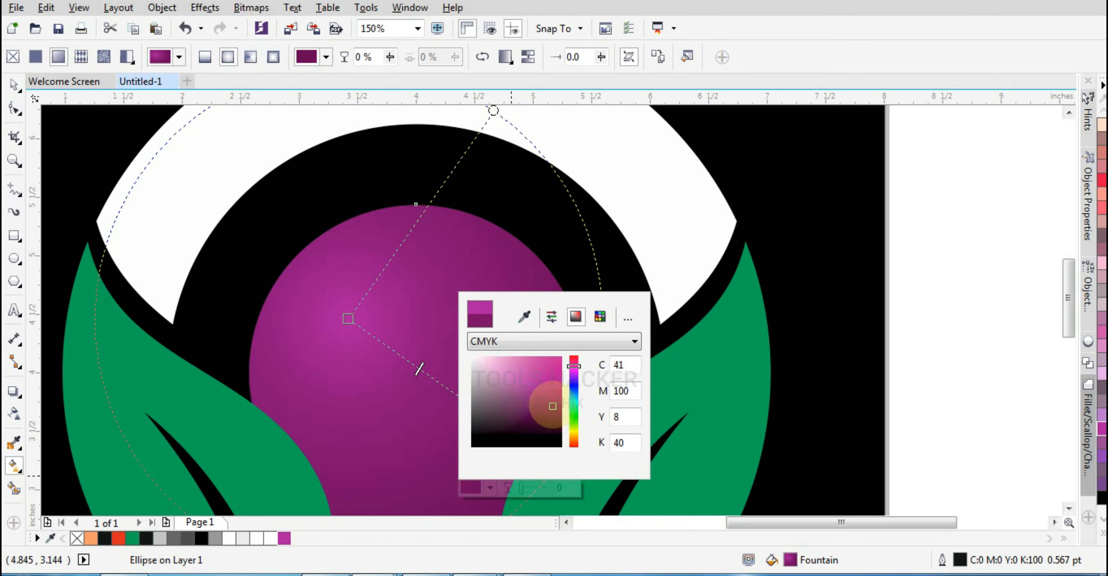
{"action": "left_click", "coordinate": [346, 311]}
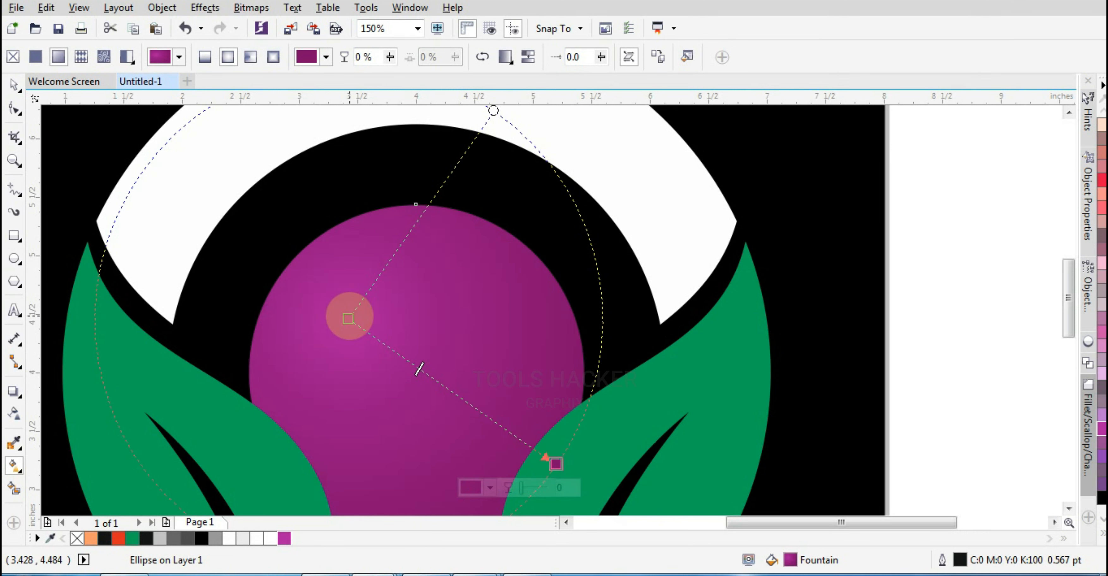
{"action": "scroll", "coordinate": [196, 283], "scroll_direction": "down", "scroll_amount": 5}
{"action": "left_click", "coordinate": [82, 181]}
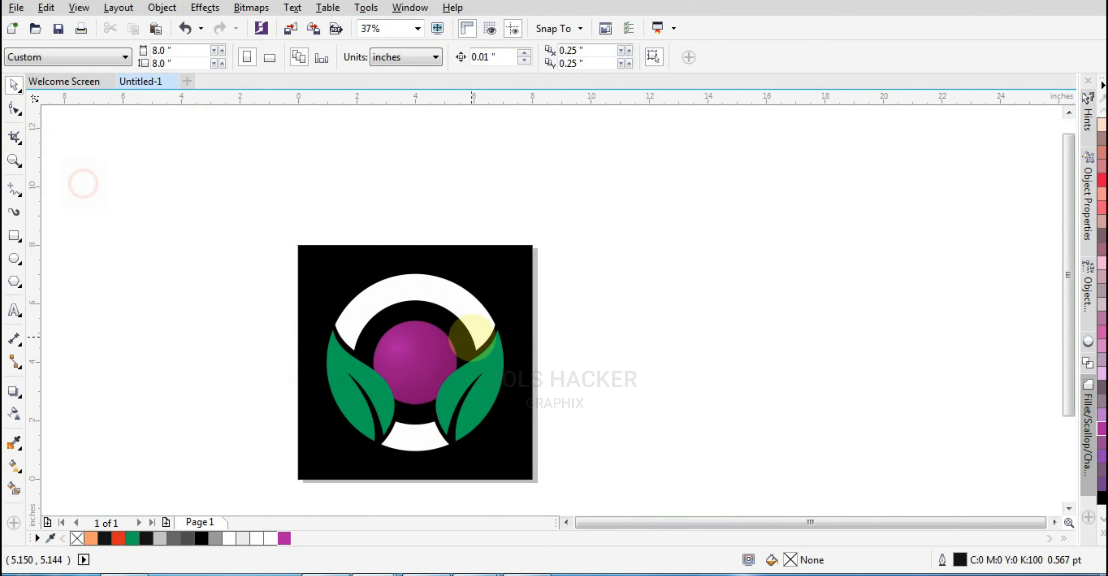
Step: Draw a flat ellipse about 0.40 by 0.07 inches just inside the sphere's top edge and fill it black
{"action": "scroll", "coordinate": [421, 294], "scroll_direction": "up", "scroll_amount": 5}
{"action": "left_click", "coordinate": [14, 258]}
{"action": "scroll", "coordinate": [453, 292], "scroll_direction": "up", "scroll_amount": 3}
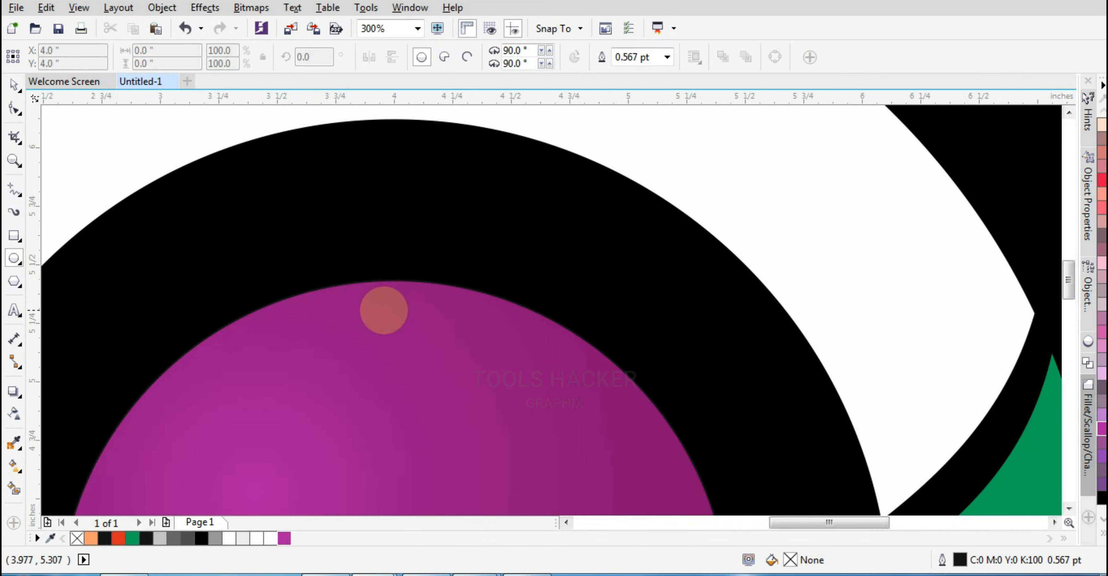
{"action": "left_click_drag", "start_coordinate": [352, 302], "coordinate": [445, 320]}
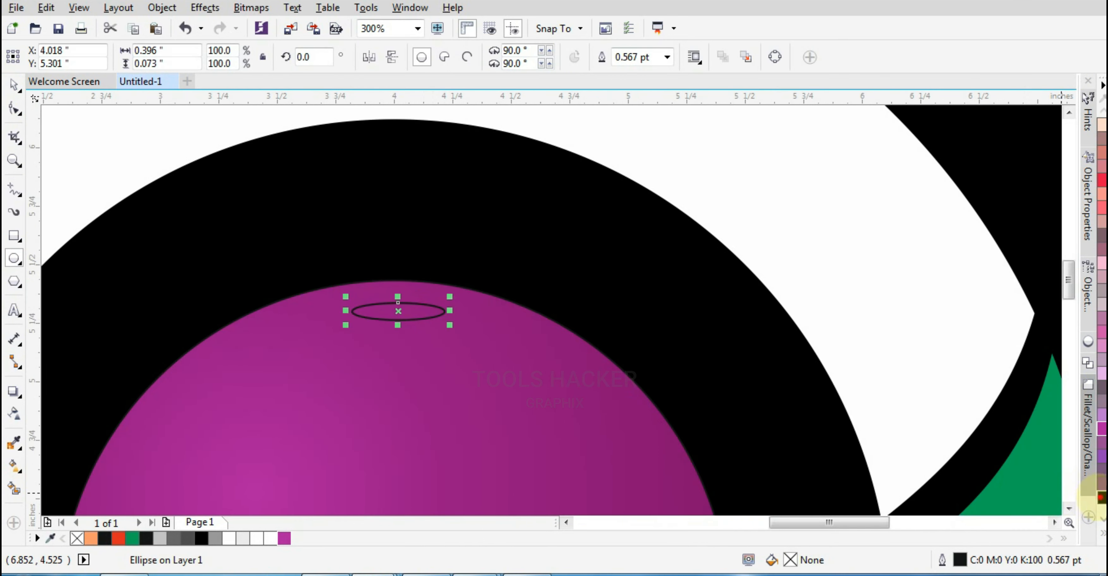
{"action": "left_click", "coordinate": [1102, 498]}
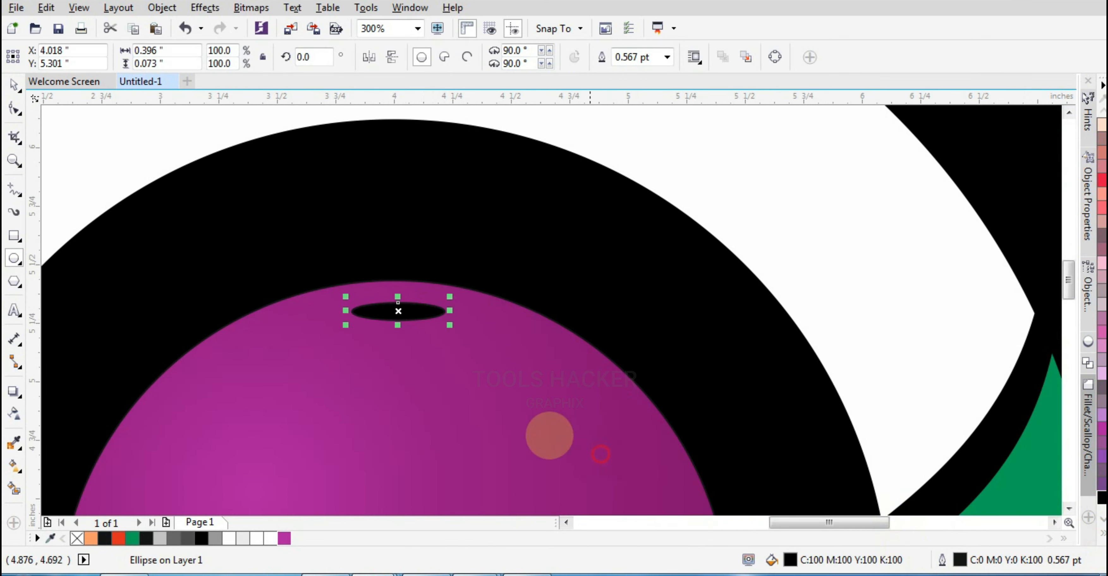
Step: Align the small black ellipse horizontally with the centre of the purple sphere
{"action": "scroll", "coordinate": [467, 404], "scroll_direction": "down", "scroll_amount": 5}
{"action": "left_click", "coordinate": [13, 85]}
{"action": "left_click", "coordinate": [97, 164]}
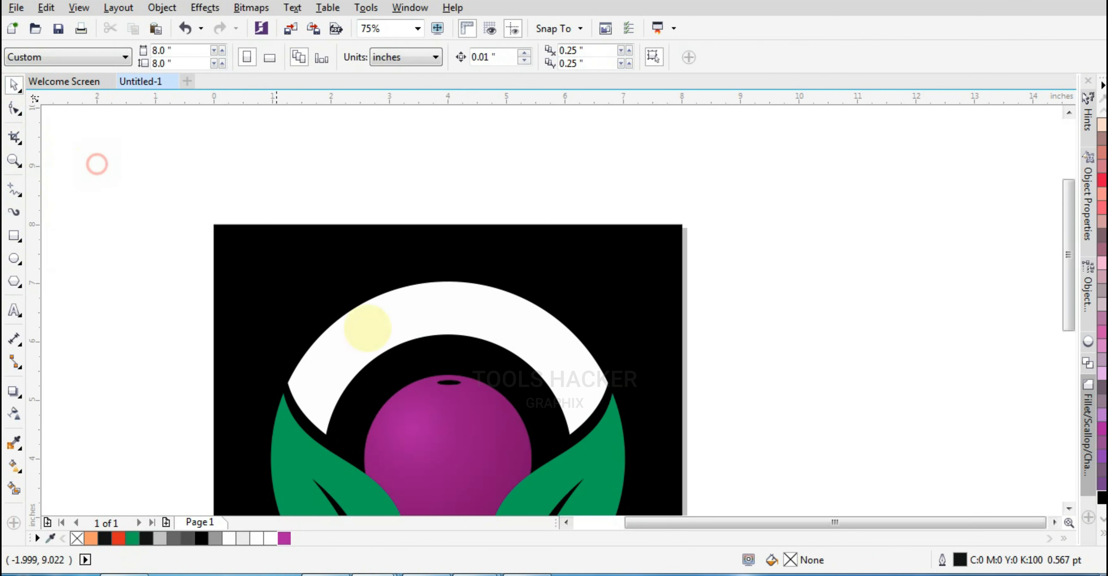
{"action": "scroll", "coordinate": [437, 397], "scroll_direction": "up", "scroll_amount": 1}
{"action": "left_click", "coordinate": [458, 371]}
{"action": "left_click", "coordinate": [466, 398], "text": "shift"}
{"action": "key", "text": "c"}
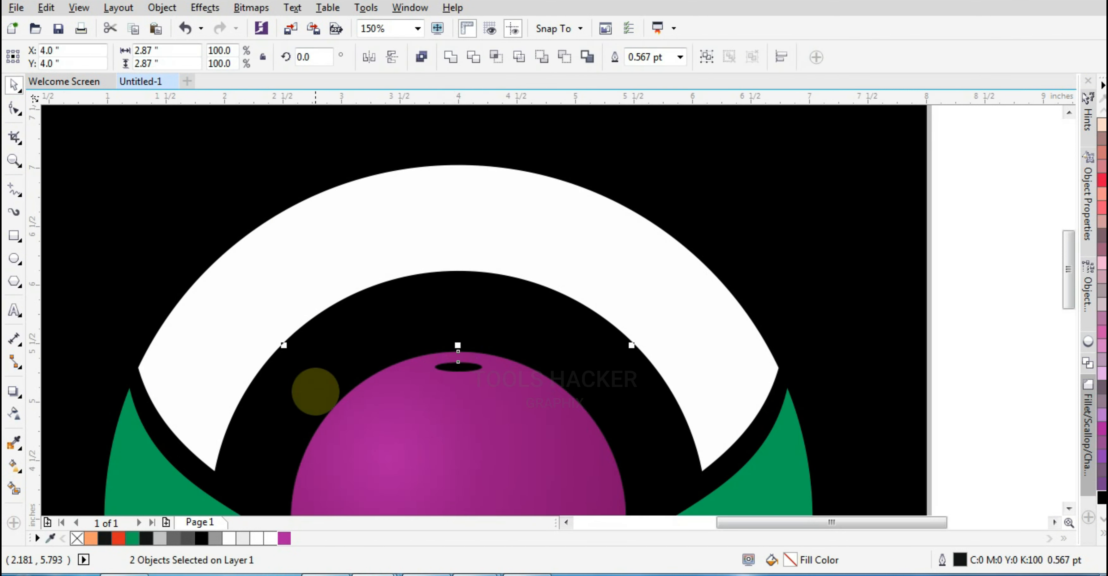
{"action": "scroll", "coordinate": [316, 400], "scroll_direction": "down", "scroll_amount": 1}
{"action": "left_click", "coordinate": [643, 327]}
Step: Draw a closed, straight-sided stem widening from the small ellipse up to the ring's outer edge, about 1.64 inches tall, and fill it black
{"action": "scroll", "coordinate": [391, 355], "scroll_direction": "up", "scroll_amount": 1}
{"action": "left_click", "coordinate": [14, 190]}
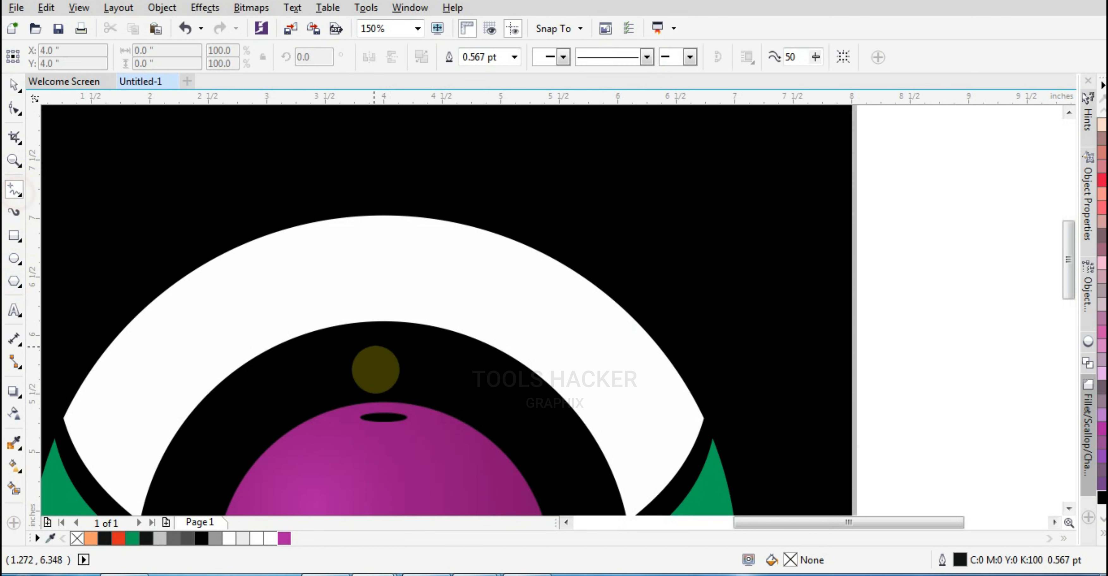
{"action": "mouse_move", "coordinate": [377, 421]}
{"action": "left_mouse_down"}
{"action": "mouse_move", "coordinate": [445, 234]}
{"action": "mouse_move", "coordinate": [482, 234]}
{"action": "mouse_move", "coordinate": [383, 418]}
{"action": "left_mouse_up"}
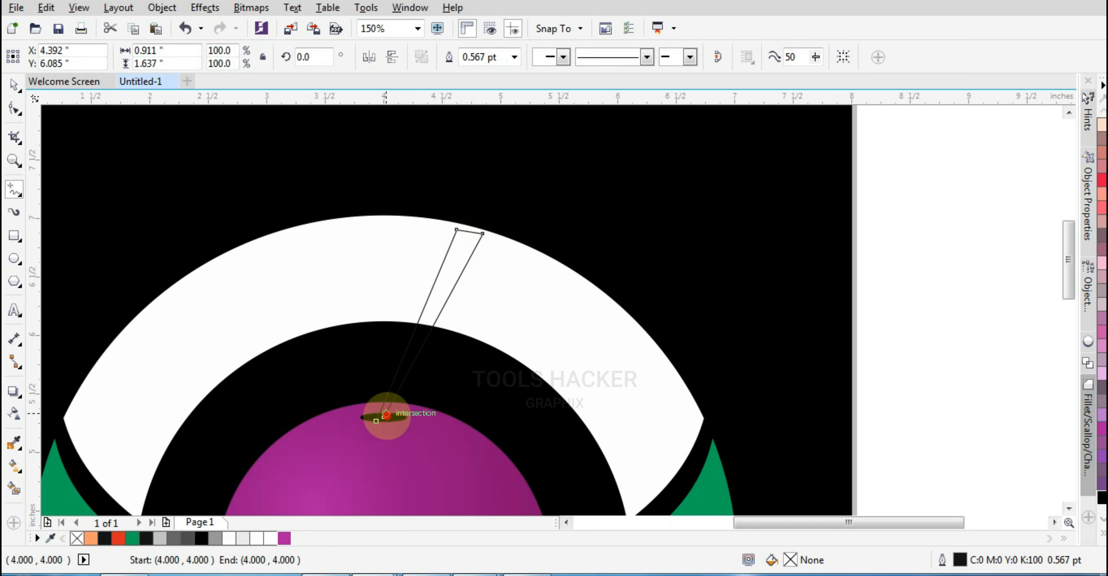
{"action": "scroll", "coordinate": [383, 420], "scroll_direction": "up", "scroll_amount": 3}
{"action": "scroll", "coordinate": [424, 424], "scroll_direction": "up", "scroll_amount": 2}
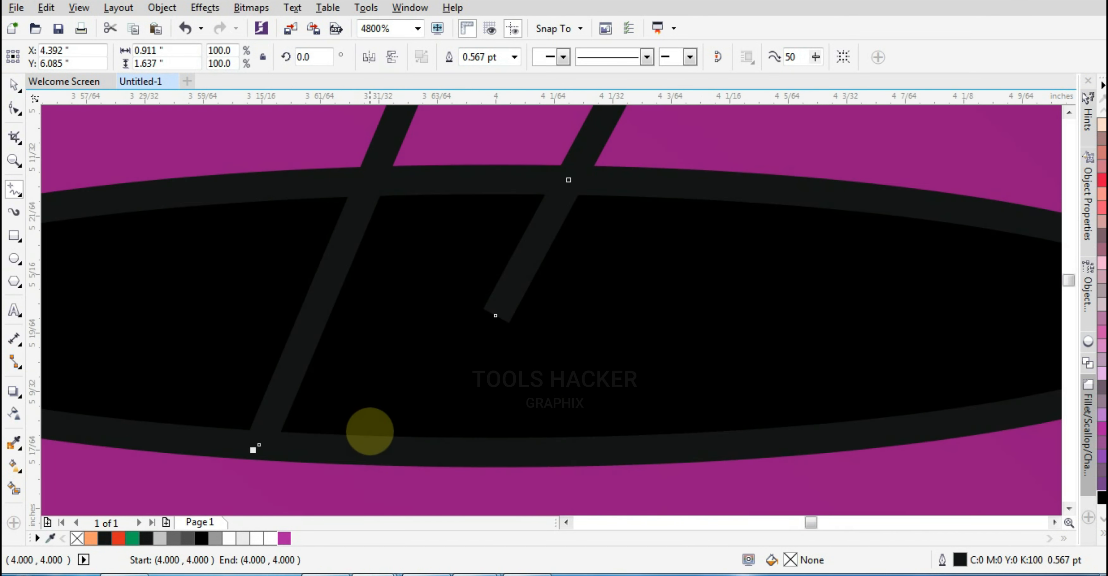
{"action": "left_click_drag", "start_coordinate": [496, 315], "coordinate": [264, 445]}
{"action": "left_click", "coordinate": [261, 445]}
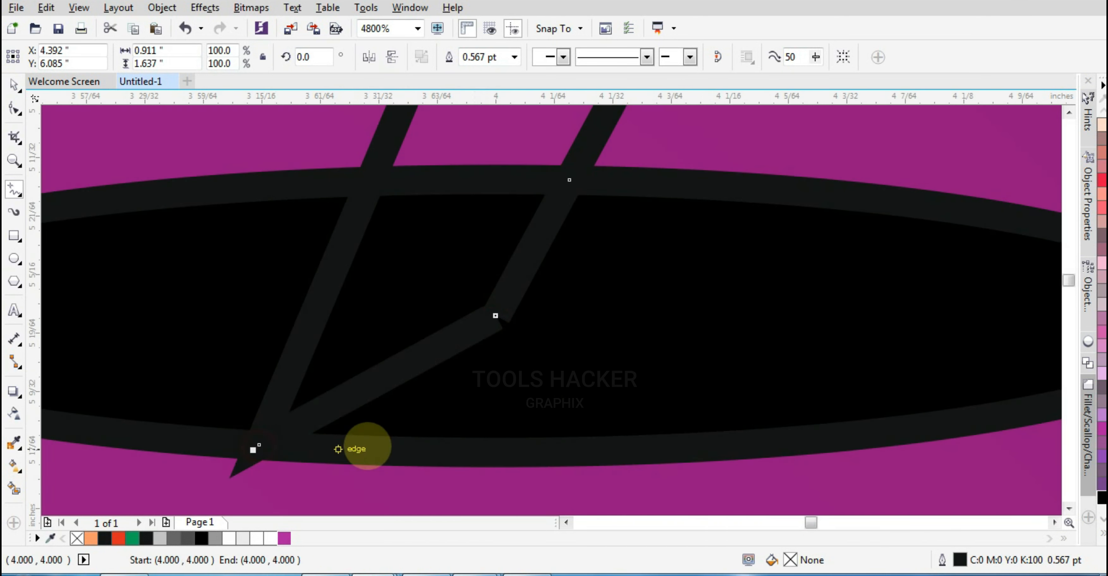
{"action": "scroll", "coordinate": [376, 444], "scroll_direction": "down", "scroll_amount": 2}
{"action": "left_click", "coordinate": [14, 108]}
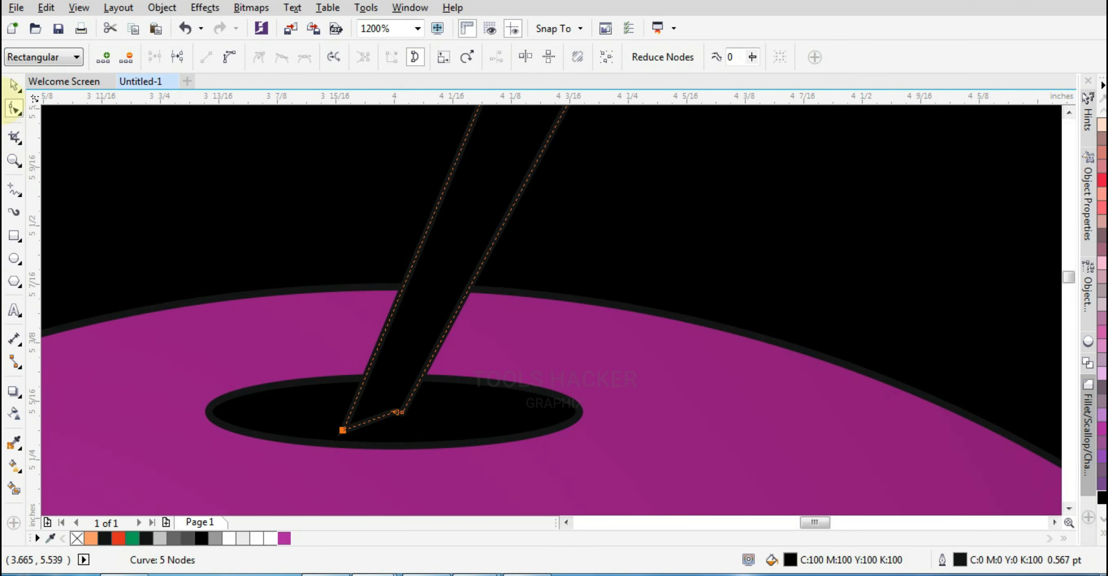
Step: Remove the outline from both the stem and the small black ellipse
{"action": "left_click", "coordinate": [14, 85]}
{"action": "left_click", "coordinate": [819, 463], "text": "shift"}
{"action": "scroll", "coordinate": [818, 463], "scroll_direction": "down", "scroll_amount": 1}
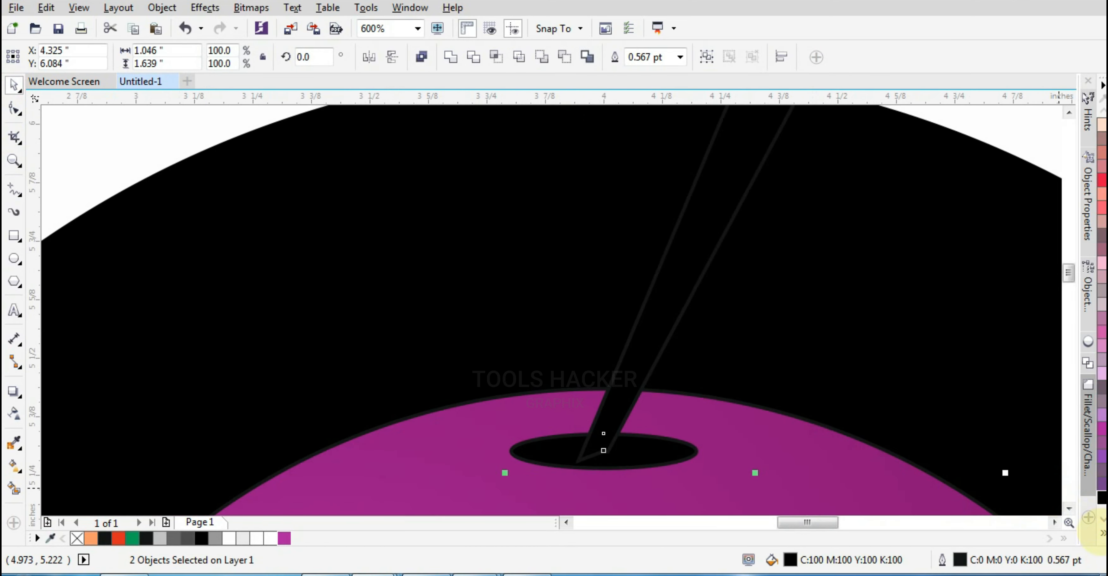
{"action": "left_click", "coordinate": [1102, 533]}
{"action": "right_click", "coordinate": [1048, 112]}
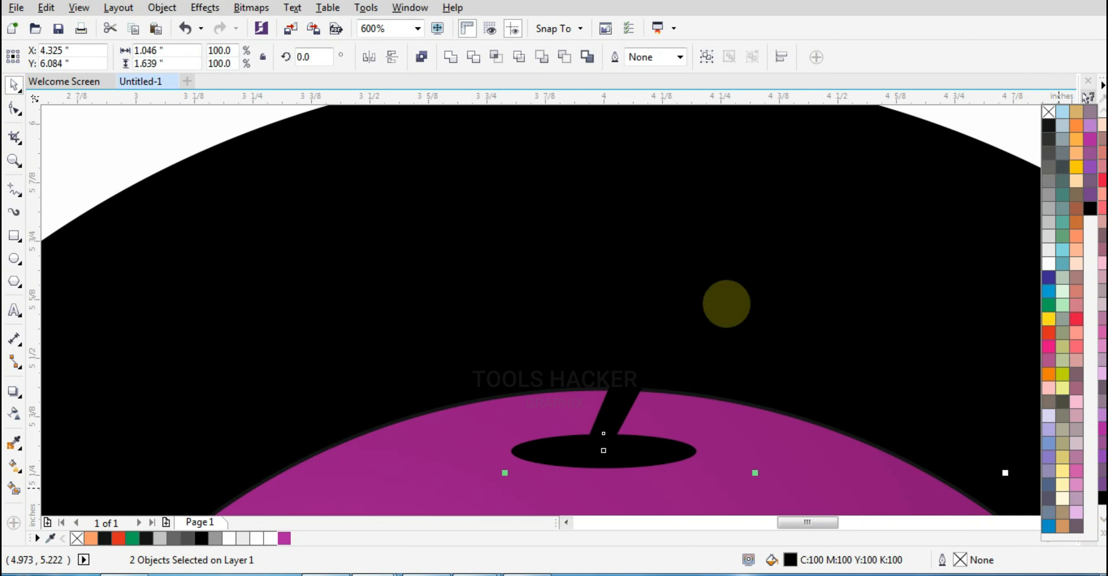
{"action": "scroll", "coordinate": [553, 399], "scroll_direction": "down", "scroll_amount": 2}
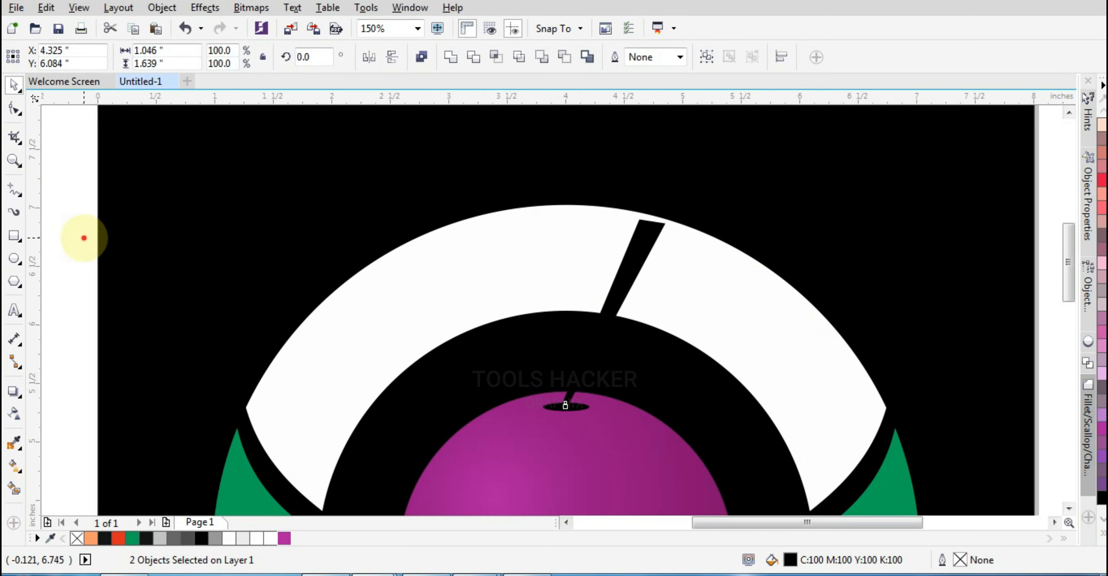
Step: Convert the stem's left edge to a curve and bow it outward to the left
{"action": "left_click", "coordinate": [604, 314]}
{"action": "scroll", "coordinate": [604, 314], "scroll_direction": "up", "scroll_amount": 1}
{"action": "left_click", "coordinate": [14, 110]}
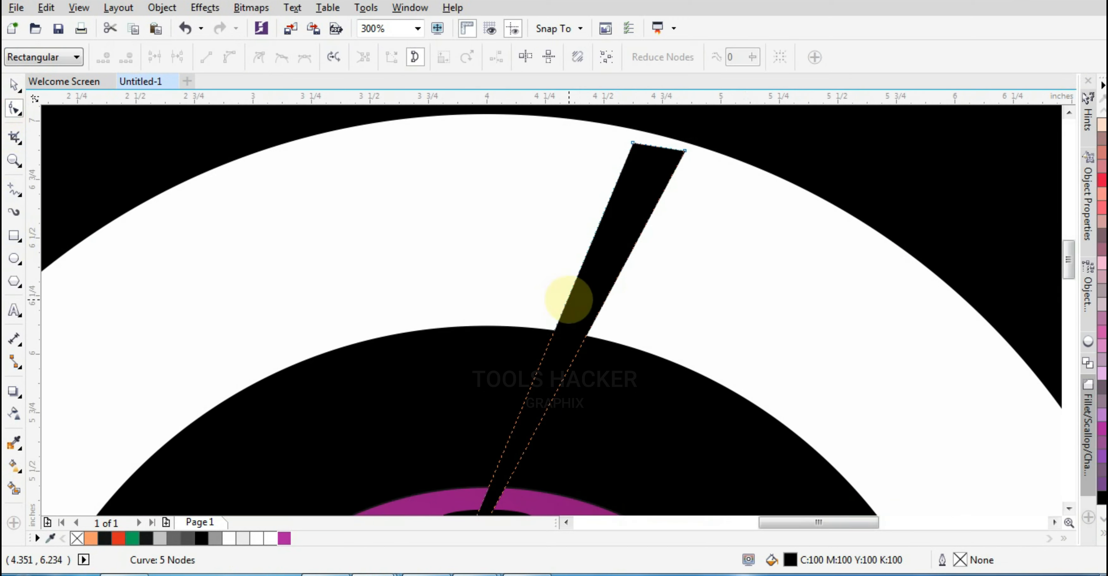
{"action": "left_click", "coordinate": [567, 300]}
{"action": "scroll", "coordinate": [531, 234], "scroll_direction": "down", "scroll_amount": 1}
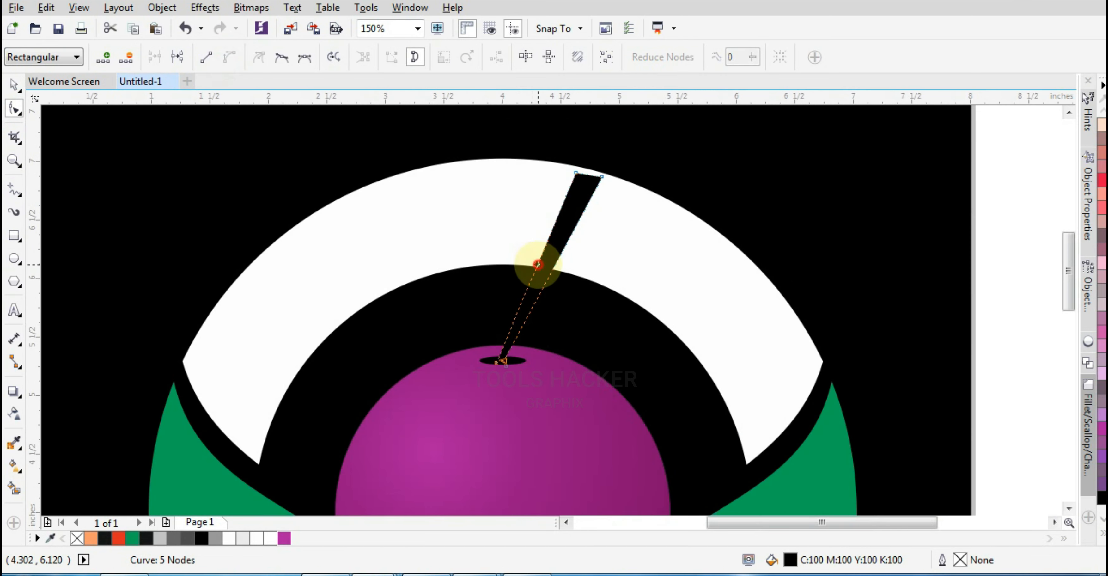
{"action": "left_click_drag", "start_coordinate": [538, 264], "coordinate": [521, 250]}
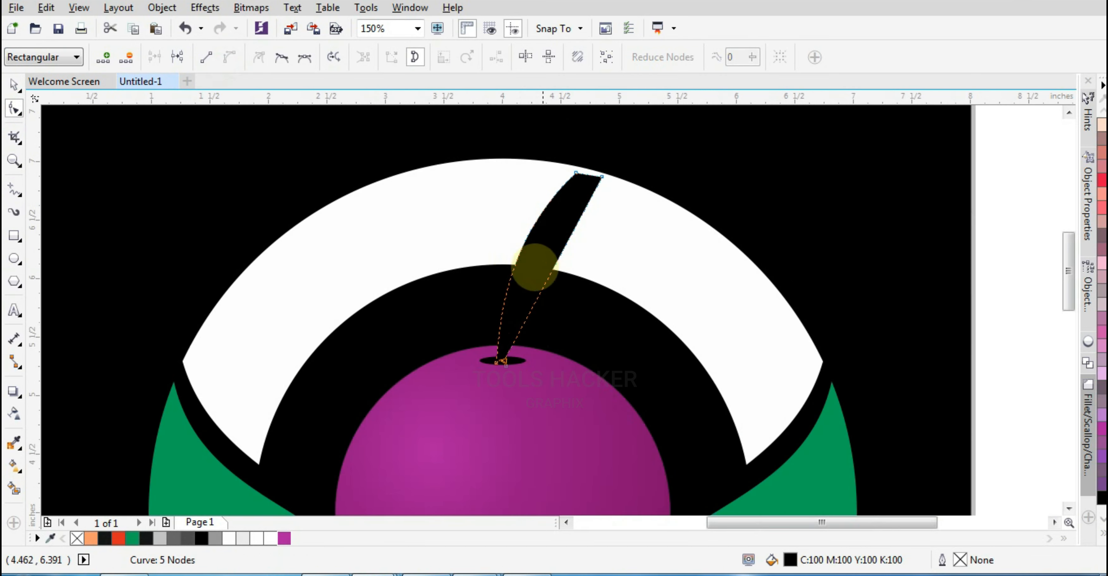
Step: Reposition the nodes at the stem's base inside the ellipse and delete the extra node there
{"action": "scroll", "coordinate": [518, 322], "scroll_direction": "up", "scroll_amount": 2}
{"action": "scroll", "coordinate": [470, 486], "scroll_direction": "up", "scroll_amount": 2}
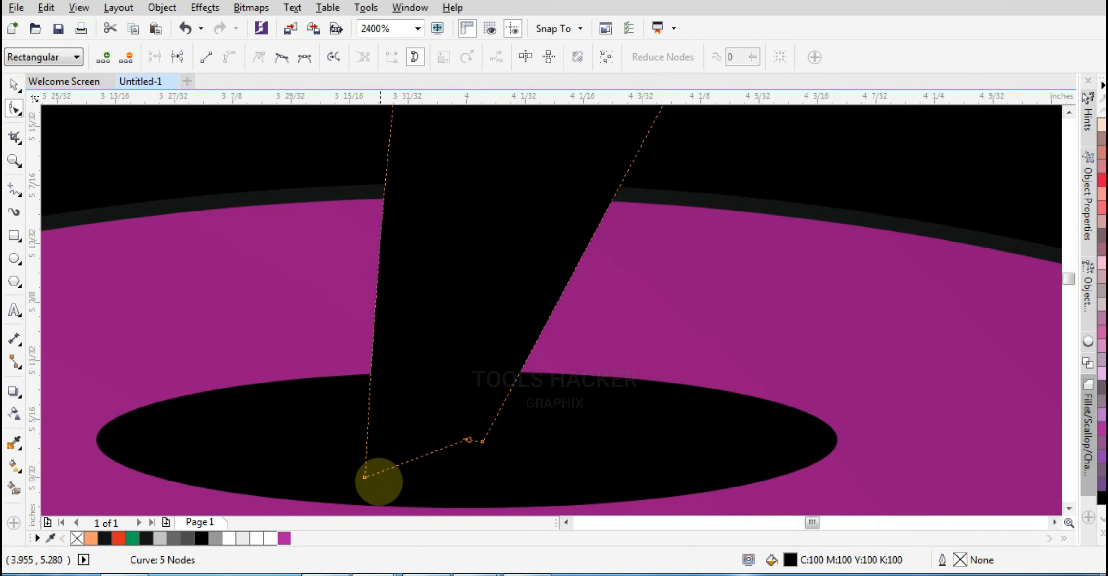
{"action": "left_click_drag", "start_coordinate": [364, 476], "coordinate": [365, 463]}
{"action": "left_click_drag", "start_coordinate": [468, 440], "coordinate": [472, 470]}
{"action": "scroll", "coordinate": [529, 407], "scroll_direction": "down", "scroll_amount": 2}
{"action": "scroll", "coordinate": [529, 409], "scroll_direction": "up", "scroll_amount": 2}
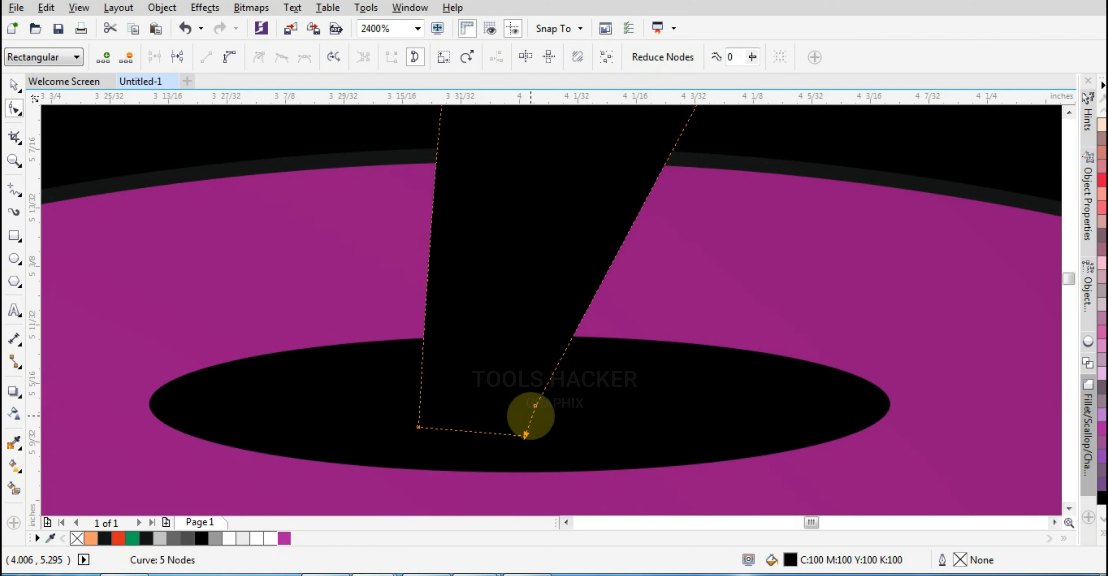
{"action": "key", "text": "Delete"}
{"action": "scroll", "coordinate": [533, 407], "scroll_direction": "down", "scroll_amount": 3}
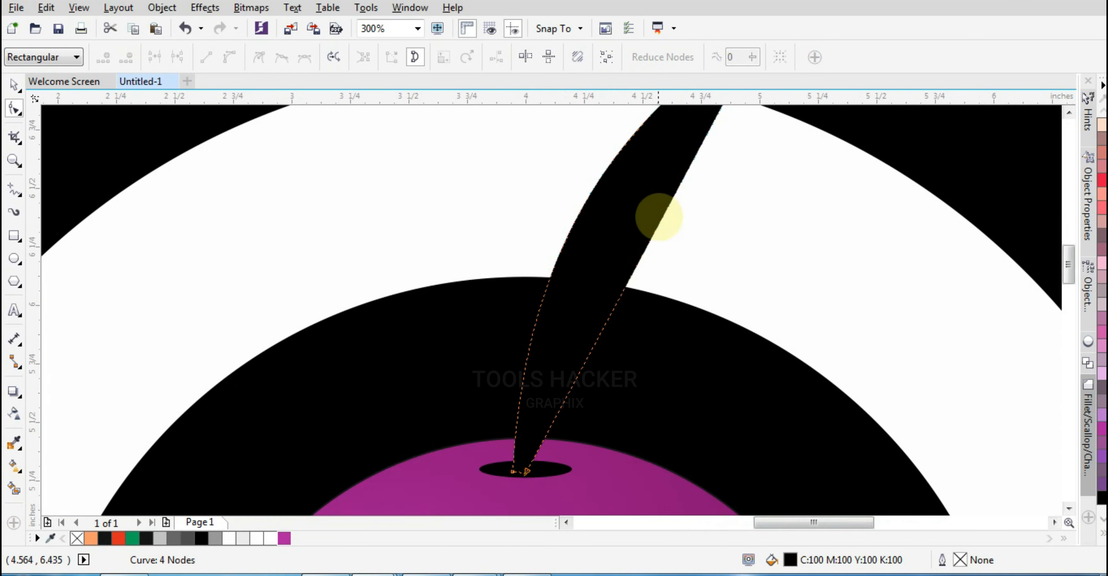
Step: Convert the stem's right edge to a curve and bend it inward to follow the left edge in a slim tapering arc
{"action": "left_click_drag", "start_coordinate": [657, 231], "coordinate": [640, 234]}
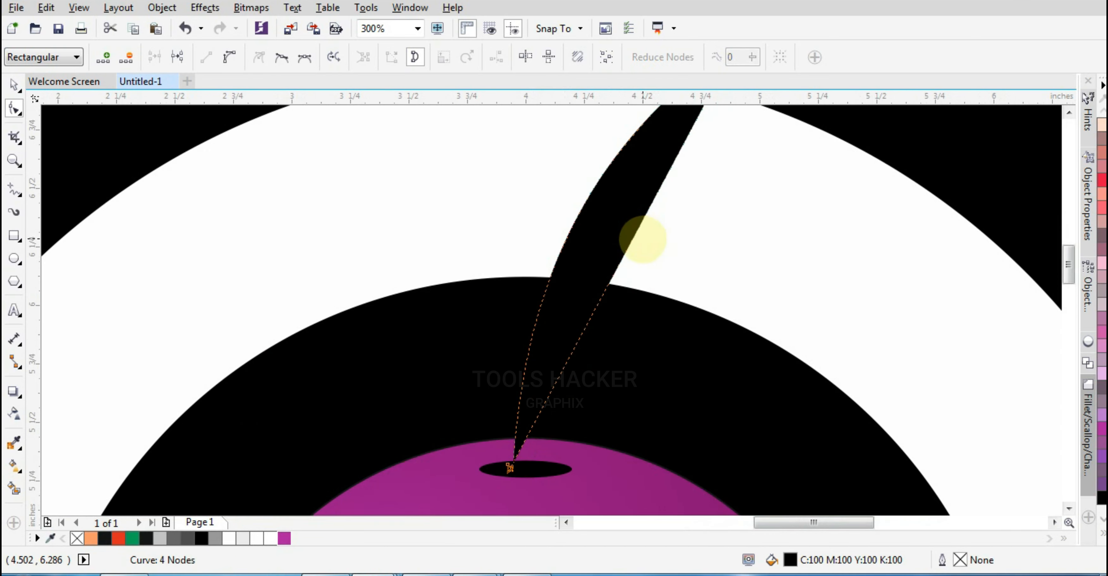
{"action": "key", "text": "ctrl+z"}
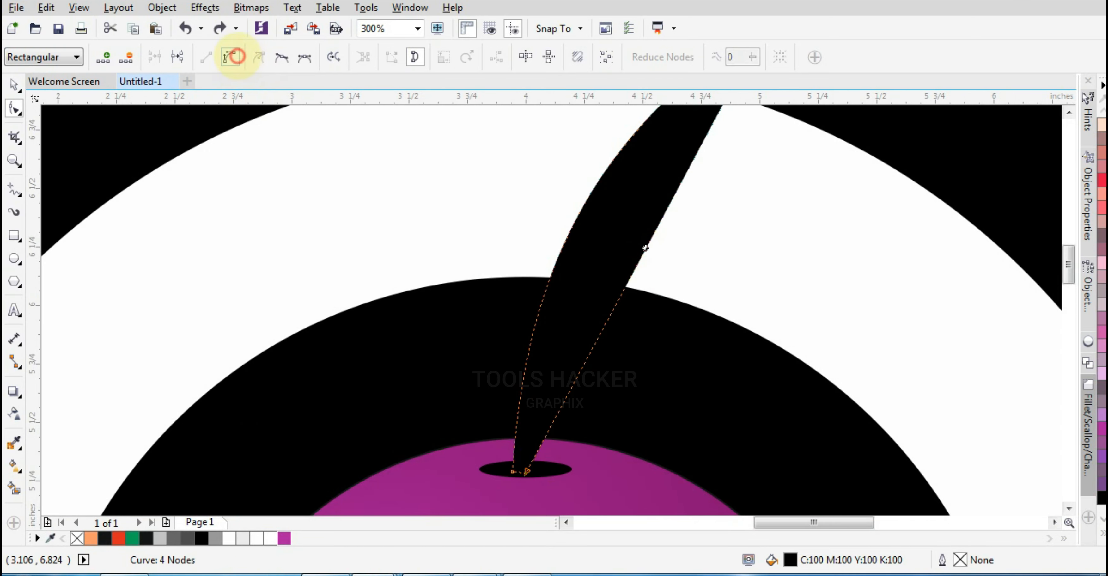
{"action": "left_click", "coordinate": [235, 56]}
{"action": "scroll", "coordinate": [551, 224], "scroll_direction": "down", "scroll_amount": 1}
{"action": "left_click_drag", "start_coordinate": [566, 257], "coordinate": [539, 248]}
{"action": "scroll", "coordinate": [564, 228], "scroll_direction": "up", "scroll_amount": 1}
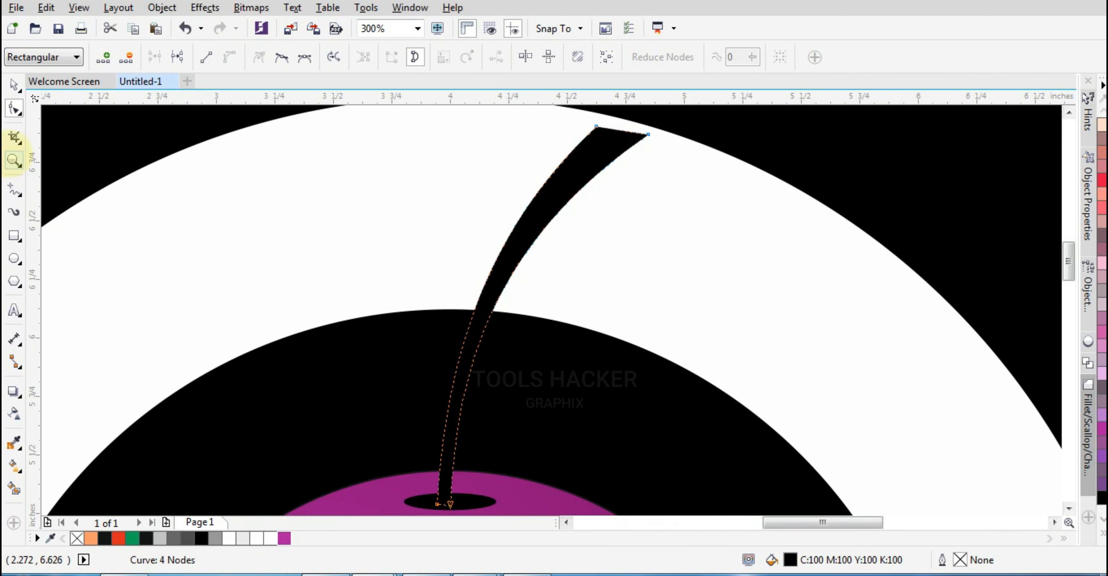
Step: Fill the curved stem with brown (C:0 M:60 Y:60 K:40)
{"action": "scroll", "coordinate": [638, 136], "scroll_direction": "down", "scroll_amount": 2}
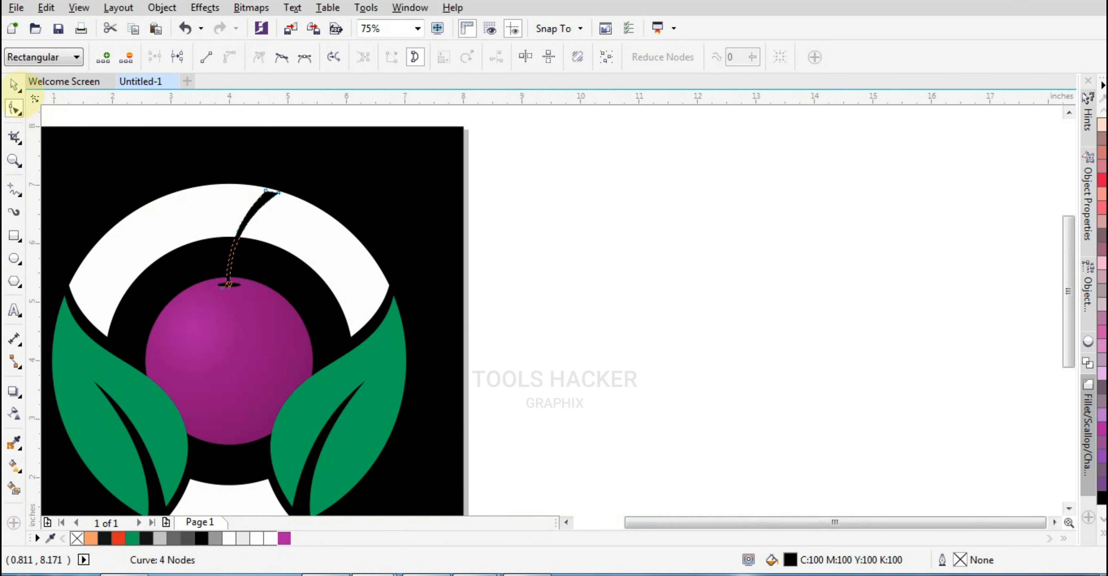
{"action": "left_click", "coordinate": [14, 84]}
{"action": "left_click", "coordinate": [1102, 533]}
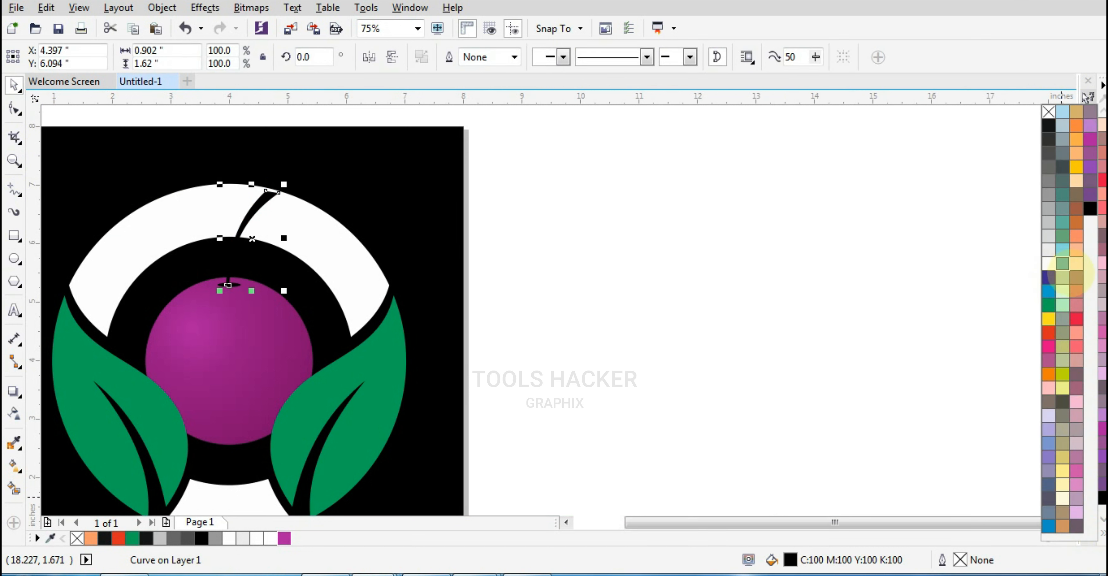
{"action": "left_click", "coordinate": [1077, 281]}
{"action": "left_click", "coordinate": [1074, 211]}
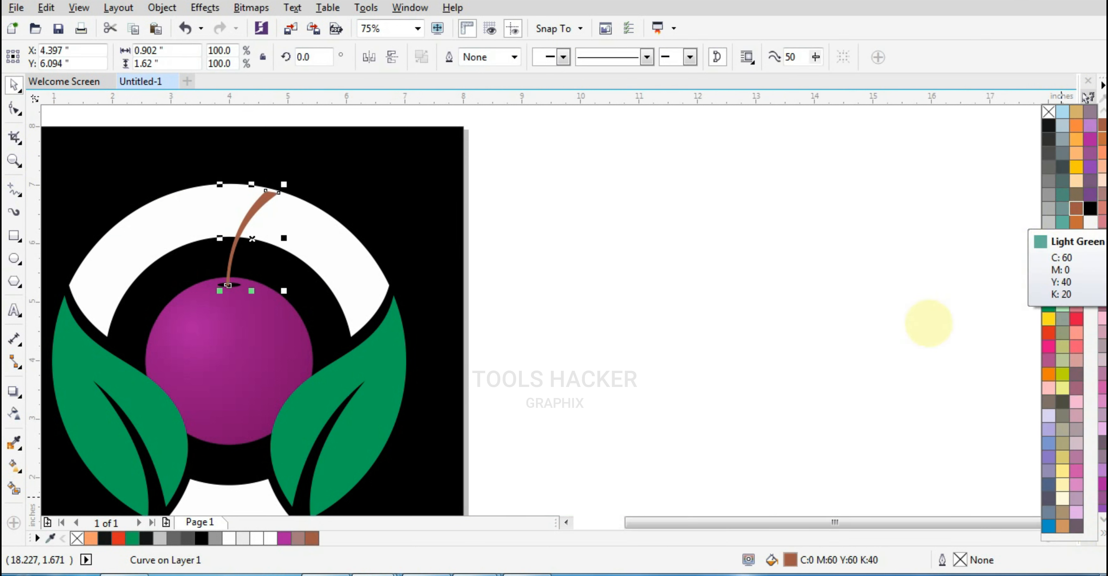
Step: Shift the brown stem slightly to the right and rotate it about 2.6° counterclockwise over the fruit's black ellipse
{"action": "left_click", "coordinate": [810, 356]}
{"action": "left_click", "coordinate": [665, 300]}
{"action": "scroll", "coordinate": [640, 324], "scroll_direction": "down", "scroll_amount": 1}
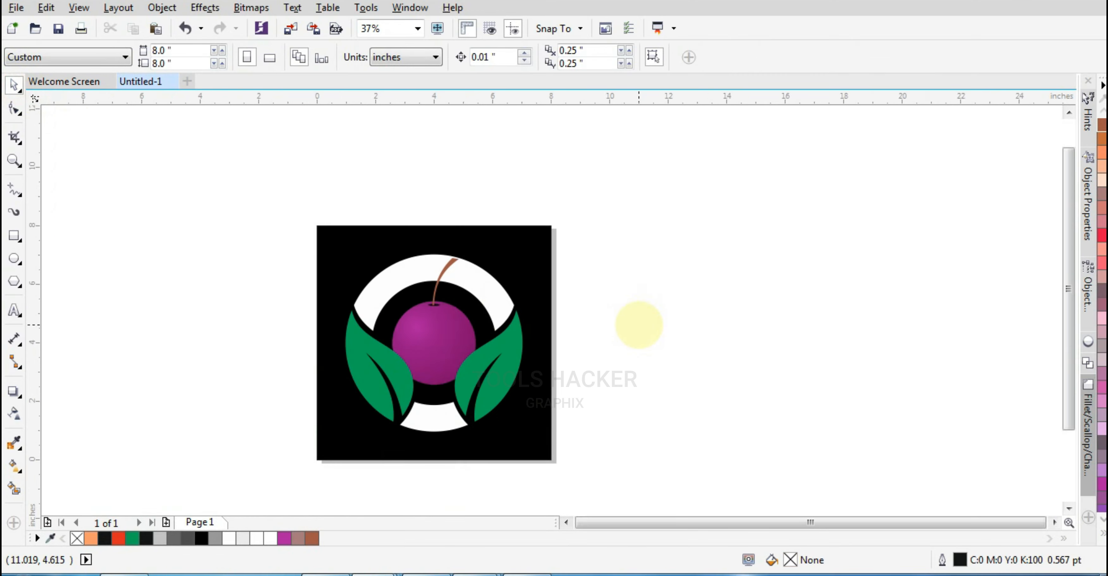
{"action": "scroll", "coordinate": [506, 308], "scroll_direction": "up", "scroll_amount": 2}
{"action": "scroll", "coordinate": [231, 303], "scroll_direction": "up", "scroll_amount": 2}
{"action": "scroll", "coordinate": [183, 283], "scroll_direction": "down", "scroll_amount": 1}
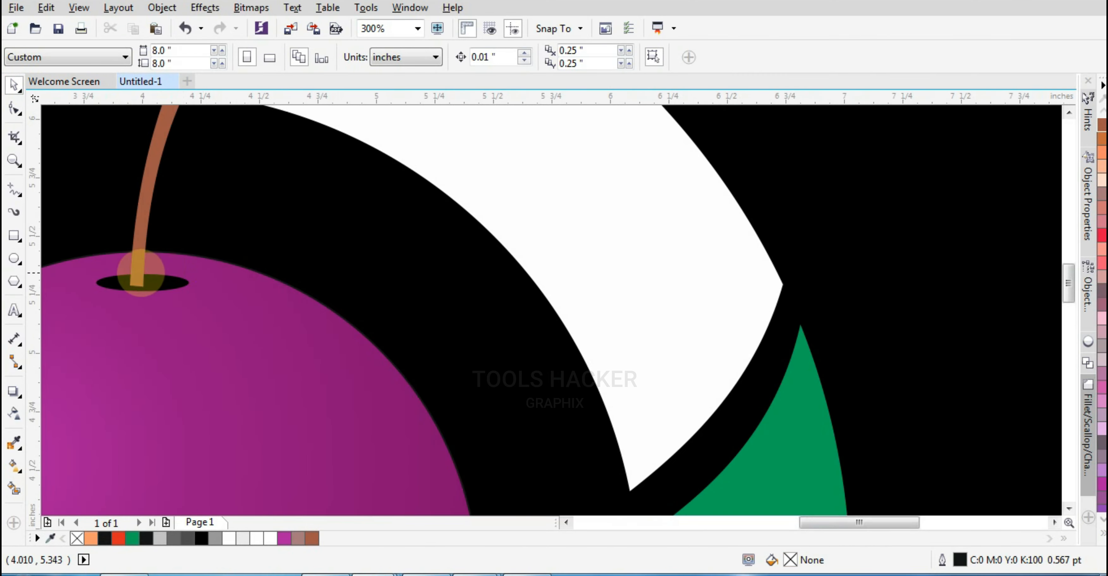
{"action": "left_click", "coordinate": [133, 282]}
{"action": "scroll", "coordinate": [138, 280], "scroll_direction": "up", "scroll_amount": 2}
{"action": "scroll", "coordinate": [155, 282], "scroll_direction": "down", "scroll_amount": 3}
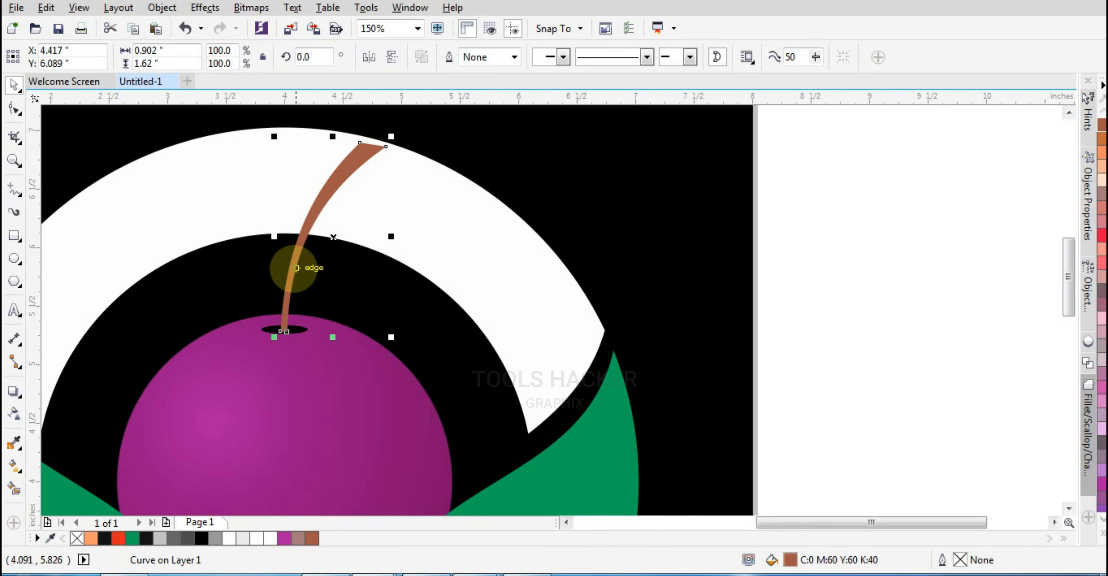
{"action": "left_click", "coordinate": [861, 305]}
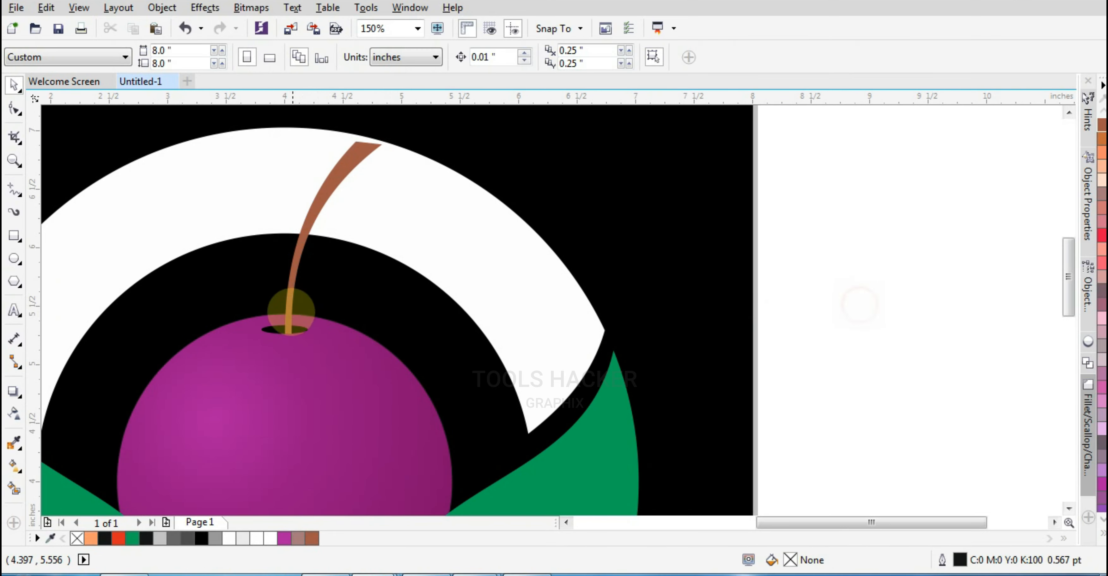
Step: Move the stem slightly upward so its base sits inside the black ellipse, near the ellipse's center
{"action": "scroll", "coordinate": [291, 311], "scroll_direction": "up", "scroll_amount": 2}
{"action": "left_click", "coordinate": [294, 341]}
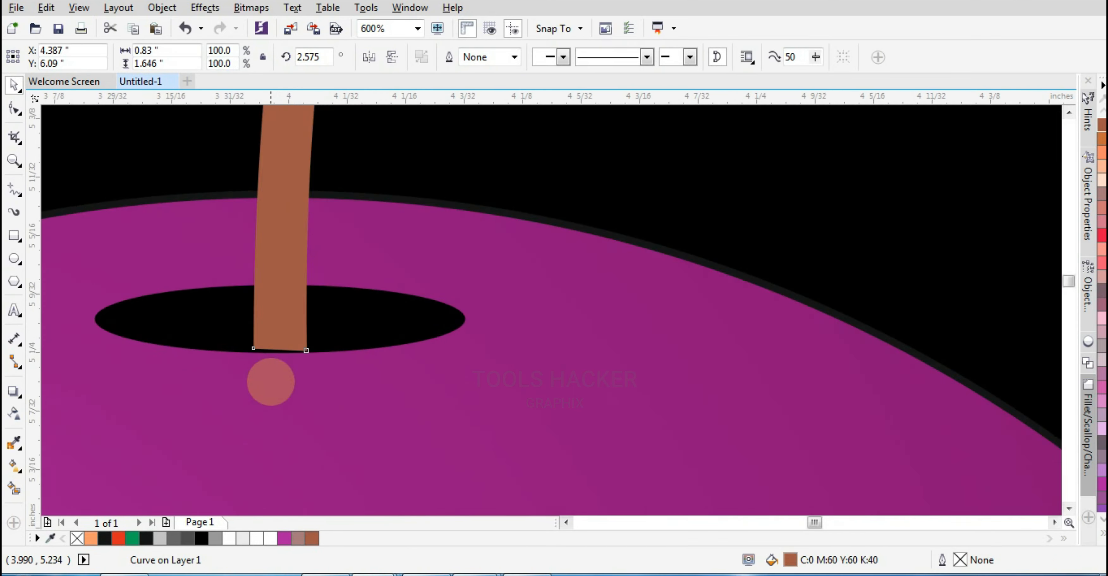
{"action": "scroll", "coordinate": [271, 382], "scroll_direction": "up", "scroll_amount": 1}
{"action": "left_click_drag", "start_coordinate": [296, 277], "coordinate": [294, 249]}
{"action": "scroll", "coordinate": [301, 271], "scroll_direction": "down", "scroll_amount": 2}
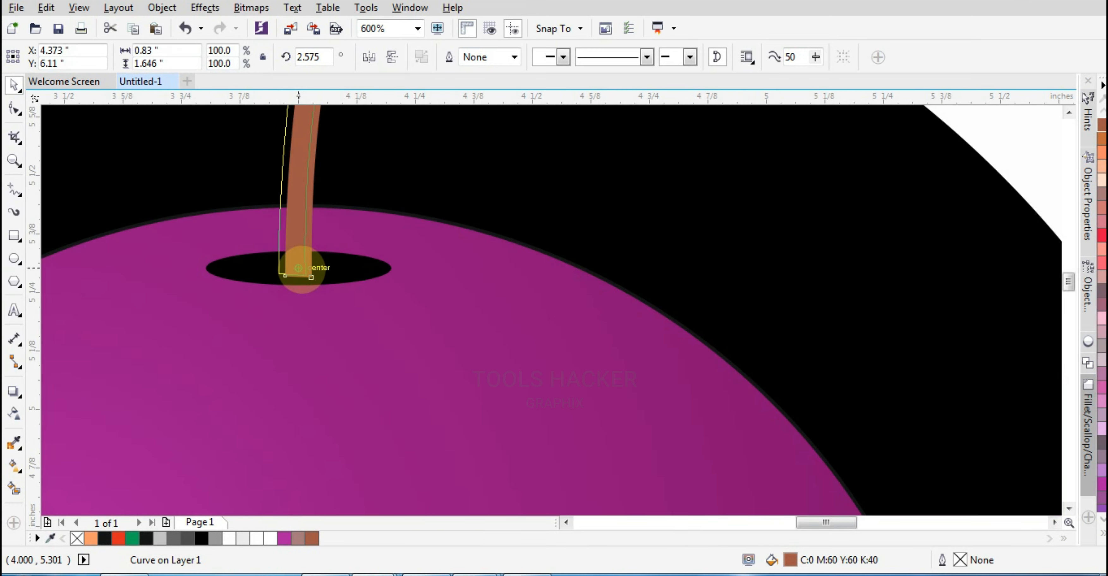
{"action": "scroll", "coordinate": [298, 268], "scroll_direction": "up", "scroll_amount": 2}
{"action": "left_click_drag", "start_coordinate": [308, 243], "coordinate": [308, 242]}
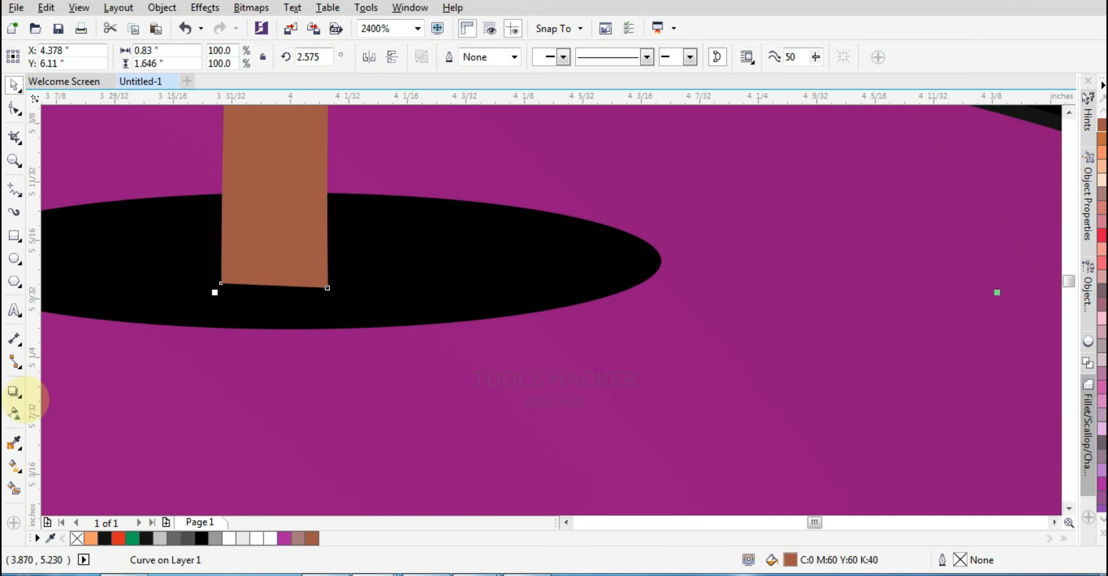
Step: Apply a downward linear transparency at the stem's base, running from 0 to 100%, so it fades into the black ellipse
{"action": "left_click", "coordinate": [15, 414]}
{"action": "left_click_drag", "start_coordinate": [284, 210], "coordinate": [284, 278]}
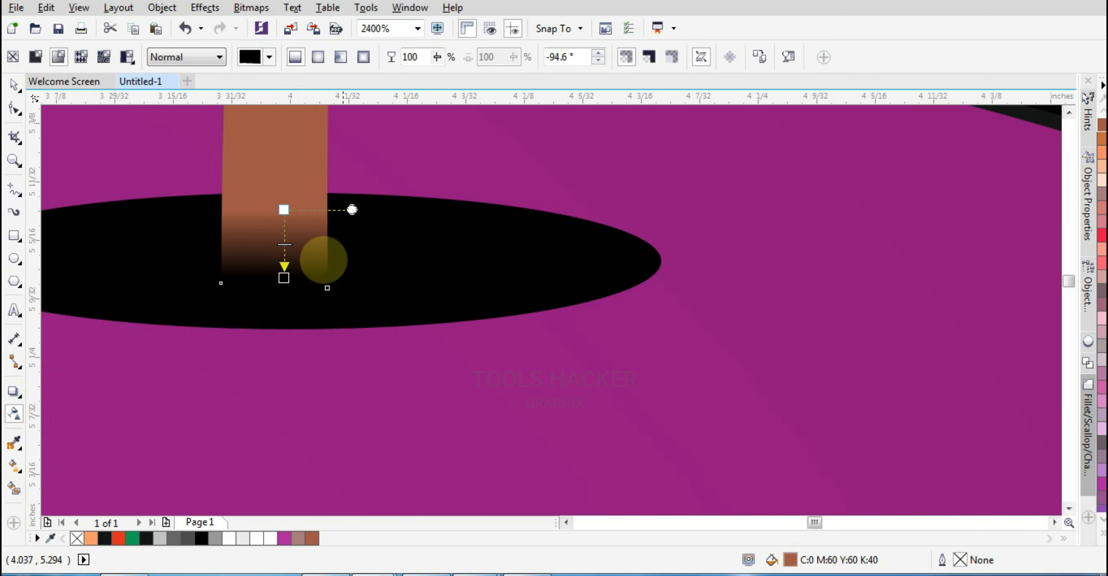
{"action": "left_click_drag", "start_coordinate": [284, 209], "coordinate": [284, 198]}
{"action": "scroll", "coordinate": [123, 299], "scroll_direction": "down", "scroll_amount": 1}
{"action": "scroll", "coordinate": [132, 303], "scroll_direction": "down", "scroll_amount": 4}
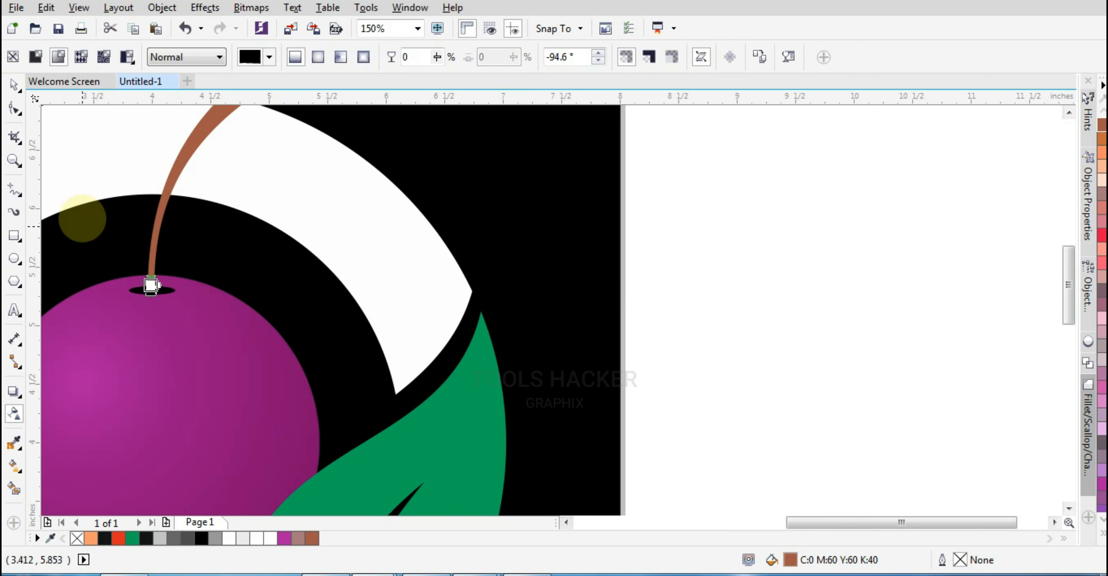
{"action": "left_click", "coordinate": [15, 85]}
{"action": "scroll", "coordinate": [735, 282], "scroll_direction": "down", "scroll_amount": 2}
{"action": "left_click", "coordinate": [742, 280]}
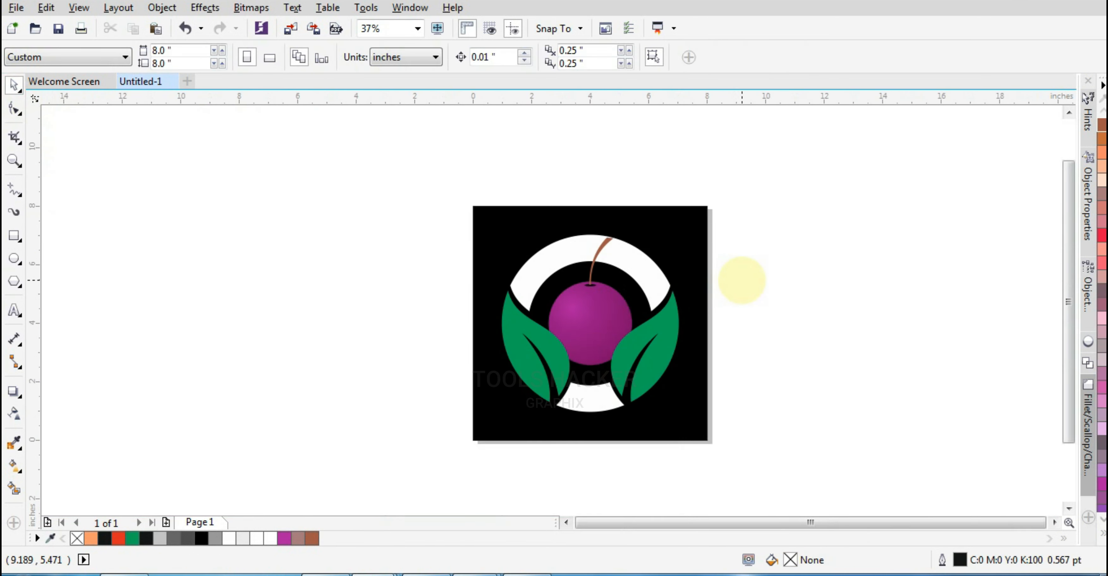
Step: Frame the whole black page with the logo and inspect the finished design in full-screen preview
{"action": "left_click", "coordinate": [14, 160]}
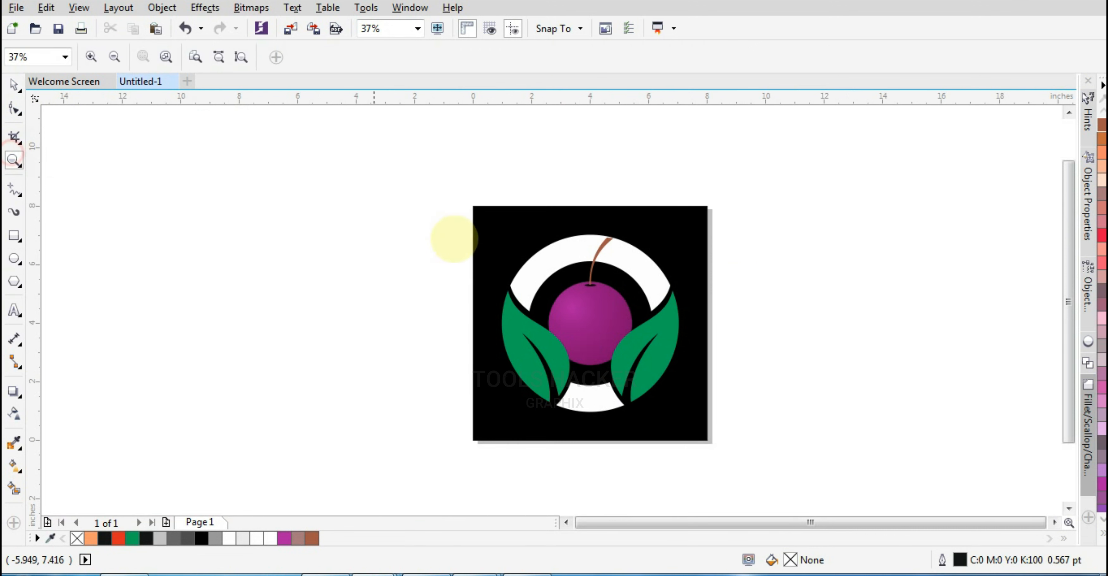
{"action": "left_click_drag", "start_coordinate": [467, 202], "coordinate": [709, 436]}
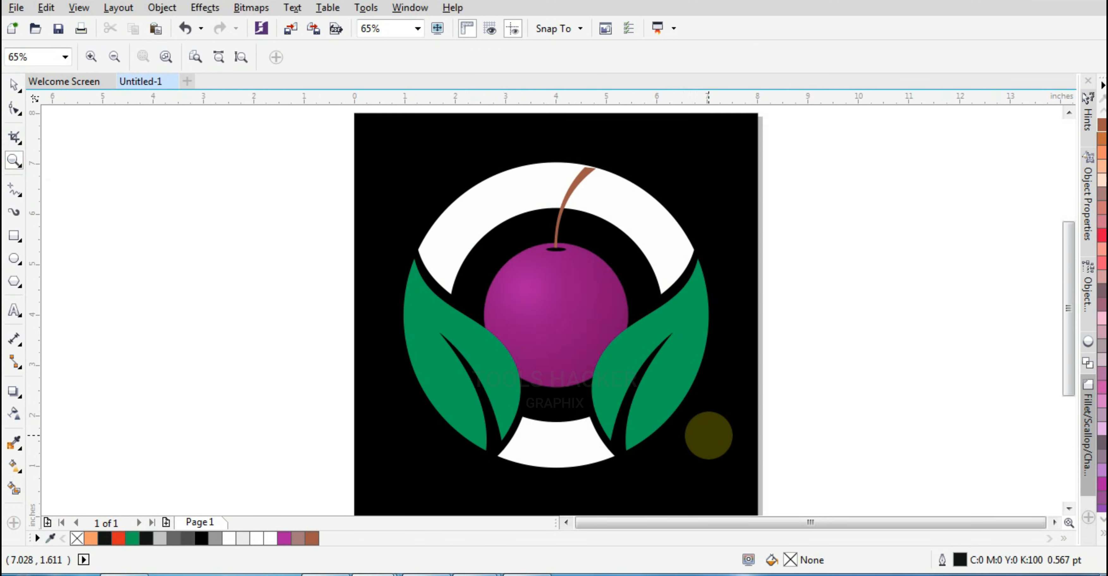
{"action": "key", "text": "F9"}
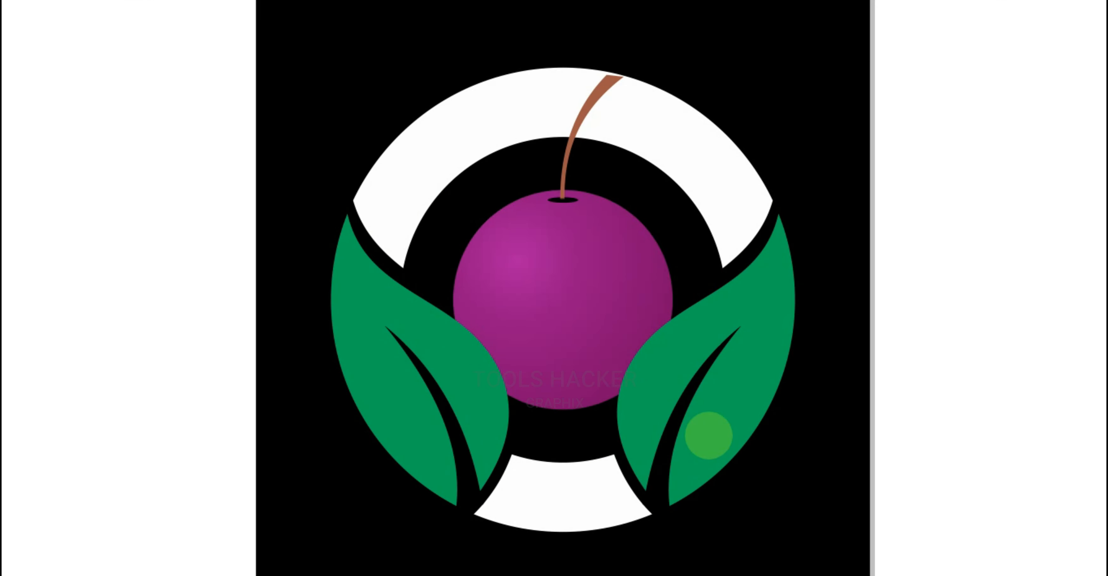